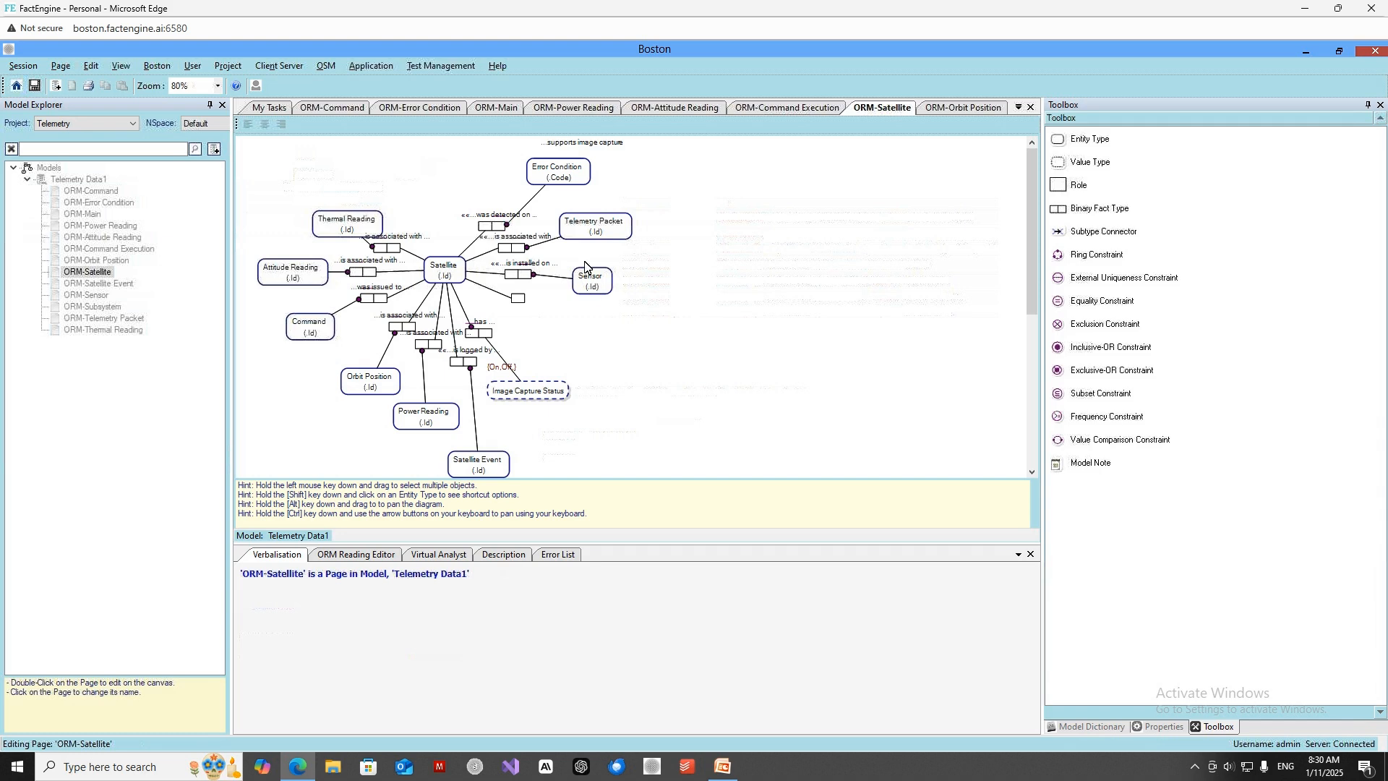
Morph the Error Condition entity type on the satellite diagram to its ORM-Error Condition diagram.
{"action": "left_click", "coordinate": [565, 182]}
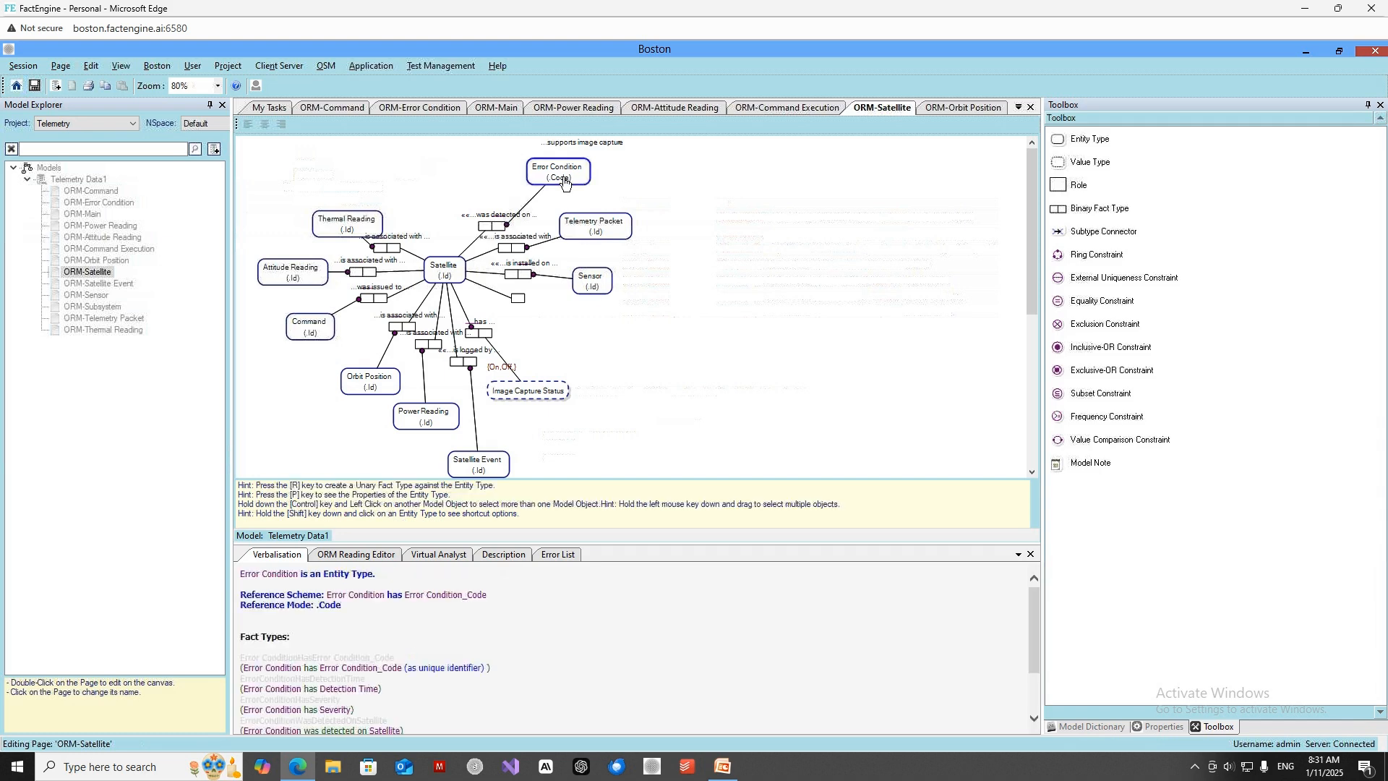
{"action": "right_click", "coordinate": [564, 182]}
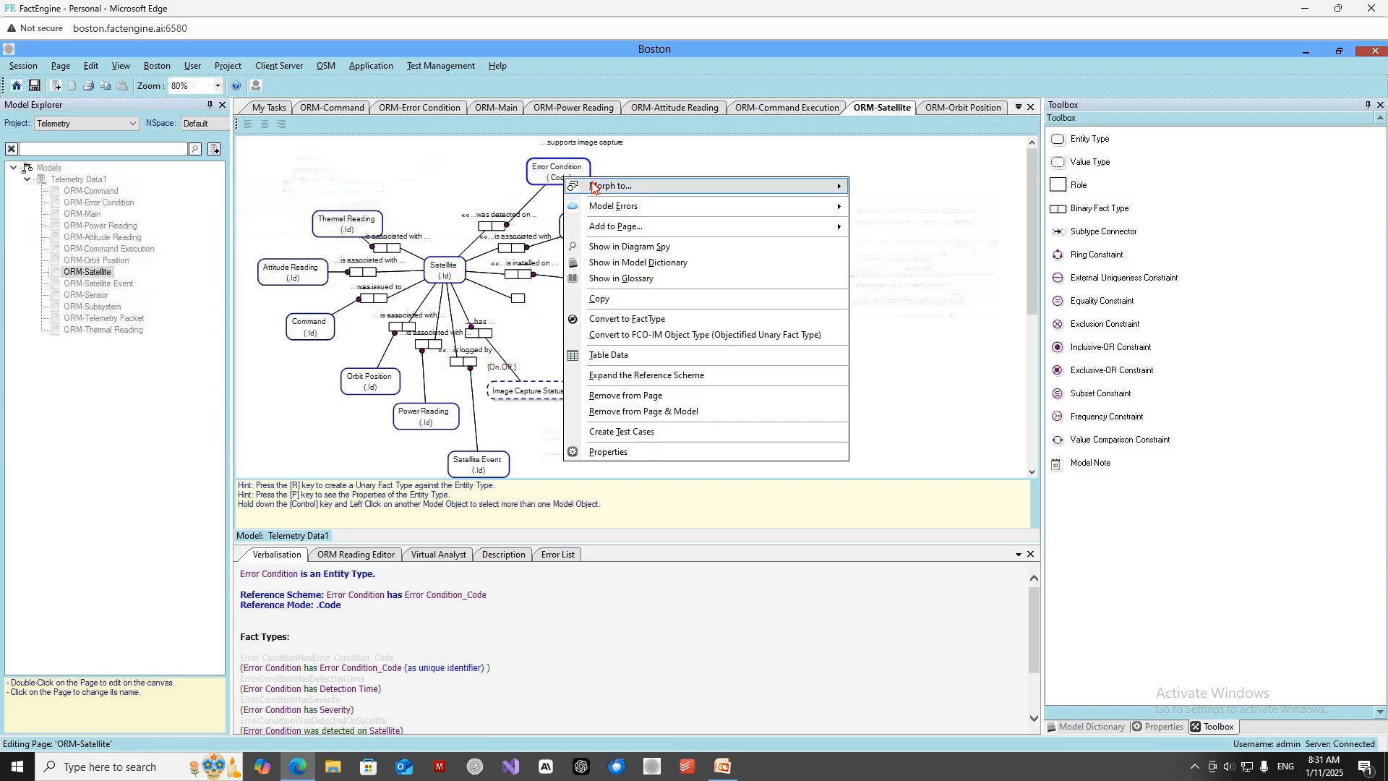
{"action": "mouse_move", "coordinate": [640, 187]}
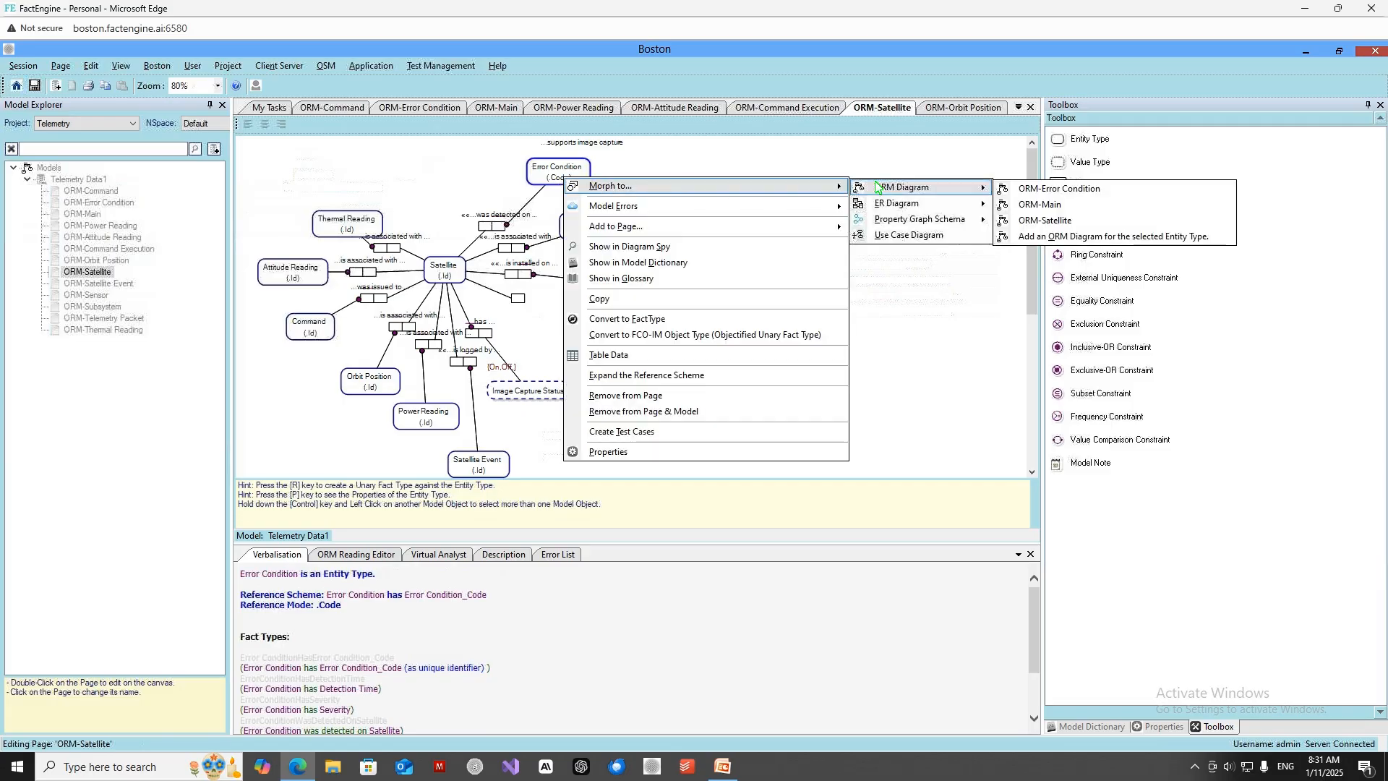
{"action": "left_click", "coordinate": [1023, 188]}
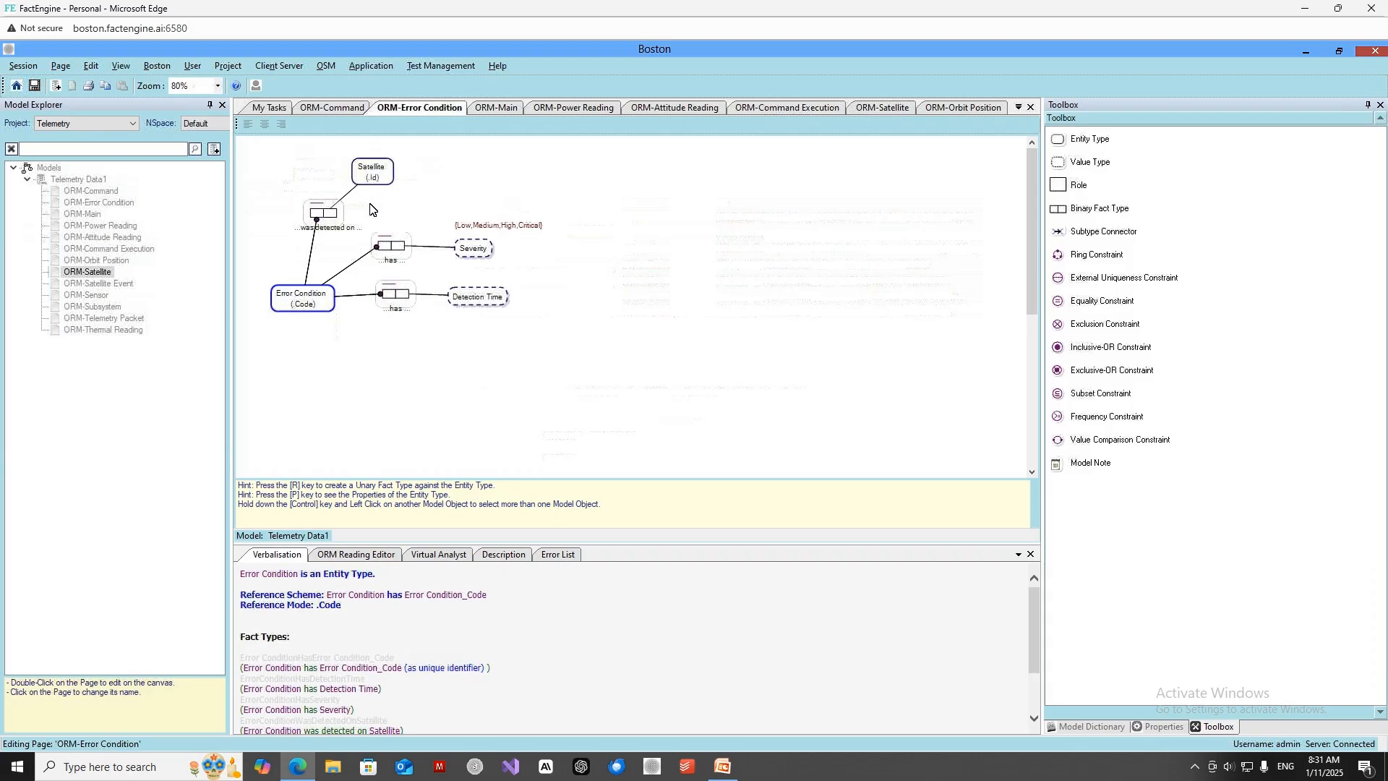
{"action": "left_click", "coordinate": [397, 352]}
Start creating test cases for the Error Condition entity type and assign them to the Telemetry Data Tests test plan.
{"action": "left_click", "coordinate": [325, 302]}
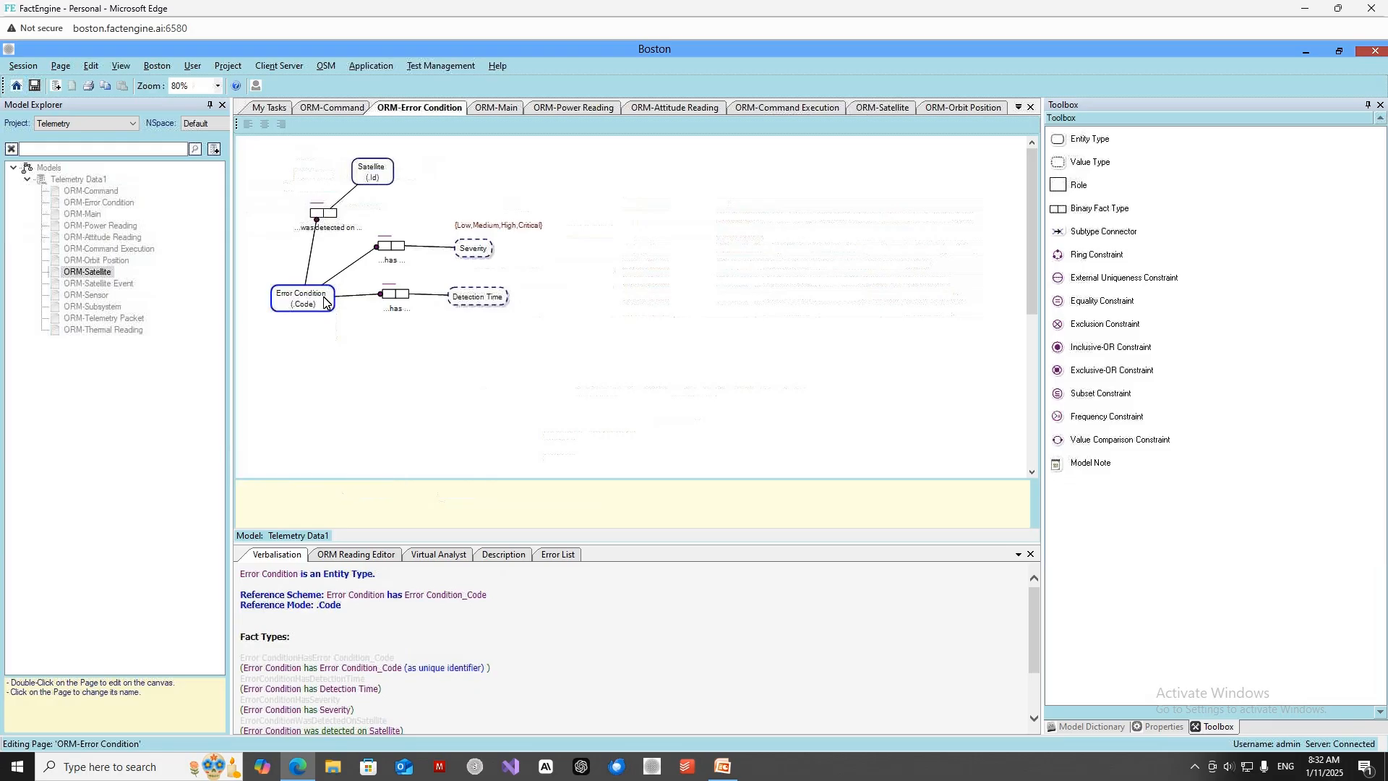
{"action": "right_click", "coordinate": [324, 302]}
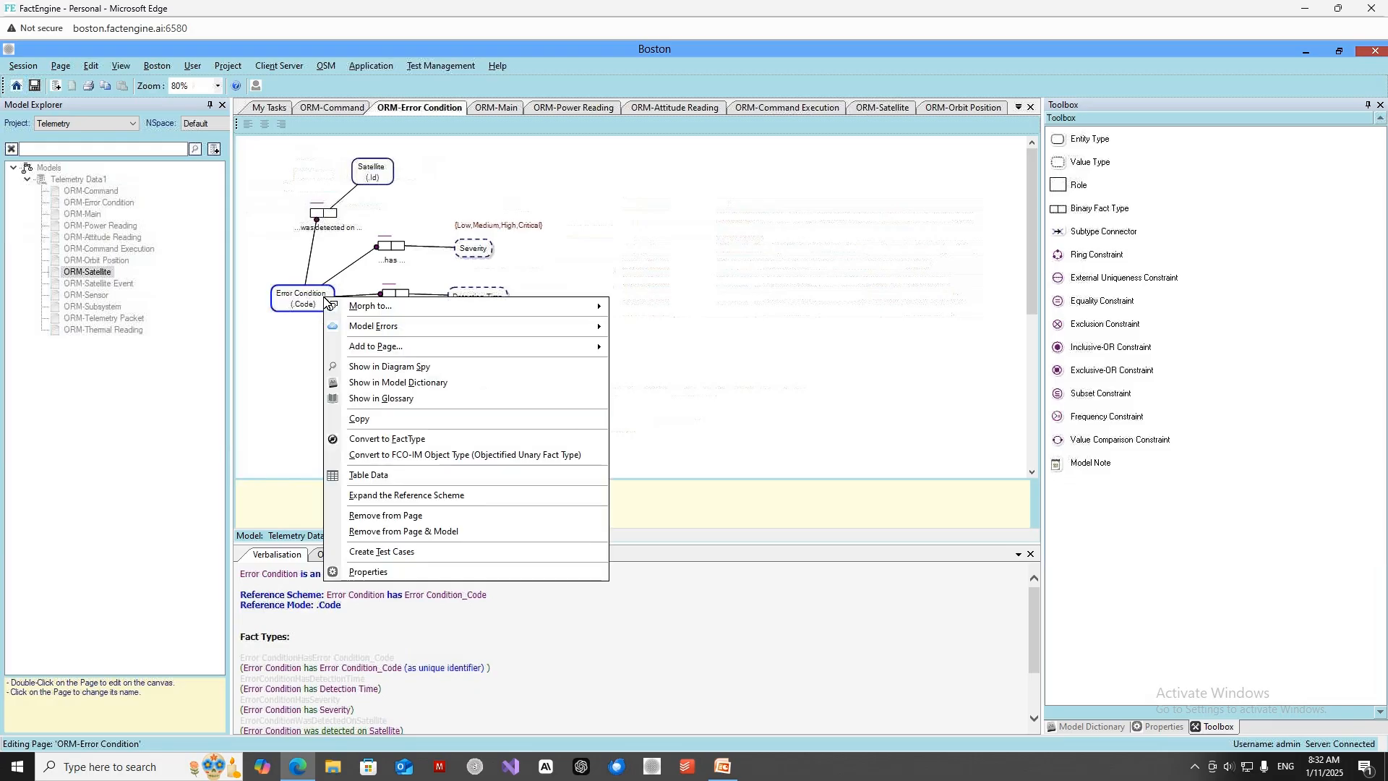
{"action": "left_click", "coordinate": [398, 553]}
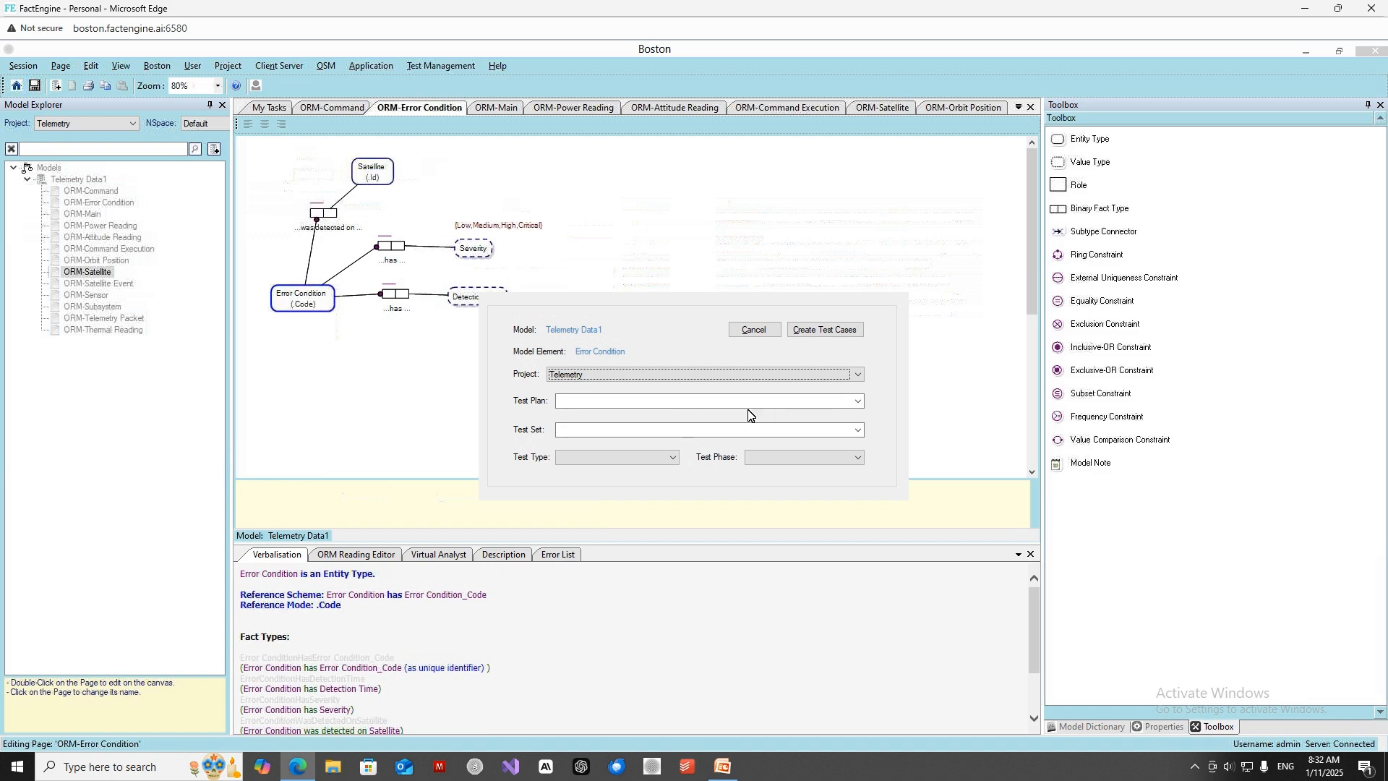
{"action": "left_click", "coordinate": [861, 402]}
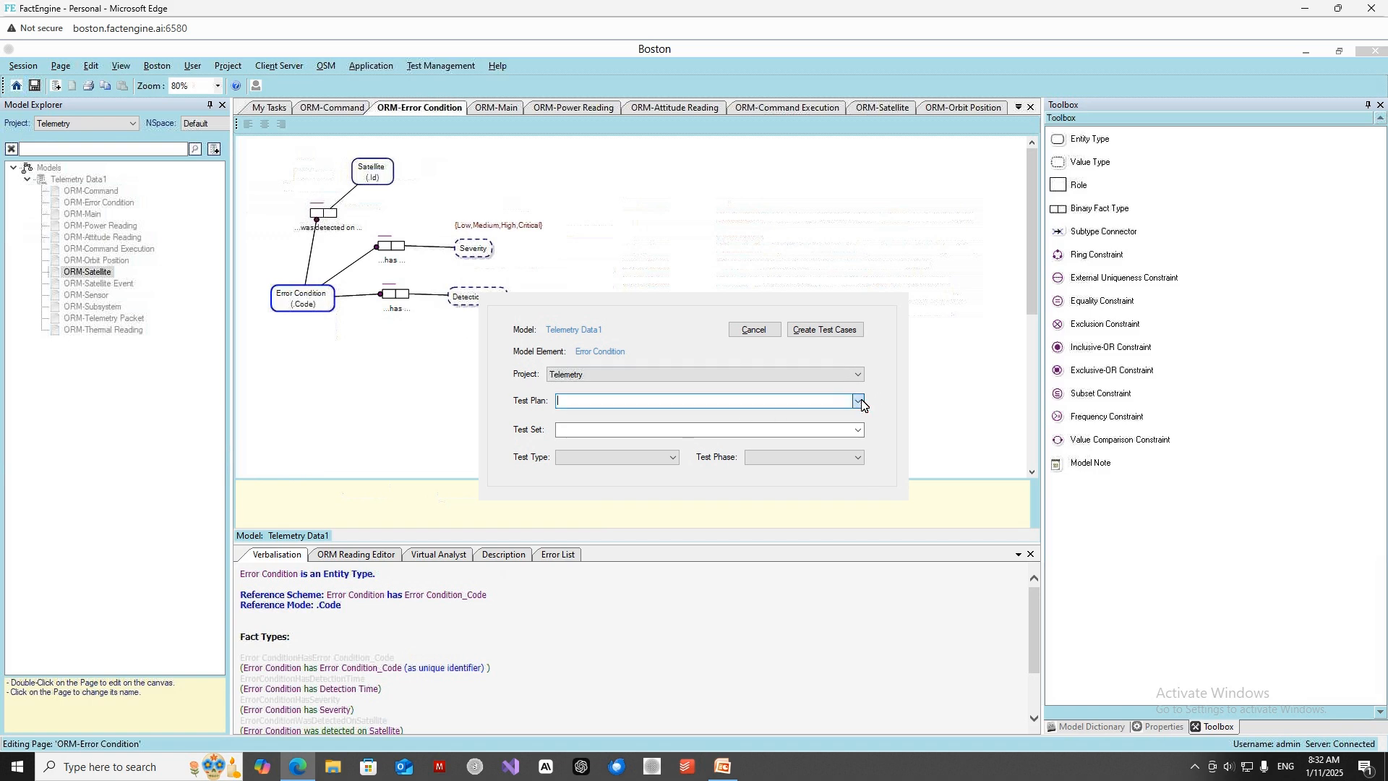
{"action": "left_click", "coordinate": [738, 415]}
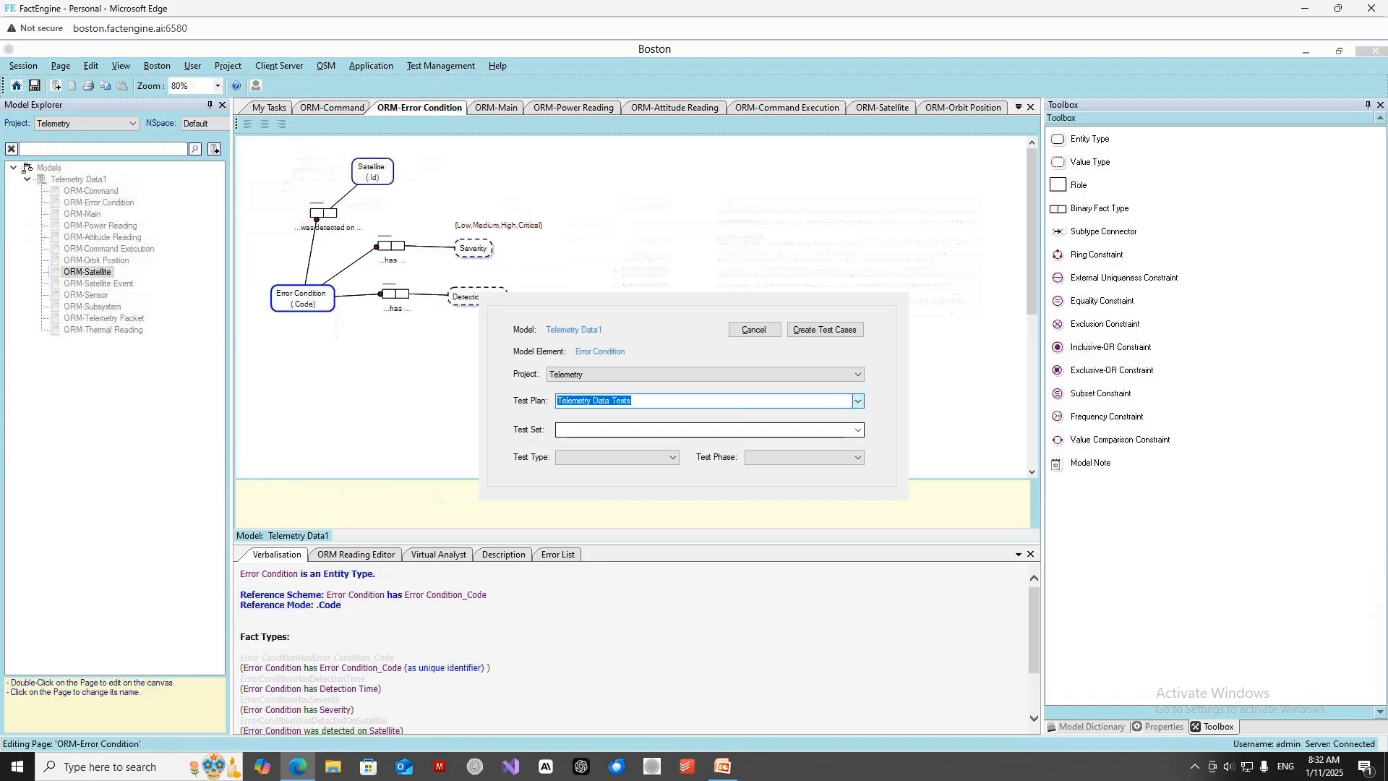
Name the new test set "Error Condition Testing - 2".
{"action": "left_click", "coordinate": [661, 429]}
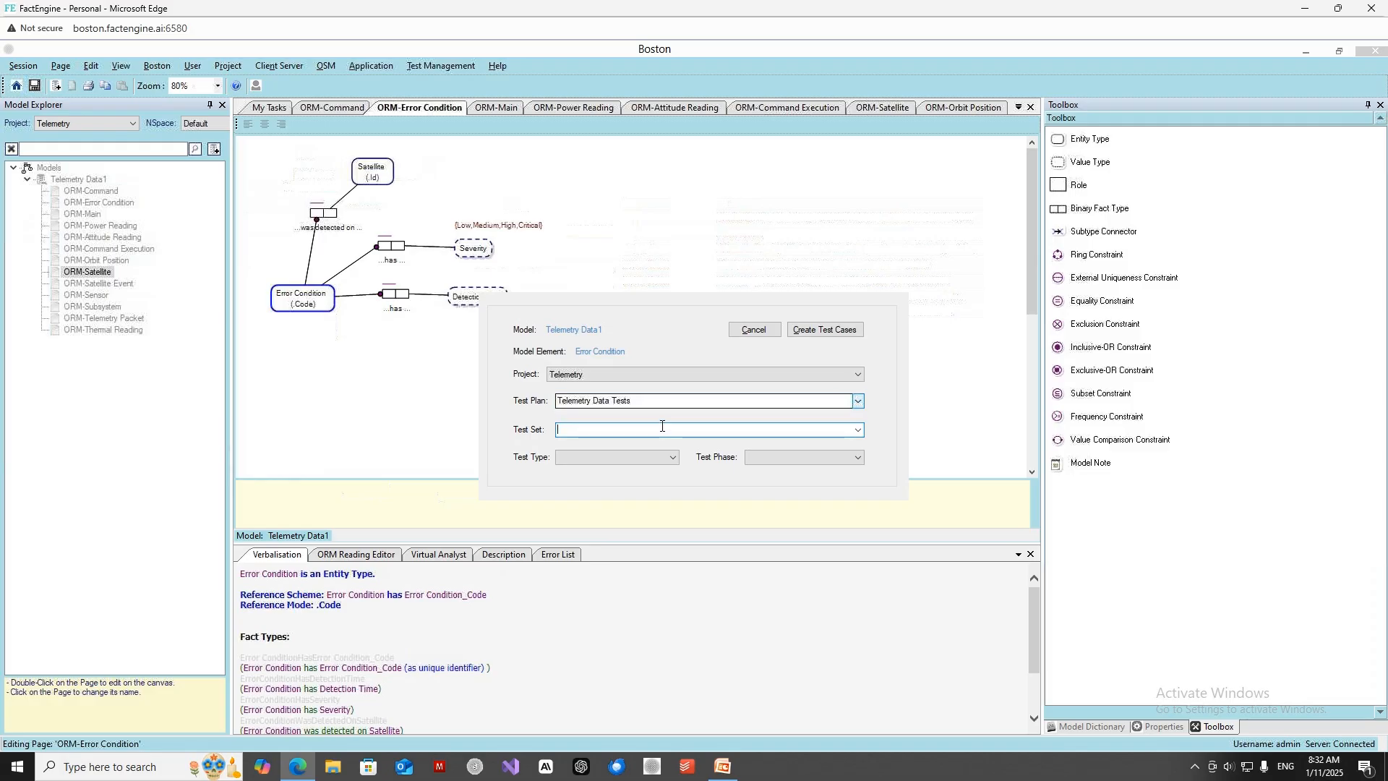
{"action": "type", "text": "Error Cond"}
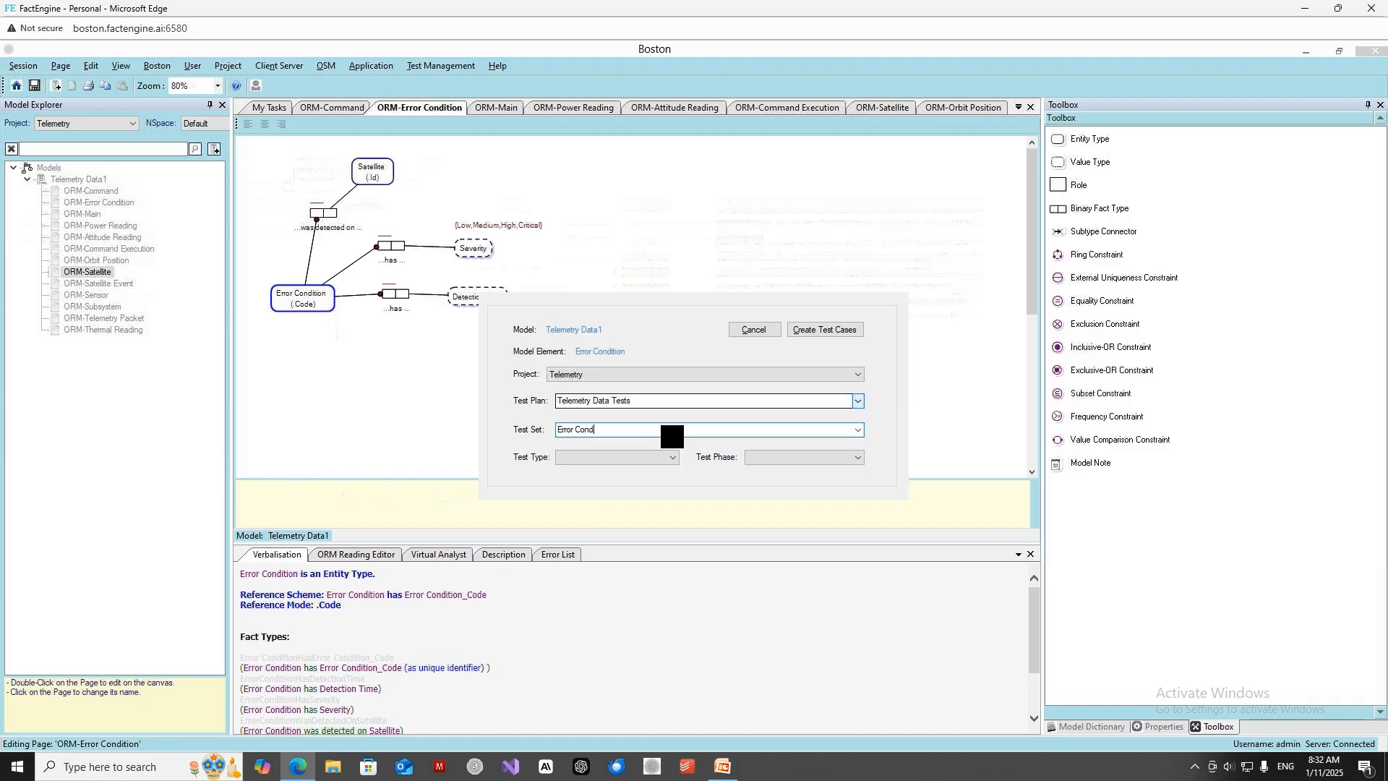
{"action": "type", "text": "ition Testing - 1"}
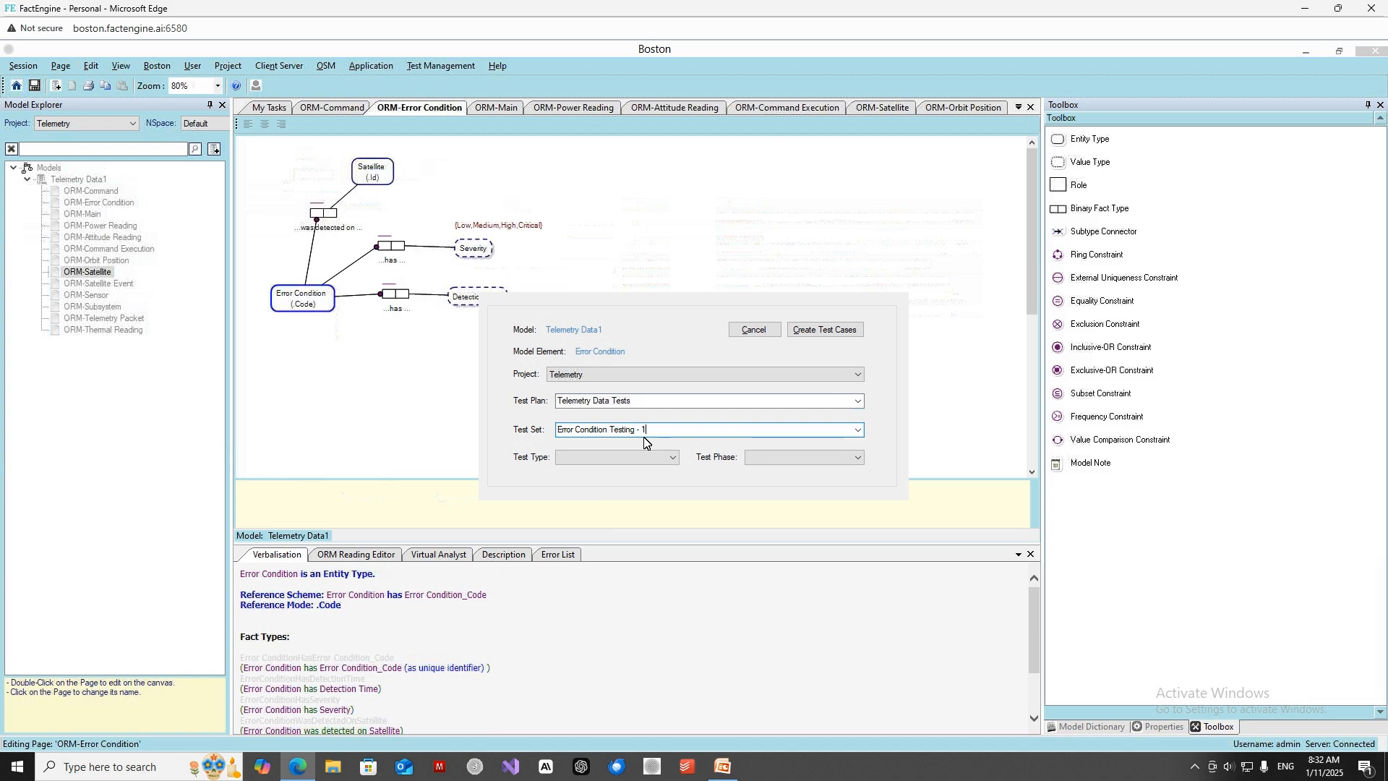
{"action": "key", "text": "BackSpace"}
{"action": "type", "text": "2"}
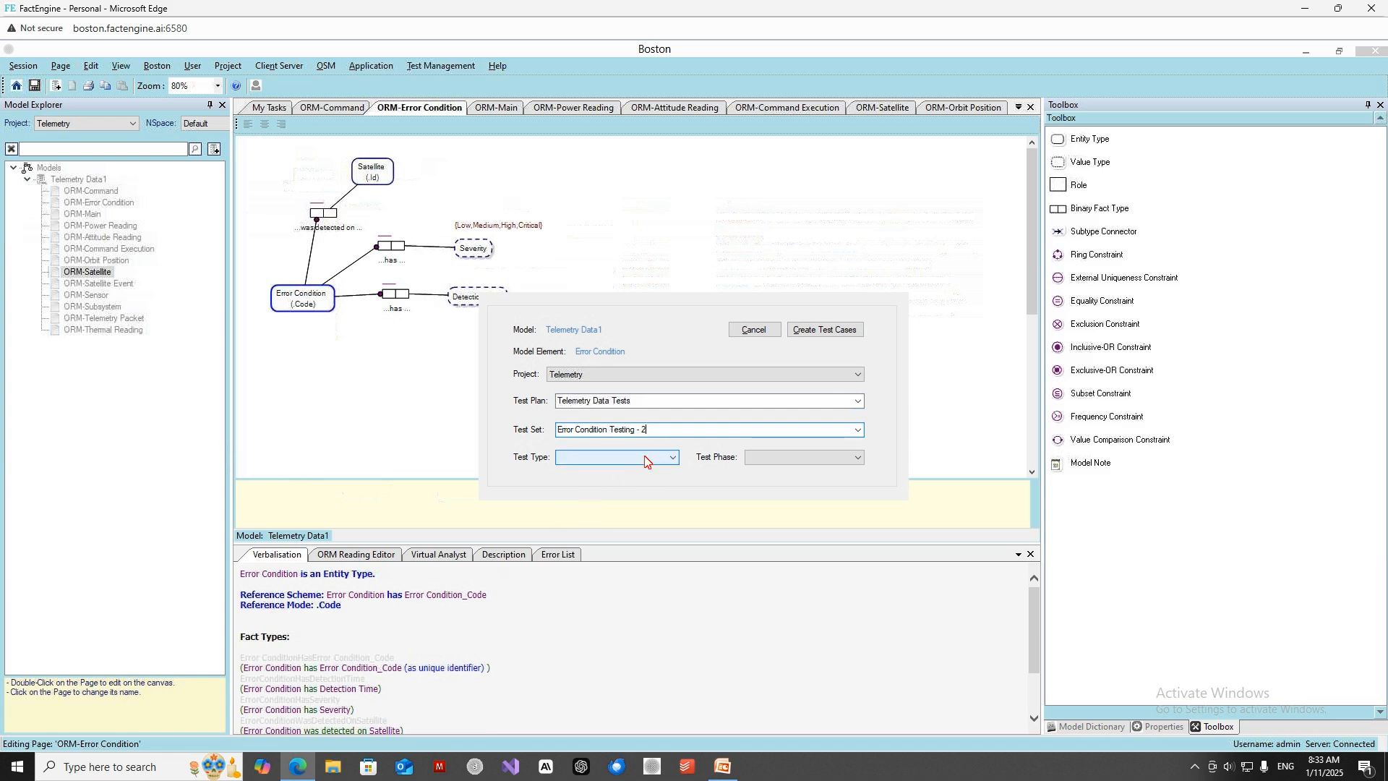
Set the test type to Functionality and the test phase to Unit test, and create the test cases in the new test set.
{"action": "left_click", "coordinate": [645, 457]}
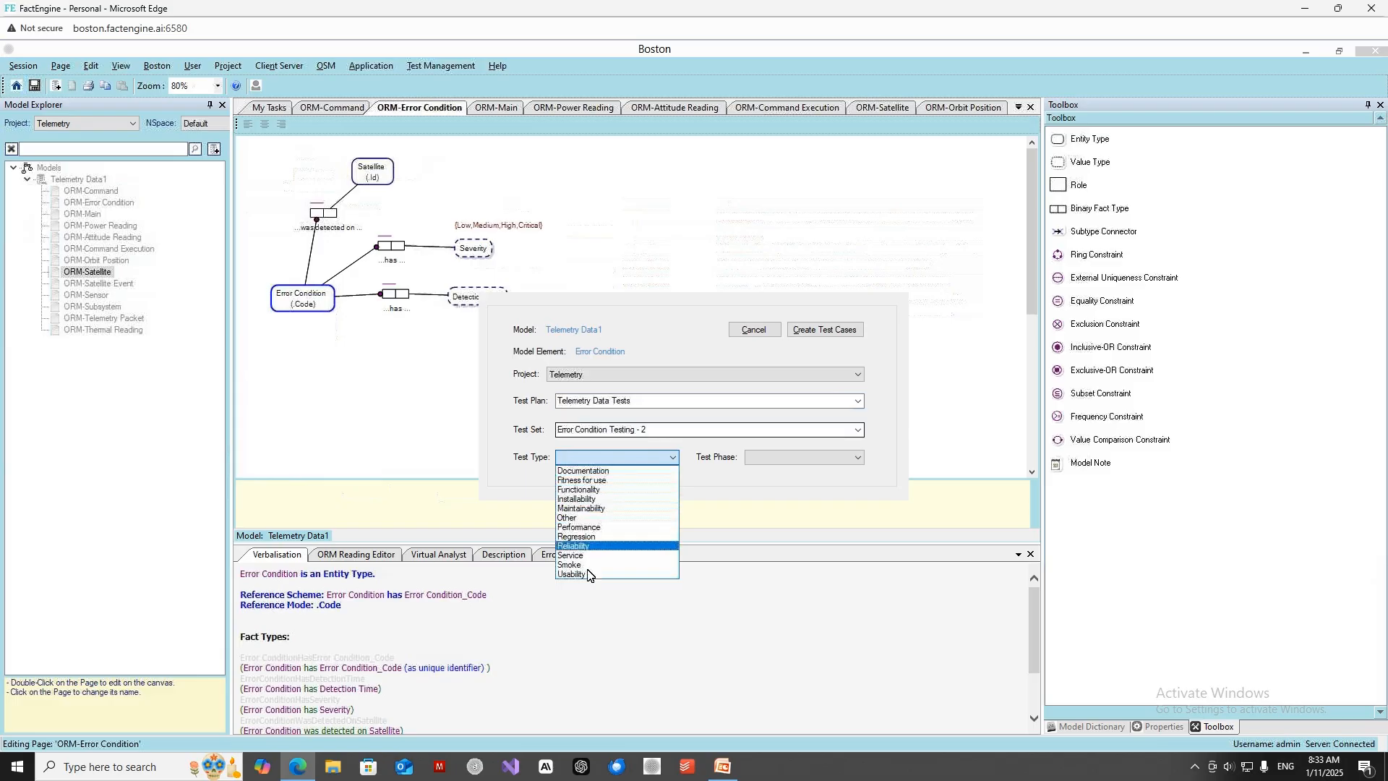
{"action": "left_click", "coordinate": [587, 490]}
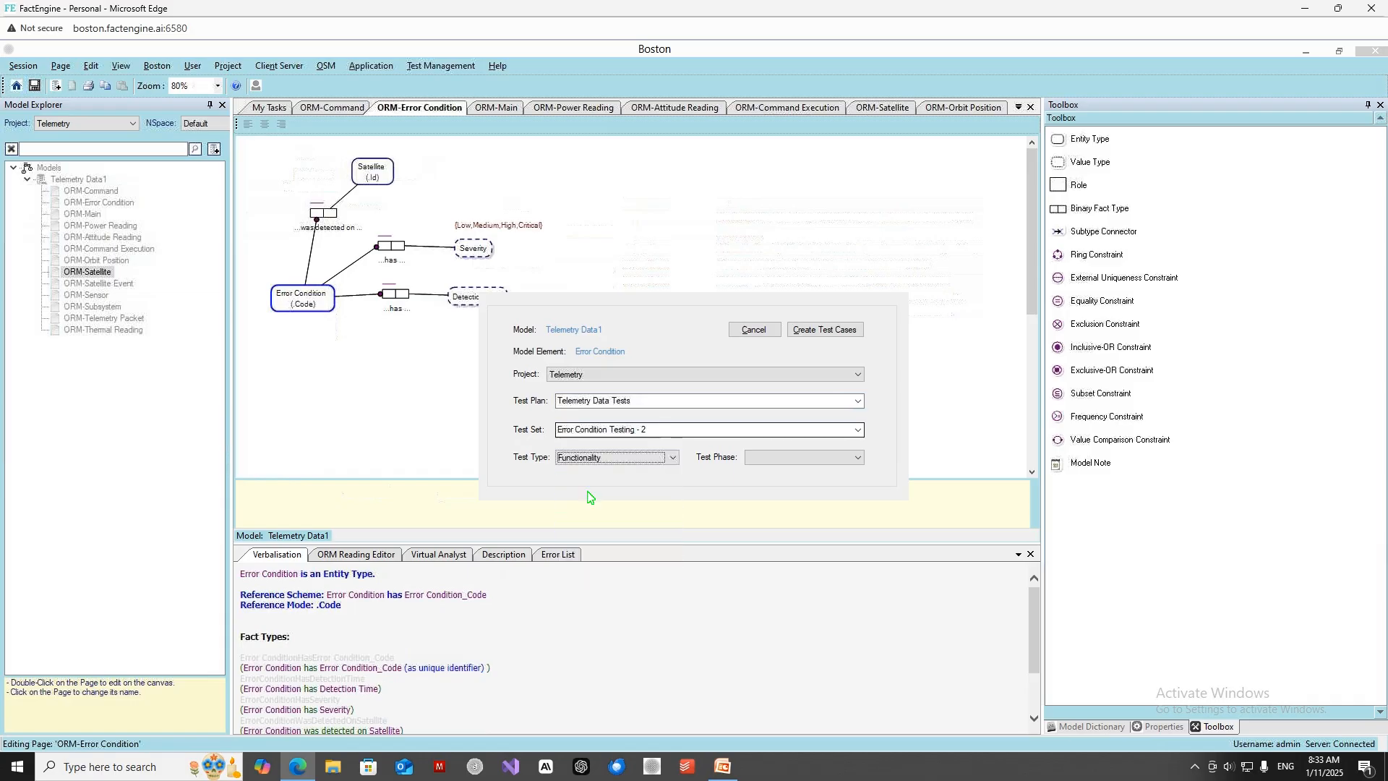
{"action": "left_click", "coordinate": [772, 461]}
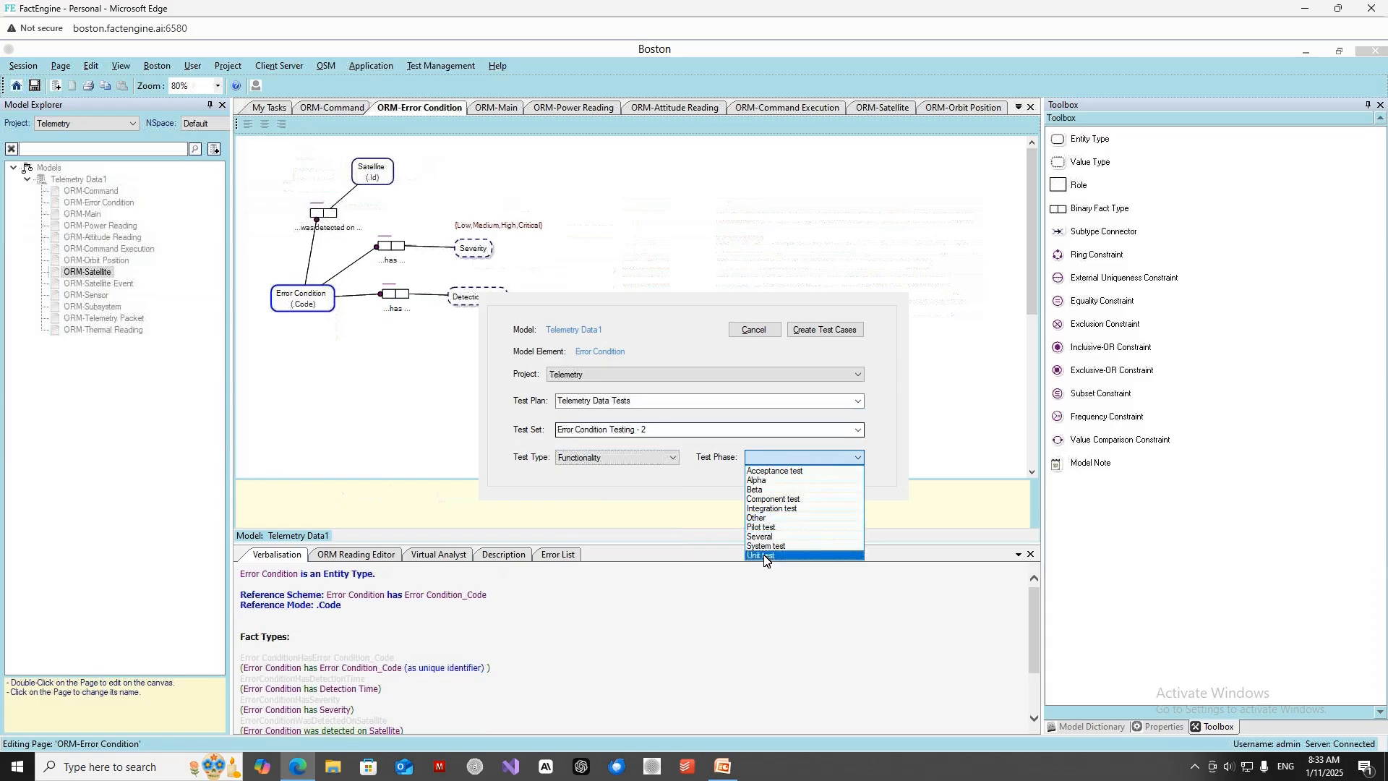
{"action": "left_click", "coordinate": [765, 556]}
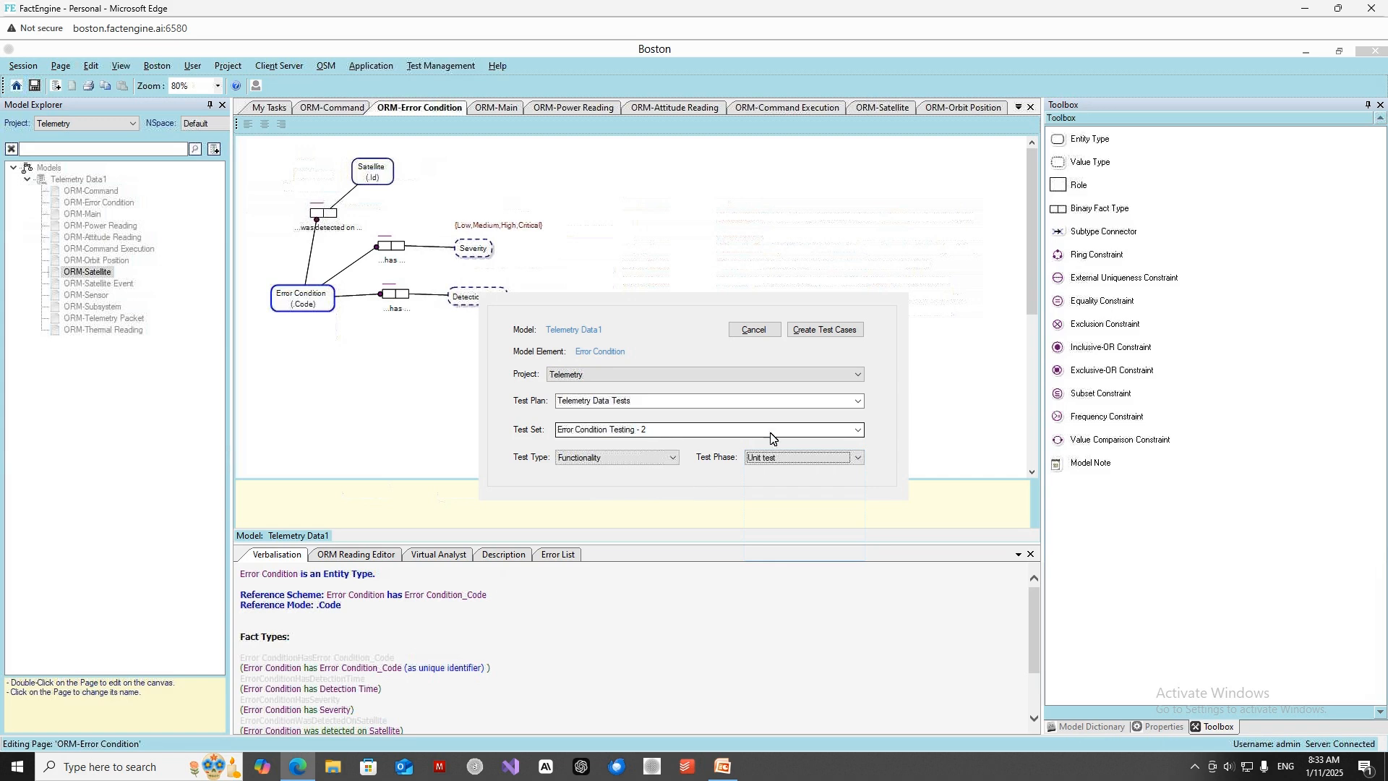
{"action": "left_click", "coordinate": [818, 331]}
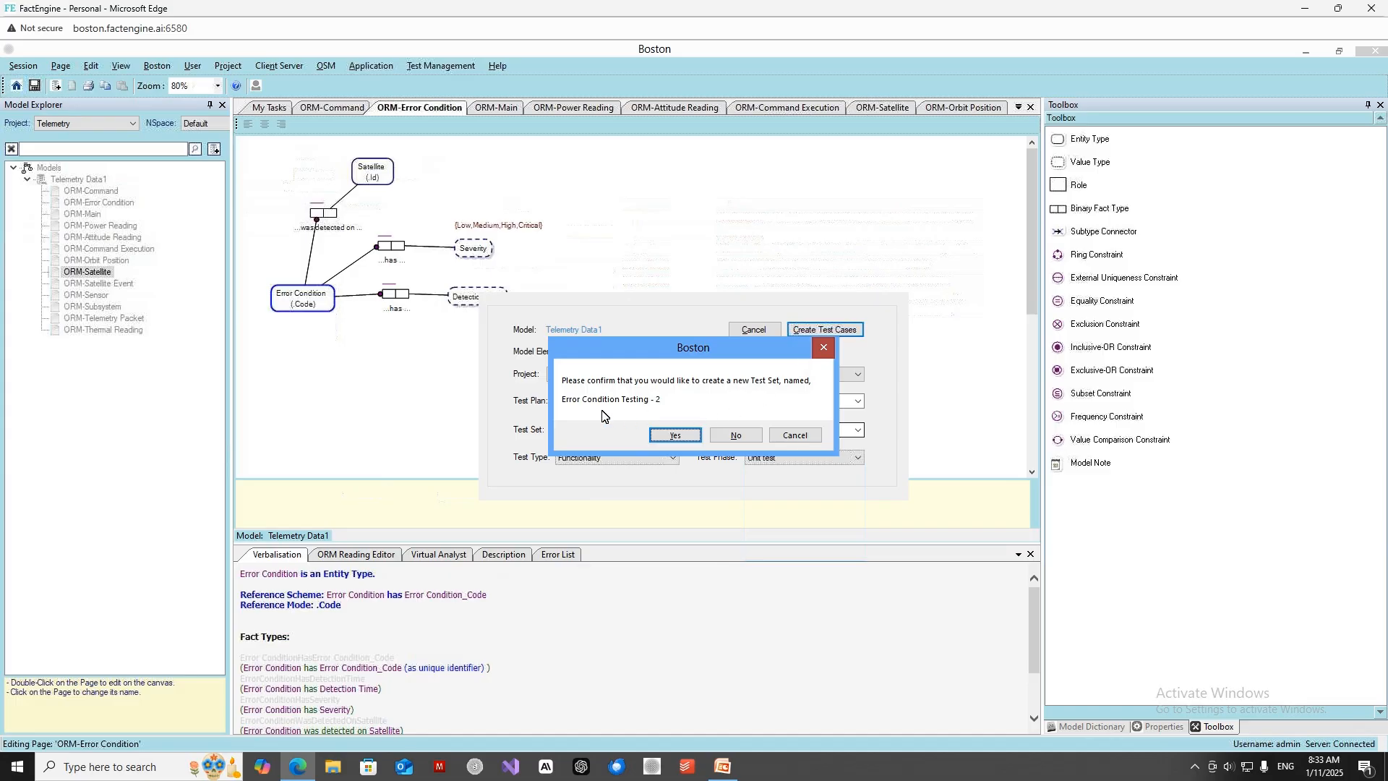
{"action": "left_click", "coordinate": [675, 435]}
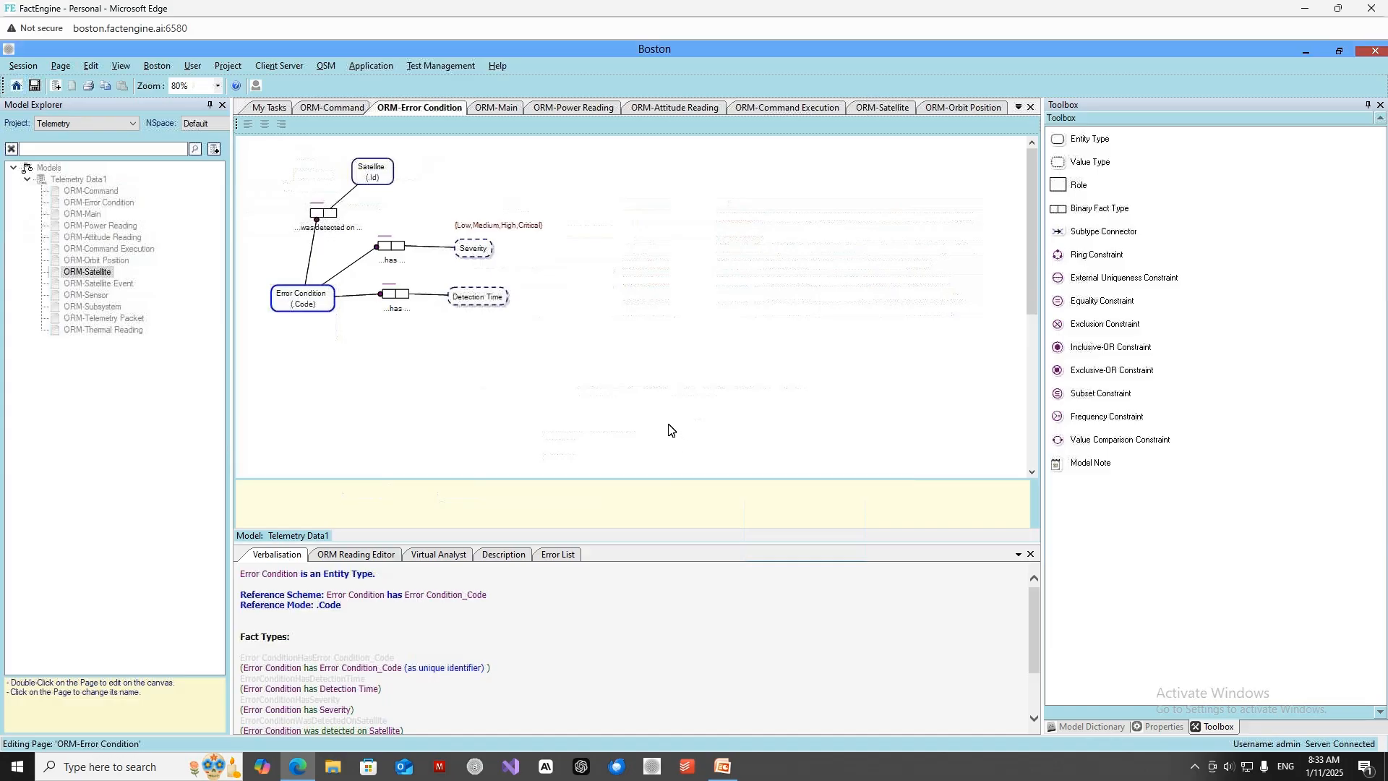
Open the Test Manager with only the test plans of the Telemetry project loaded.
{"action": "left_click", "coordinate": [456, 68]}
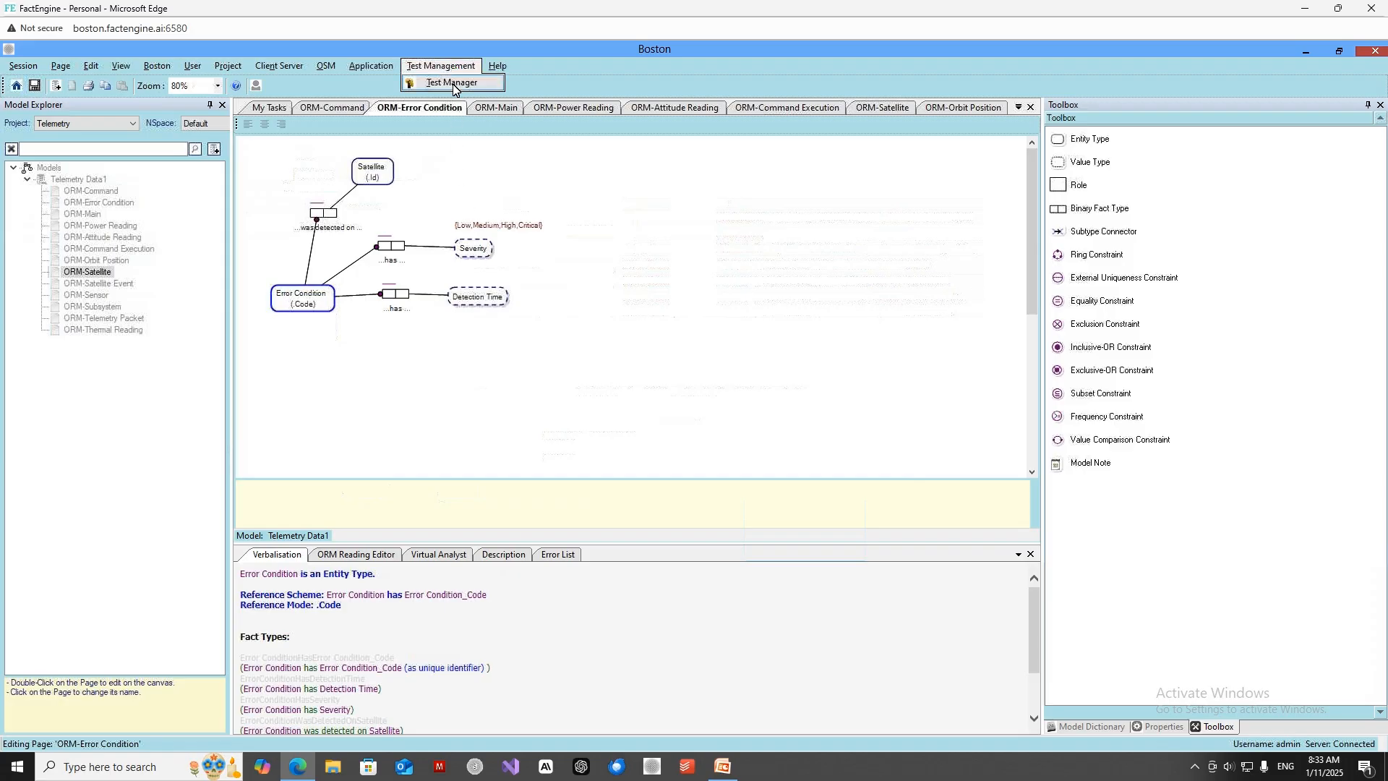
{"action": "left_click", "coordinate": [452, 84]}
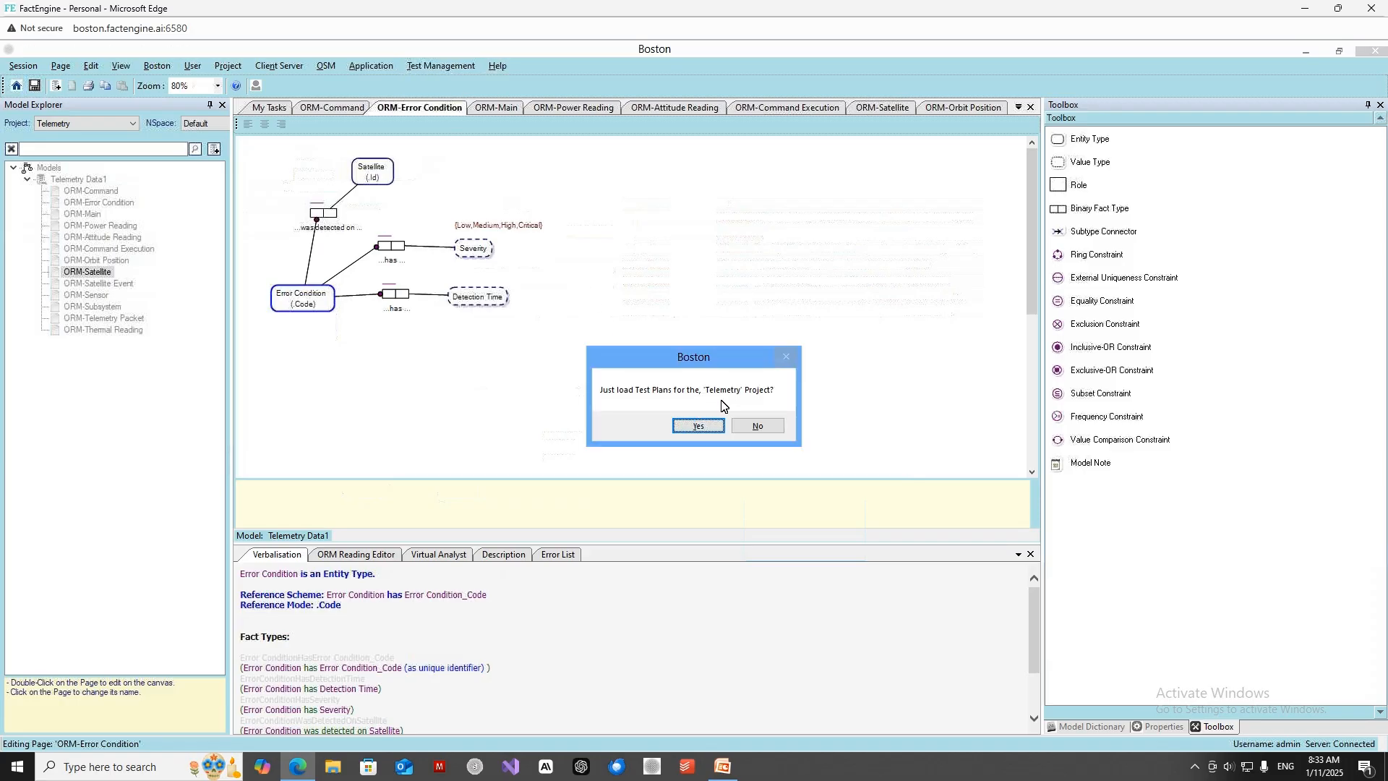
{"action": "left_click", "coordinate": [694, 426]}
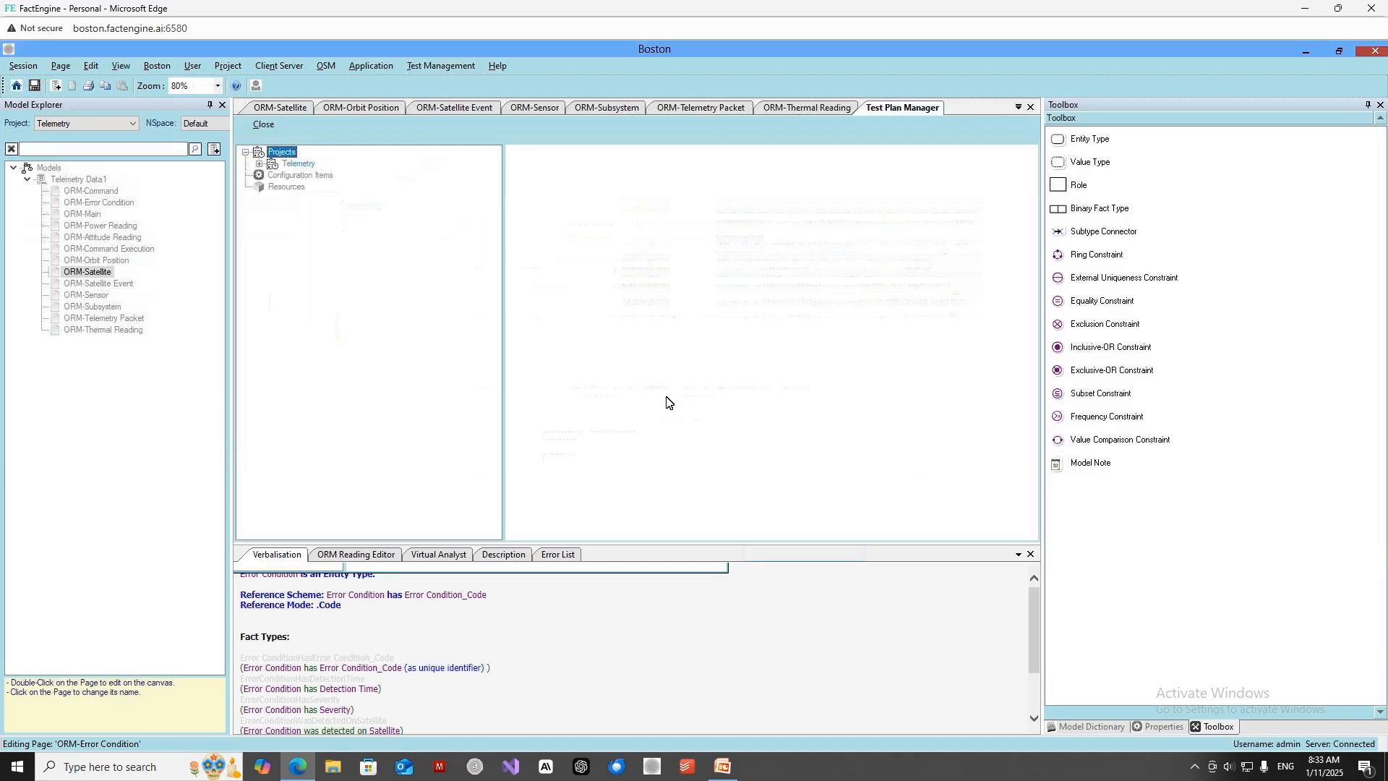
Show the test cases of the Error Condition Testing - 2 test set within the Telemetry Data Tests plan.
{"action": "double_click", "coordinate": [296, 165]}
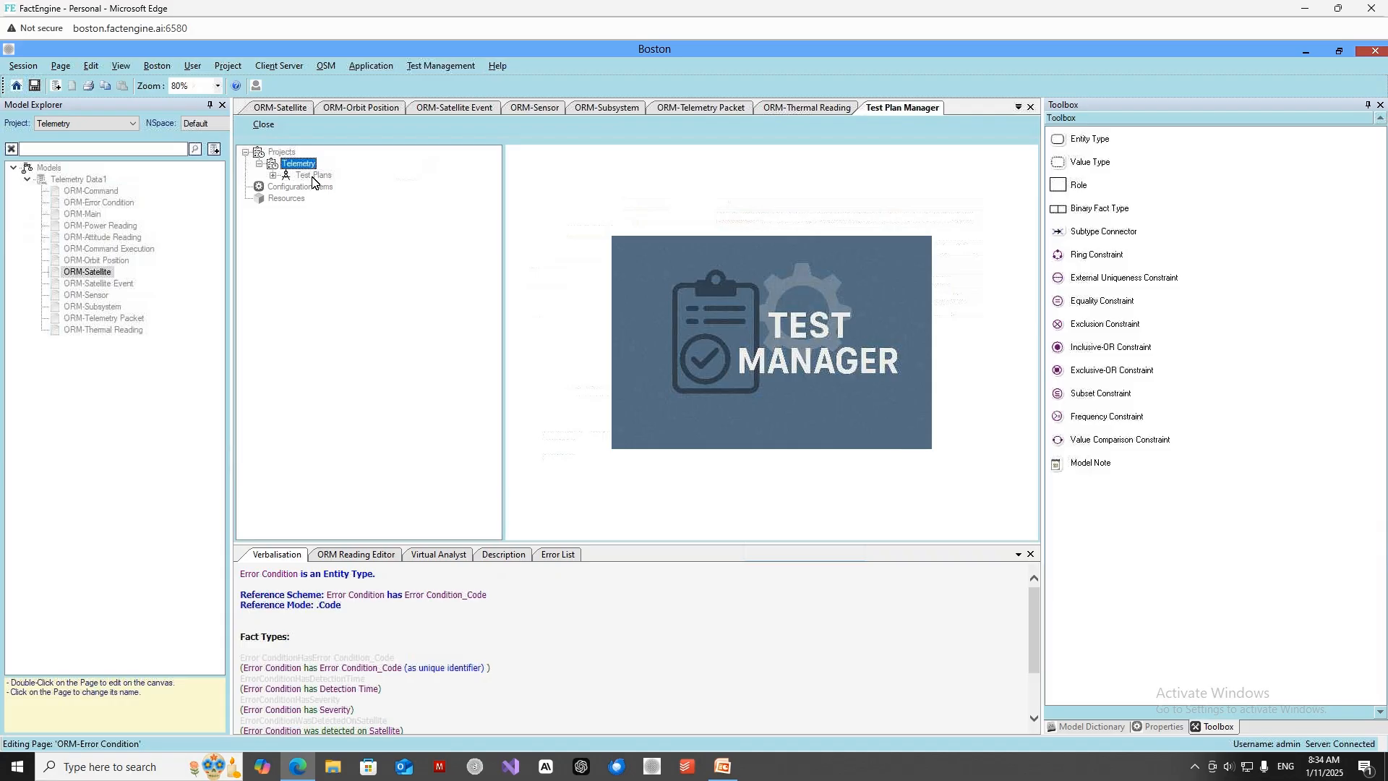
{"action": "double_click", "coordinate": [312, 177]}
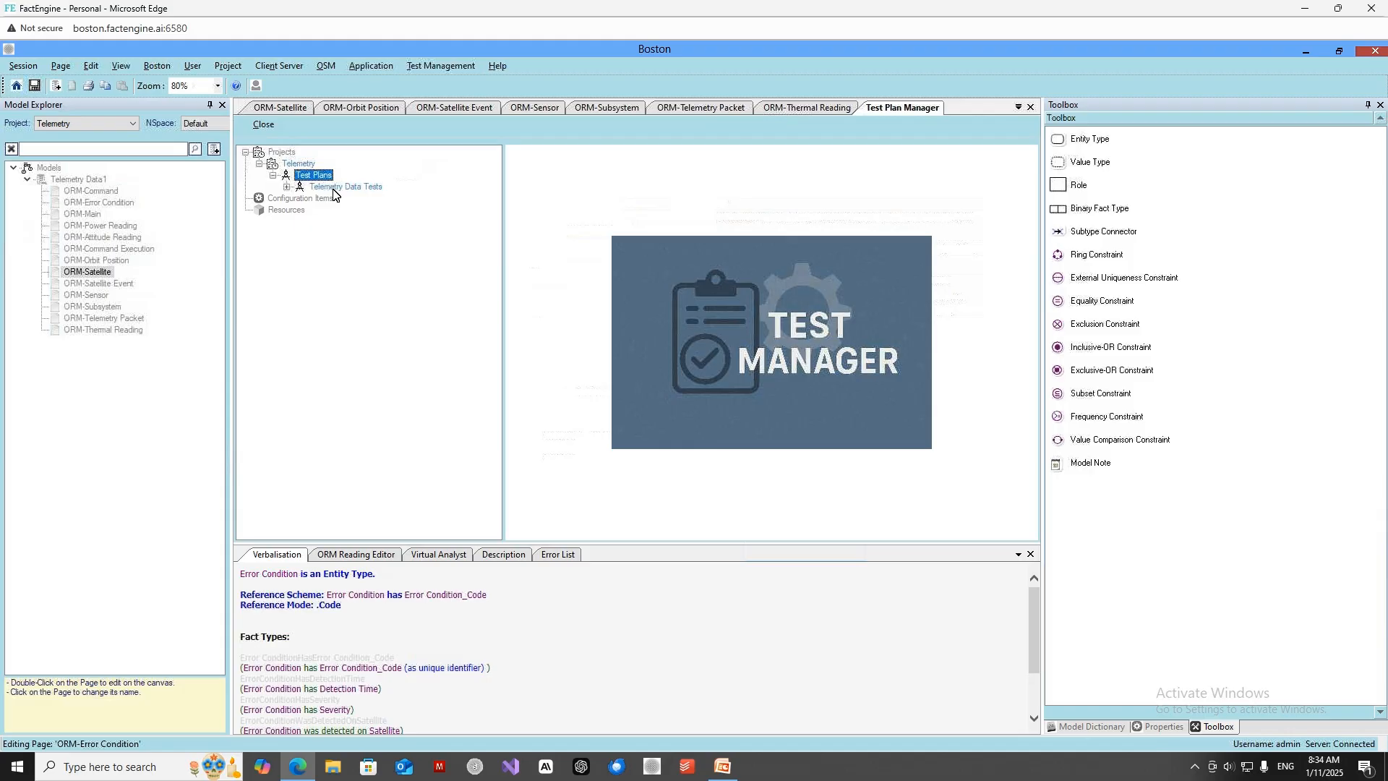
{"action": "double_click", "coordinate": [333, 188]}
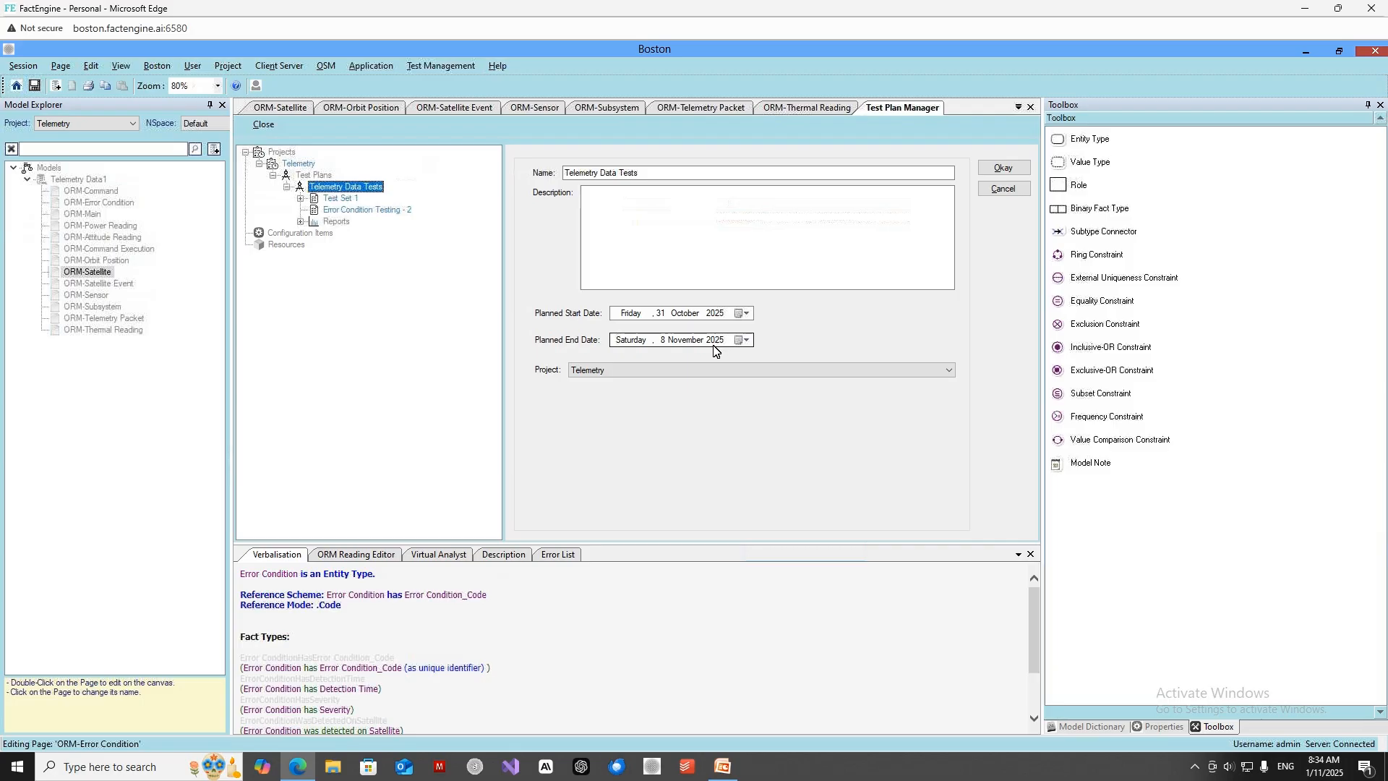
{"action": "left_click", "coordinate": [358, 210]}
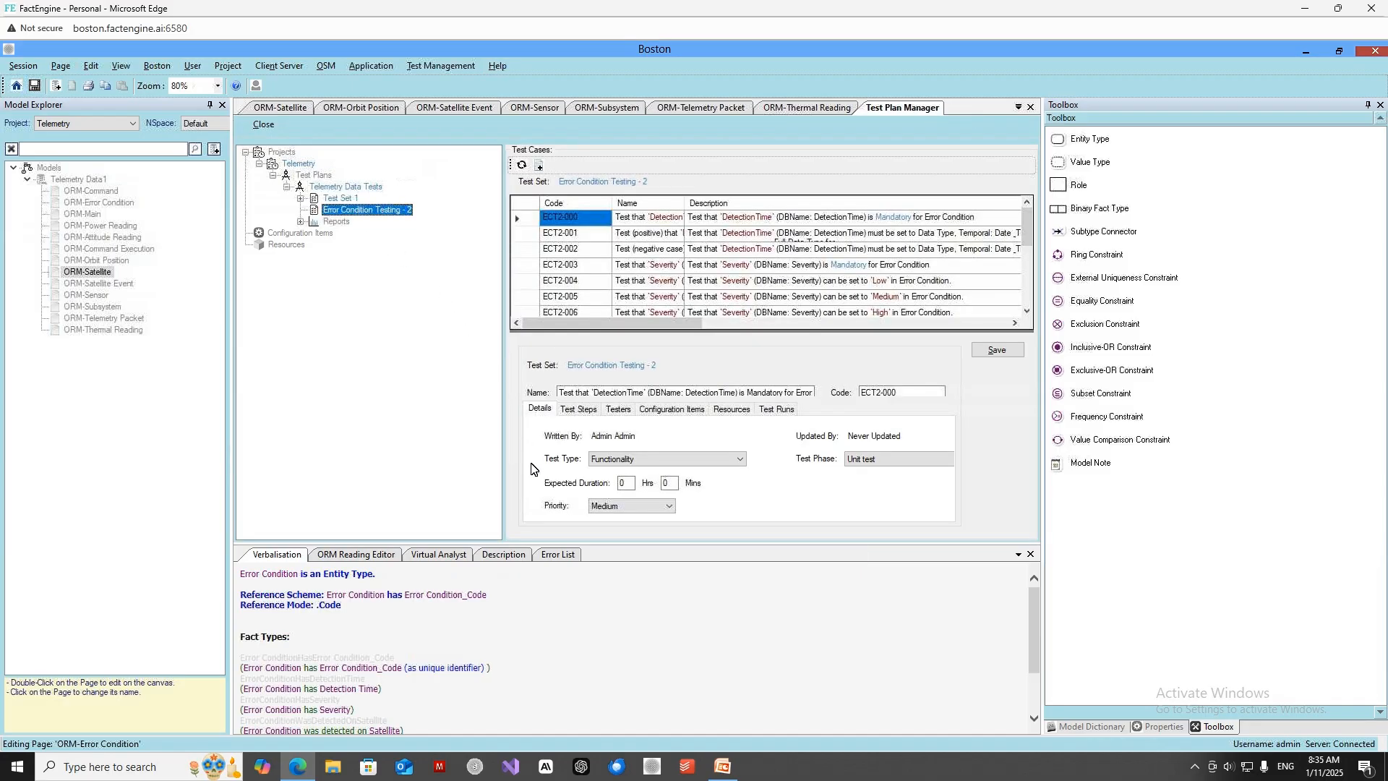
Enlarge the test case area by shrinking the Verbalisation pane, auto-hiding the Toolbox and narrowing the project tree.
{"action": "left_click_drag", "start_coordinate": [663, 543], "coordinate": [664, 721]}
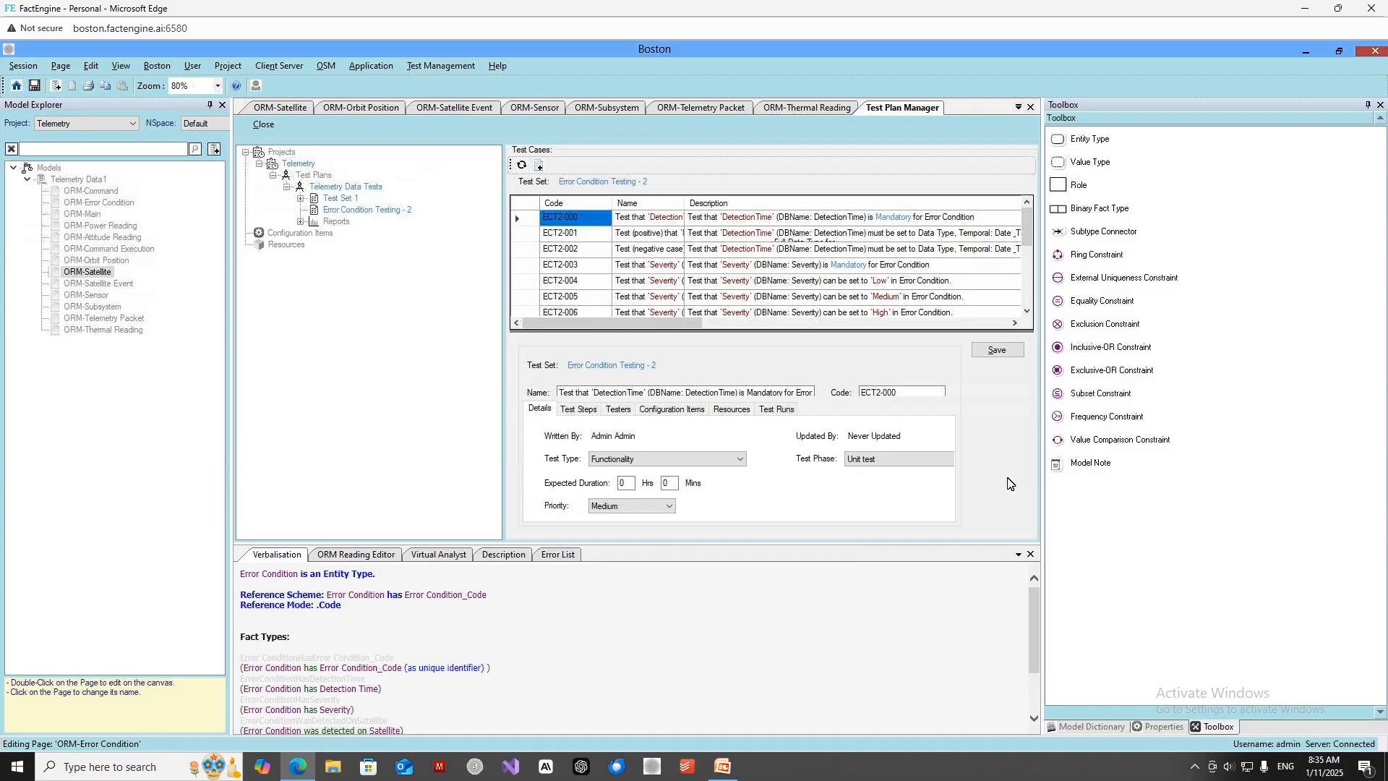
{"action": "left_click", "coordinate": [1368, 107]}
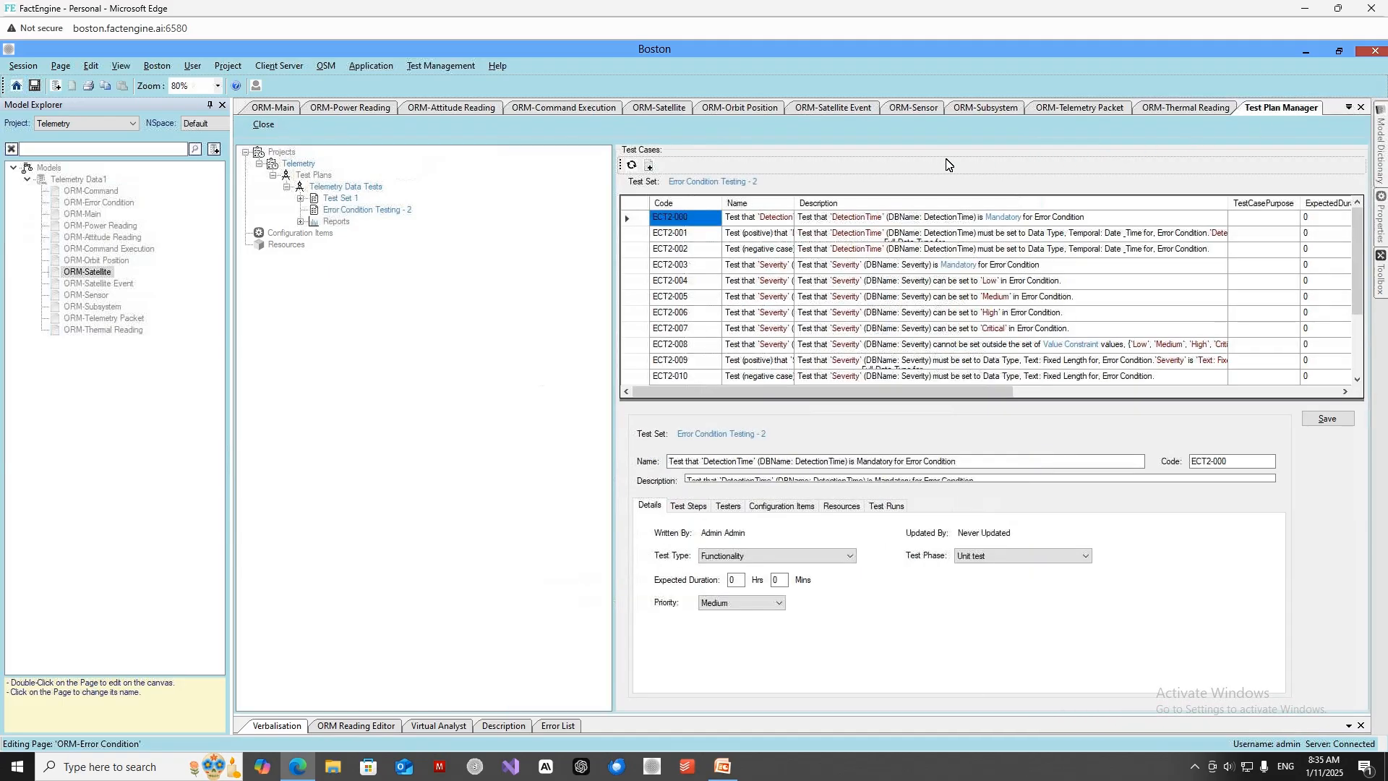
{"action": "left_click_drag", "start_coordinate": [594, 242], "coordinate": [440, 243]}
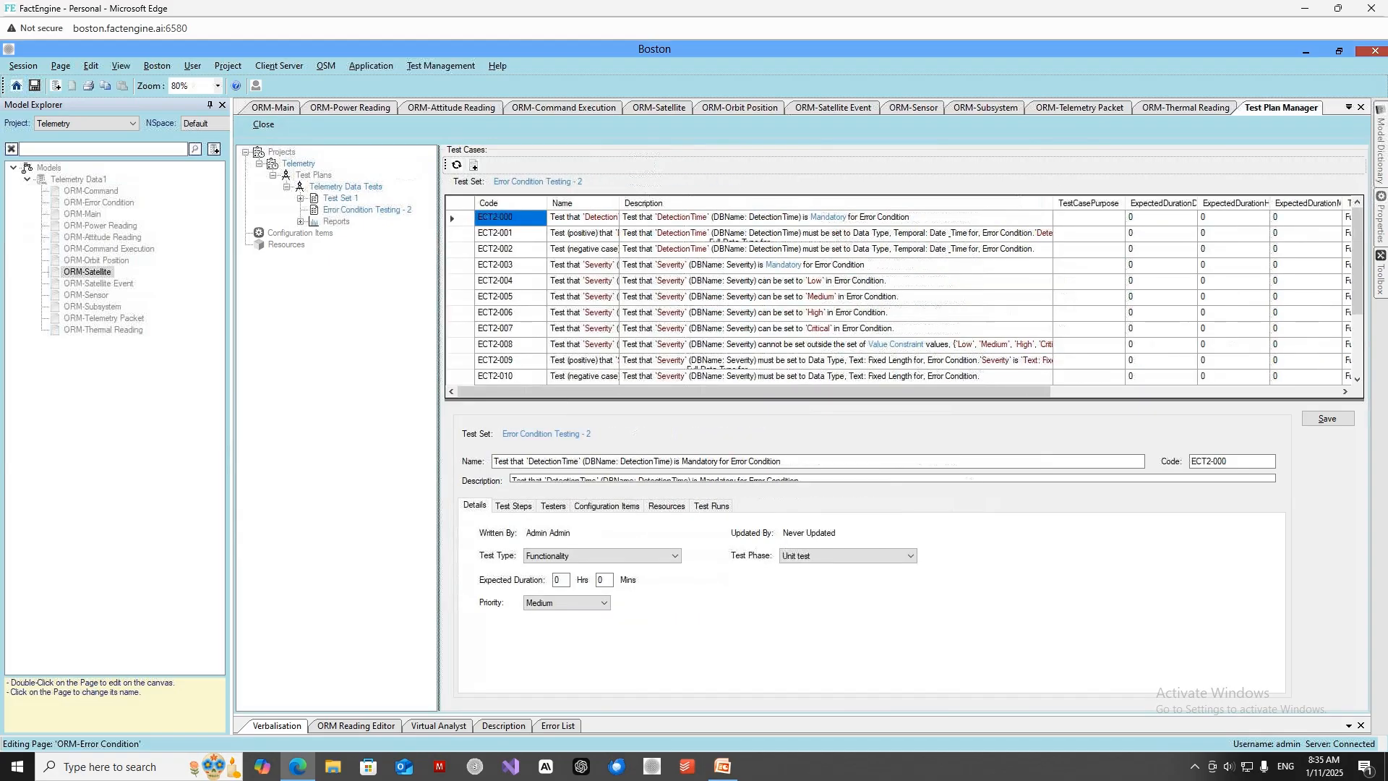
Narrow the Name column of the test case list and widen its Description column to fit the full descriptions.
{"action": "left_click_drag", "start_coordinate": [619, 203], "coordinate": [557, 204]}
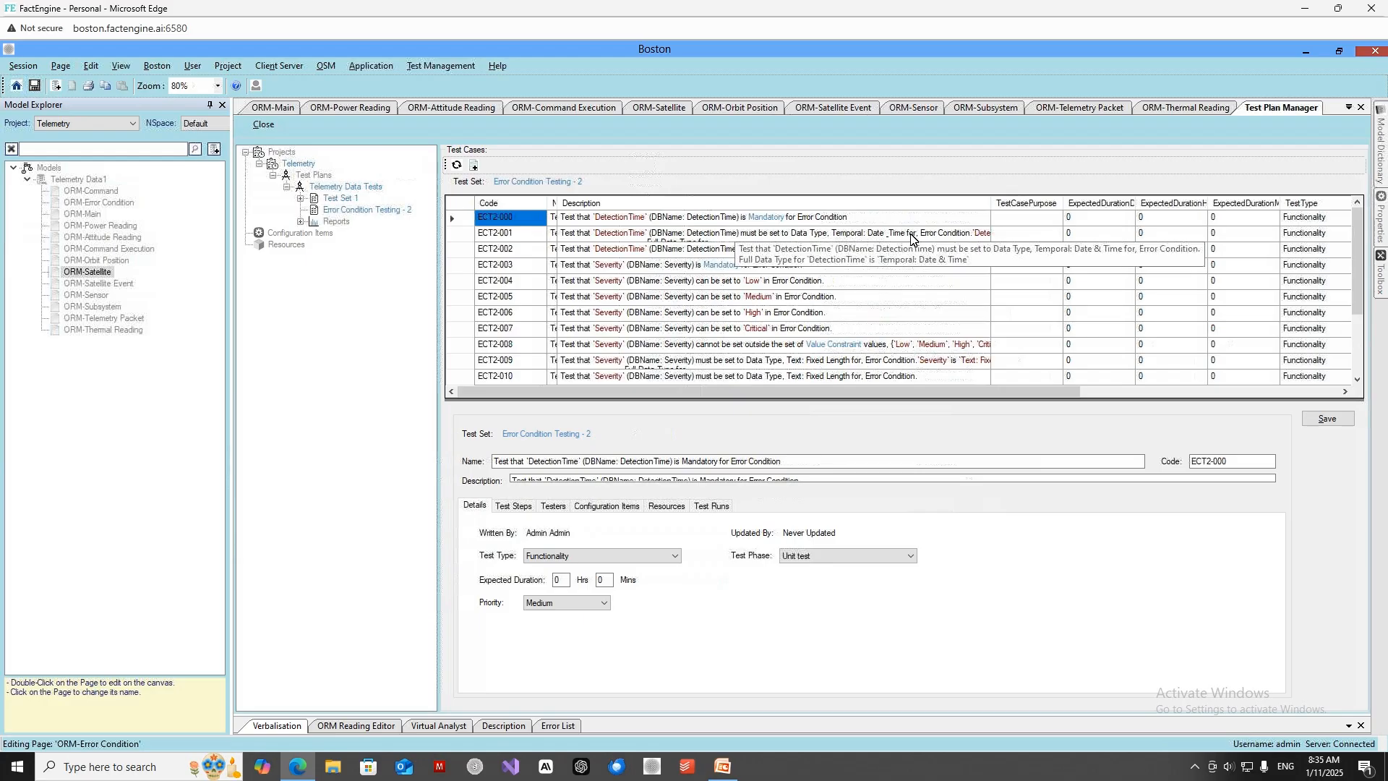
{"action": "left_click_drag", "start_coordinate": [993, 205], "coordinate": [1180, 205]}
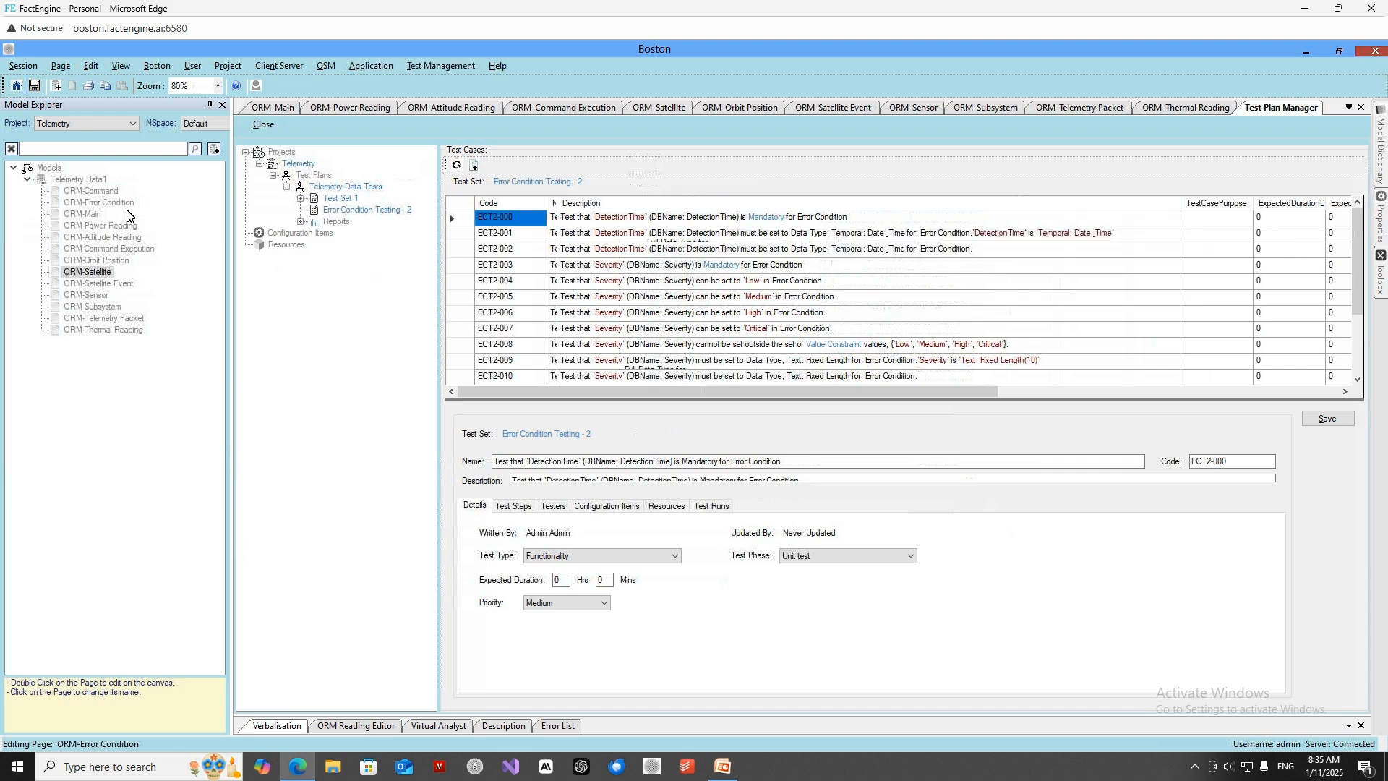
Return to the ORM-Error Condition page and examine the data type in the Detection Time value type's properties.
{"action": "double_click", "coordinate": [102, 202]}
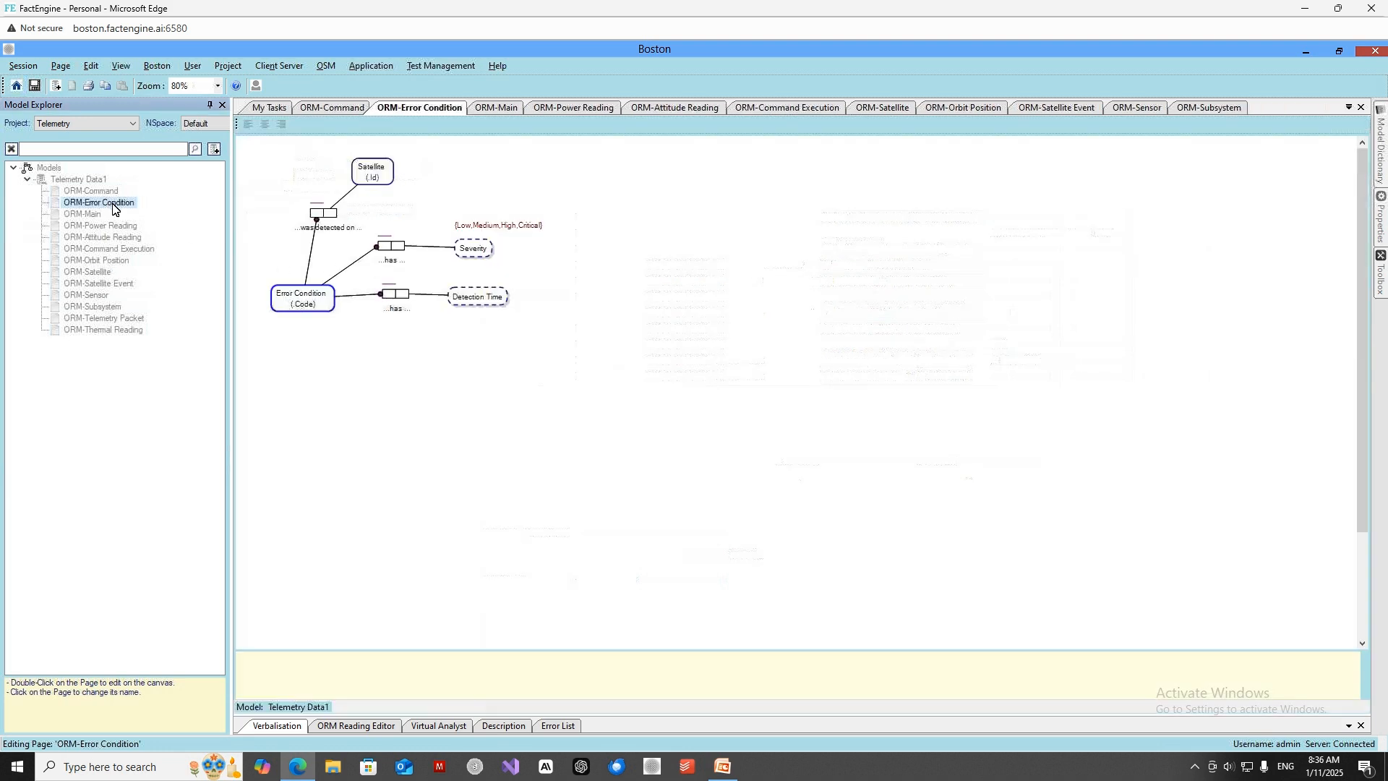
{"action": "left_click", "coordinate": [483, 304]}
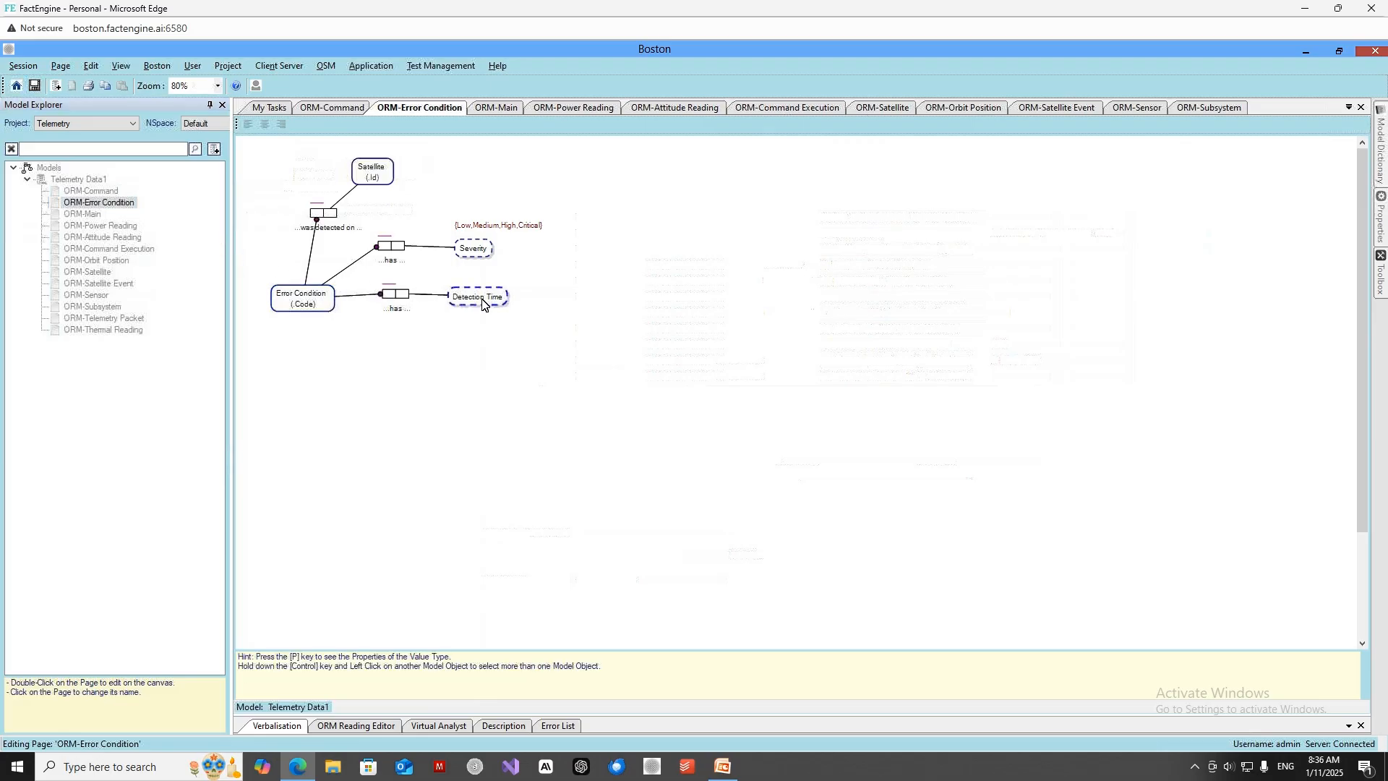
{"action": "right_click", "coordinate": [482, 304]}
{"action": "left_click", "coordinate": [538, 443]}
{"action": "mouse_move", "coordinate": [1382, 235]}
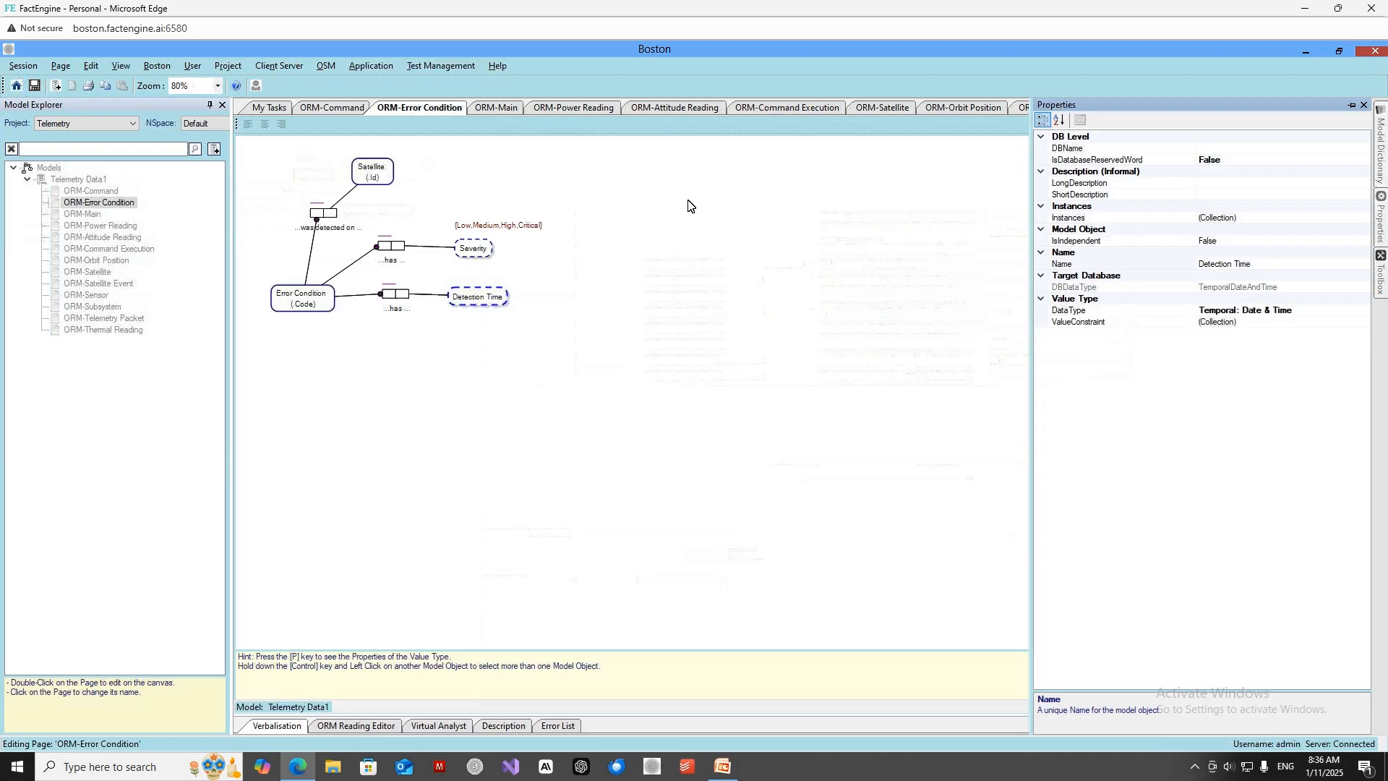
{"action": "left_click", "coordinate": [831, 185]}
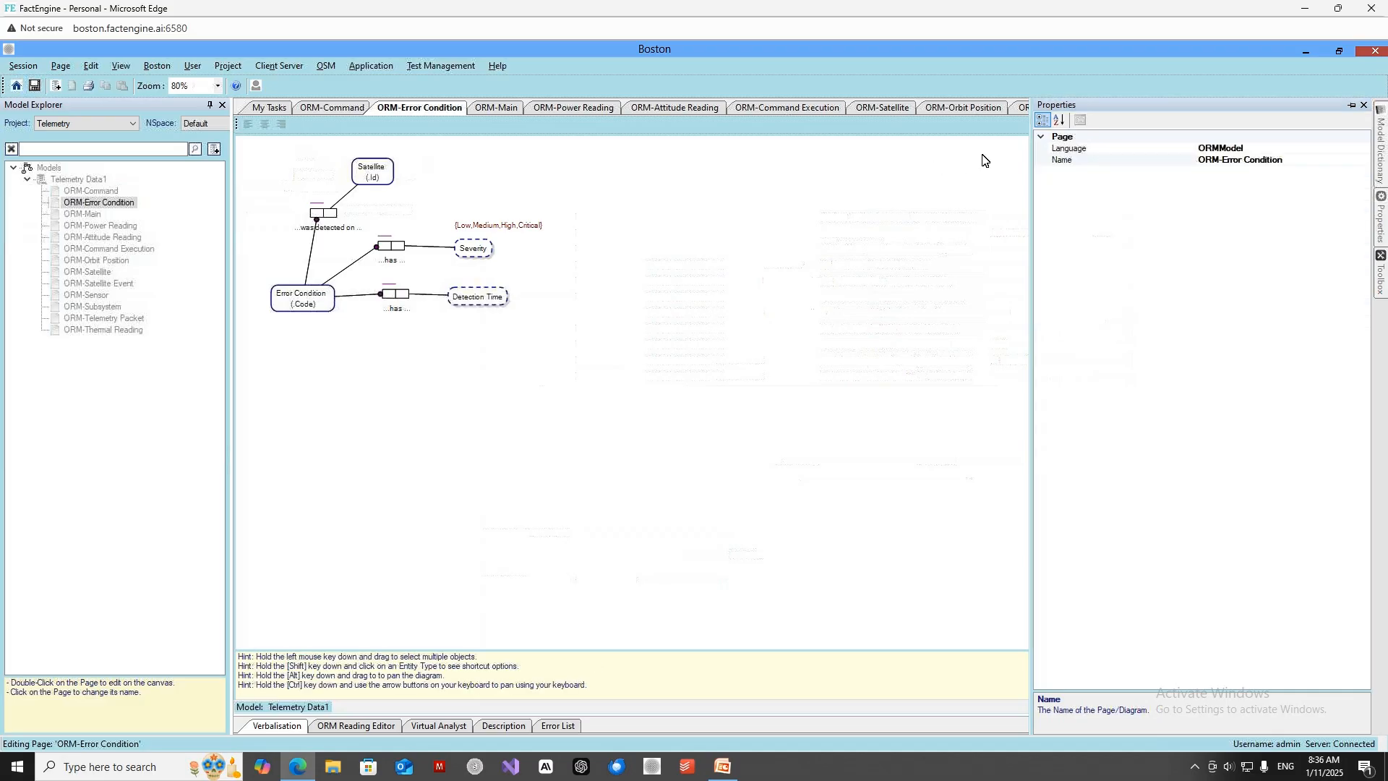
Close the Properties pane and return to the Test Plan Manager page.
{"action": "left_click", "coordinate": [1365, 105]}
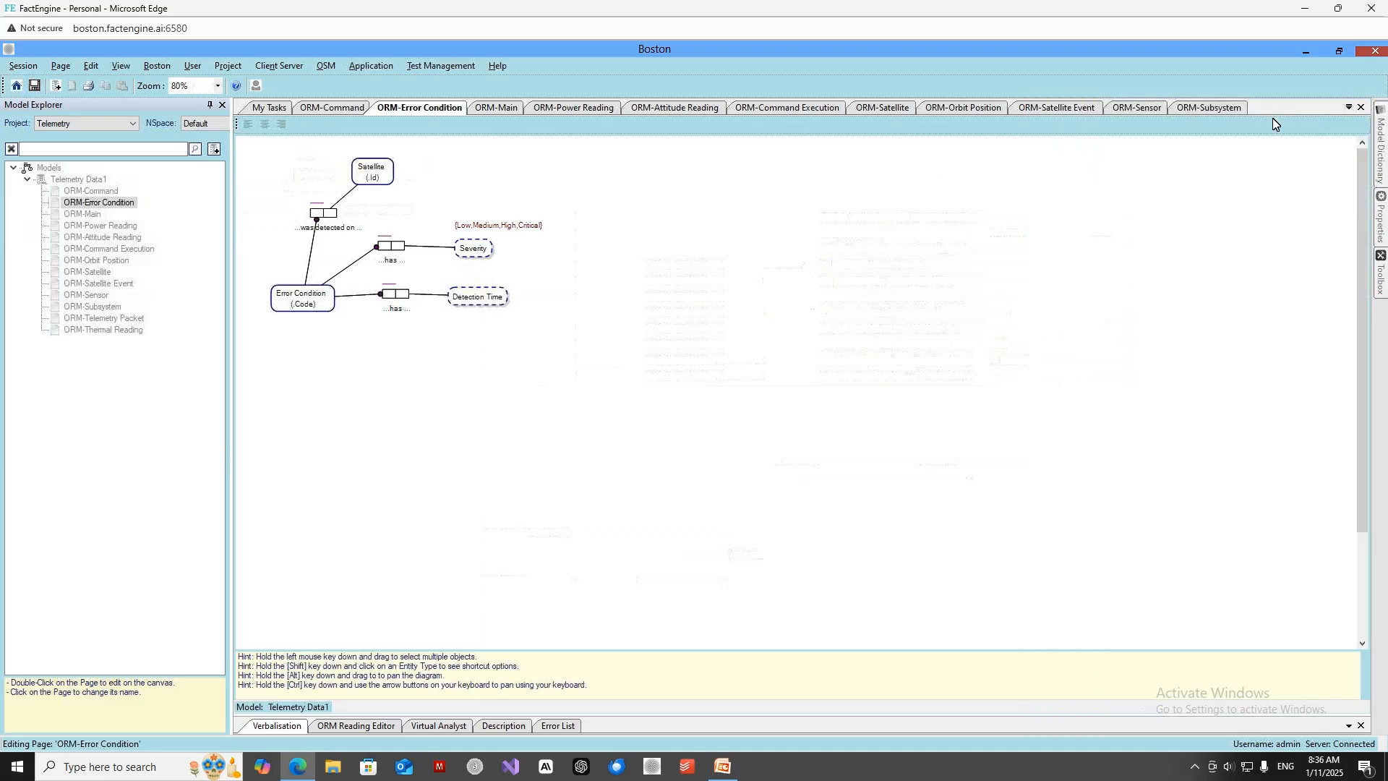
{"action": "left_click", "coordinate": [1348, 108]}
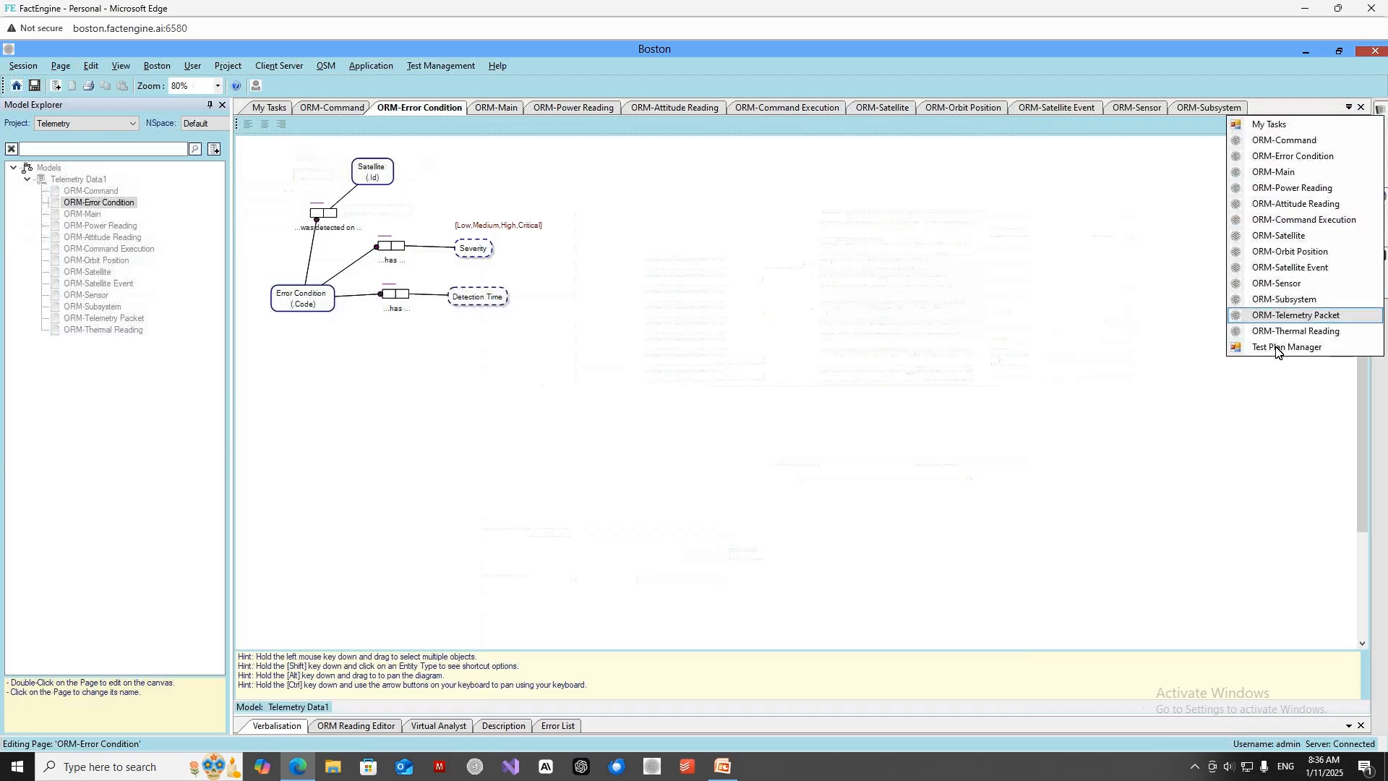
{"action": "left_click", "coordinate": [1276, 349]}
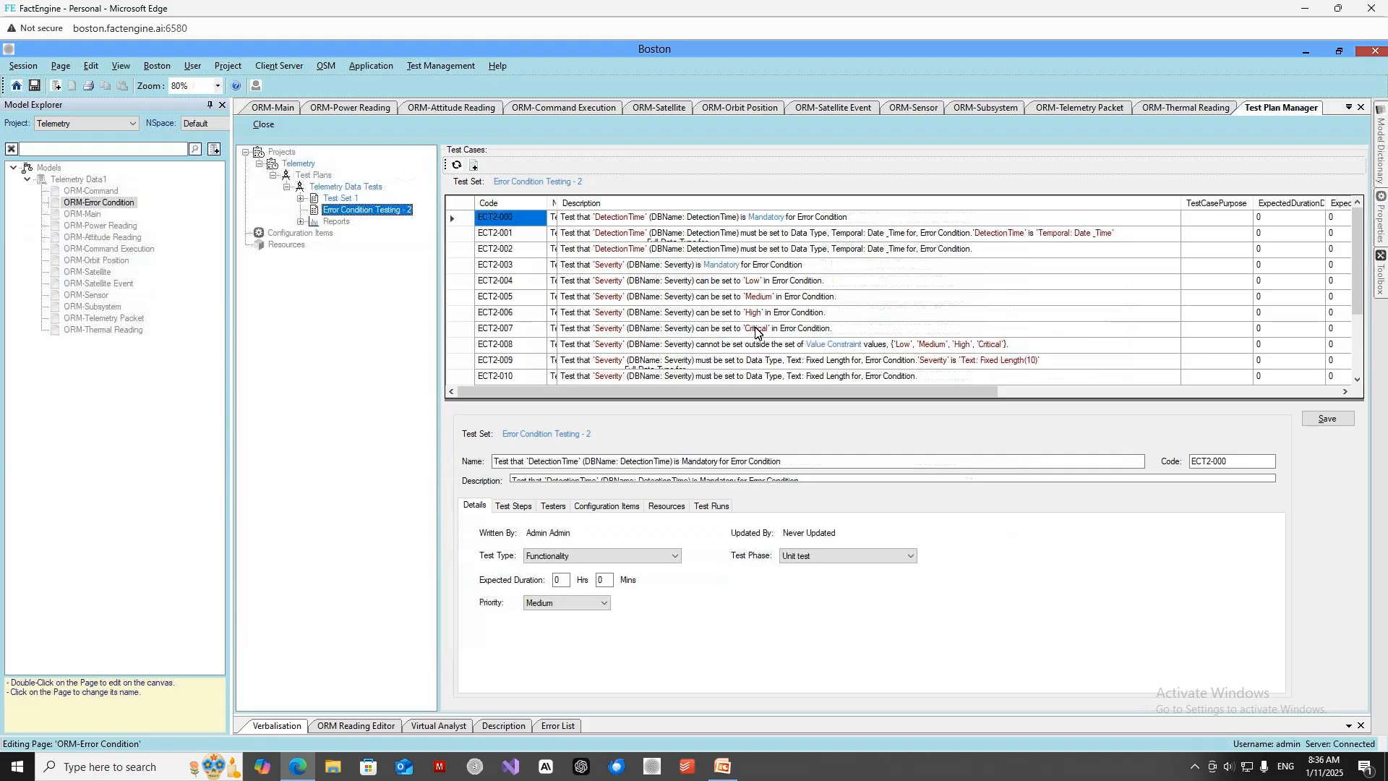
Shorten the test case list to enlarge the details area and show the test steps of test case ECT2-000.
{"action": "left_click_drag", "start_coordinate": [658, 388], "coordinate": [655, 276]}
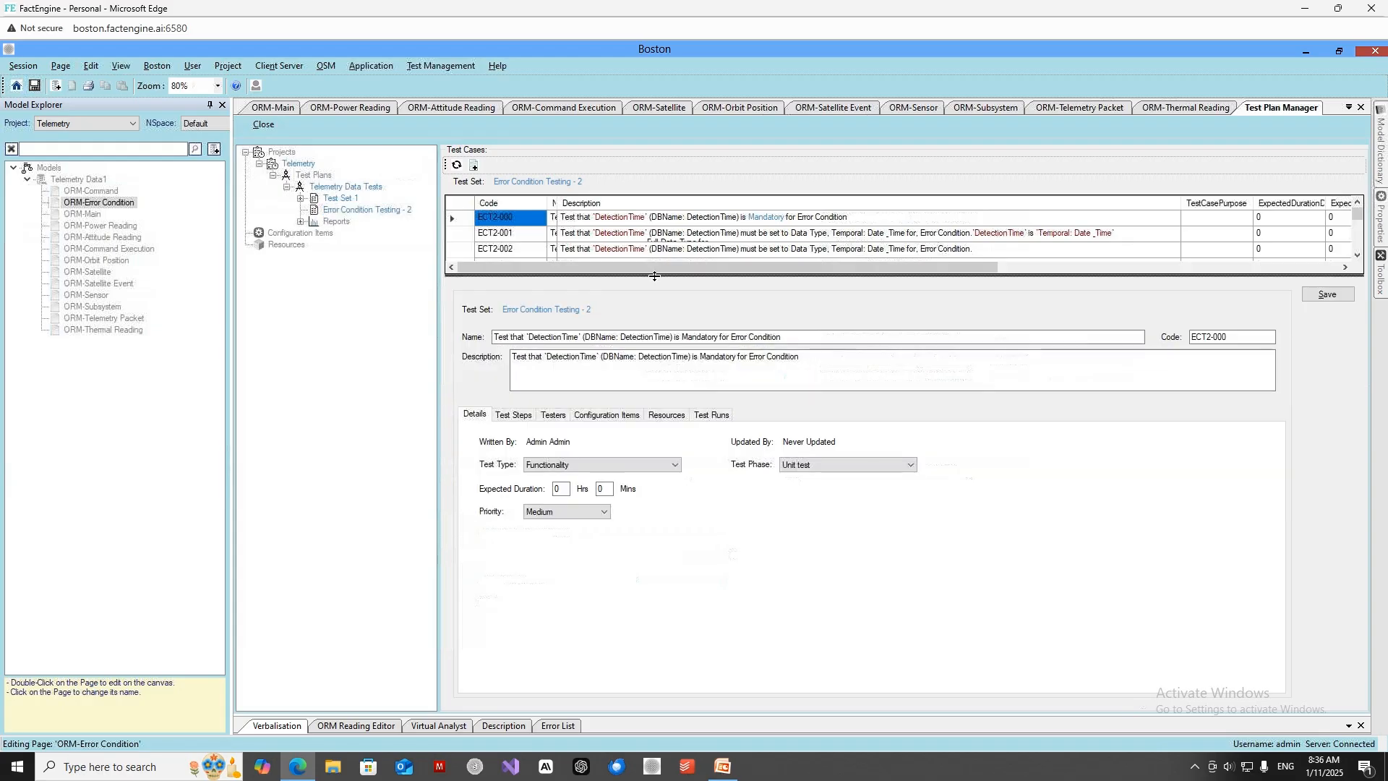
{"action": "left_click", "coordinate": [527, 417]}
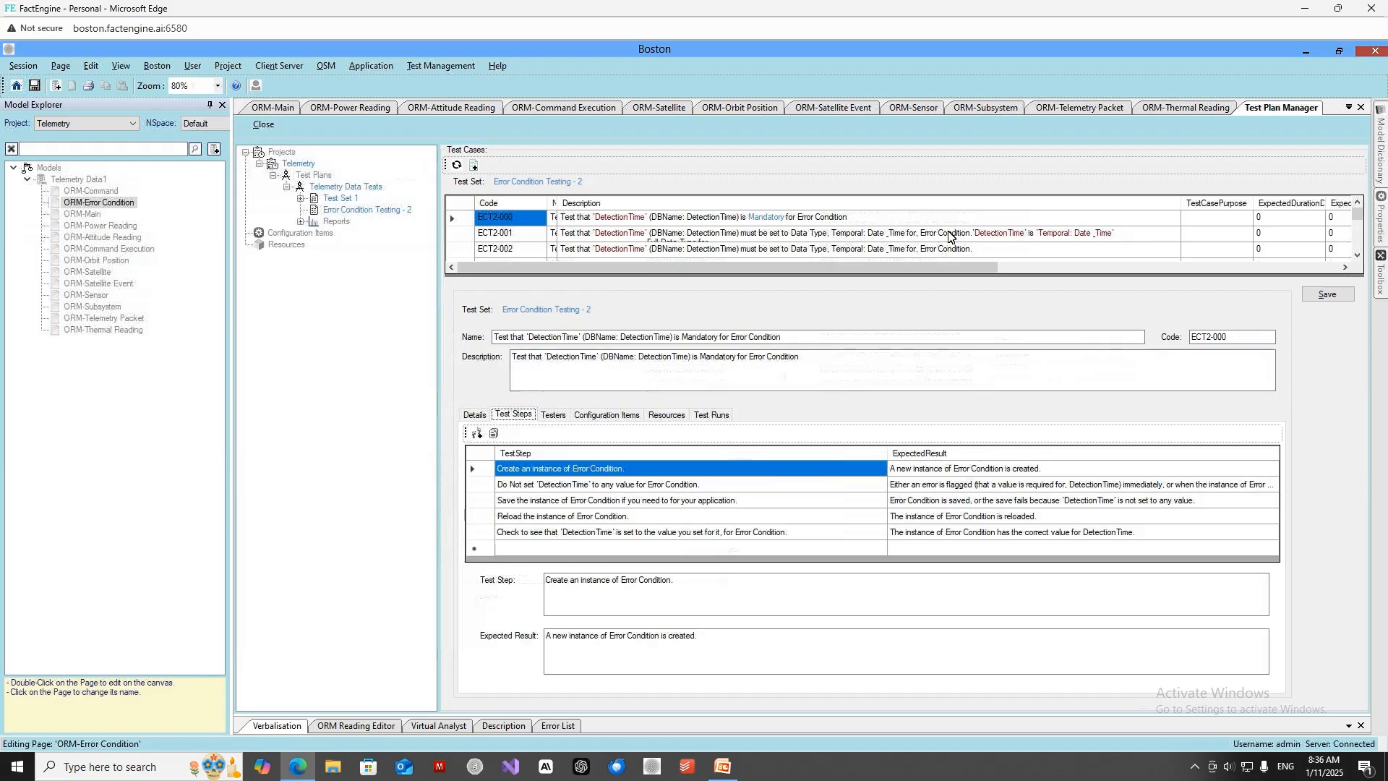
Show the test steps of test case ECT2-005, which covers setting Severity to Medium.
{"action": "left_click", "coordinate": [1357, 255]}
{"action": "left_click", "coordinate": [1357, 254]}
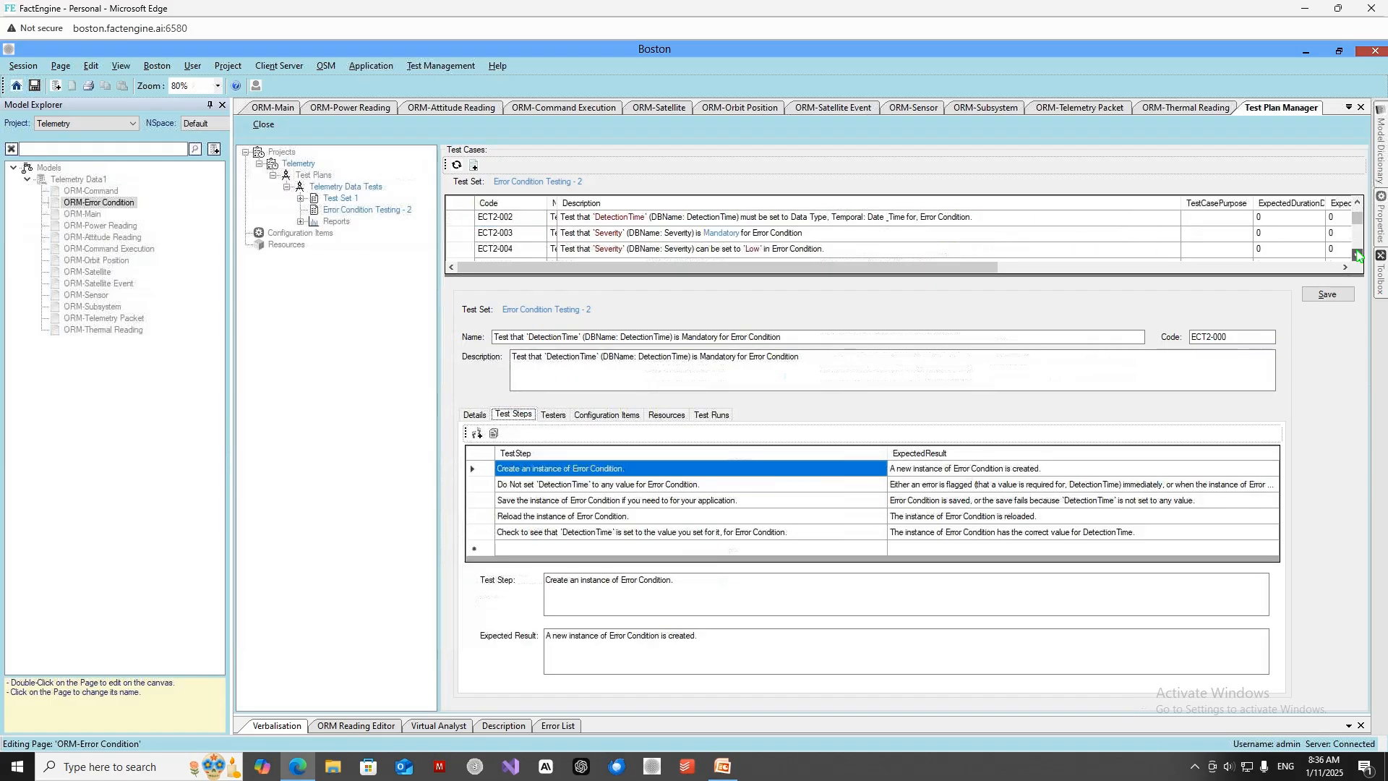
{"action": "left_click", "coordinate": [1357, 254]}
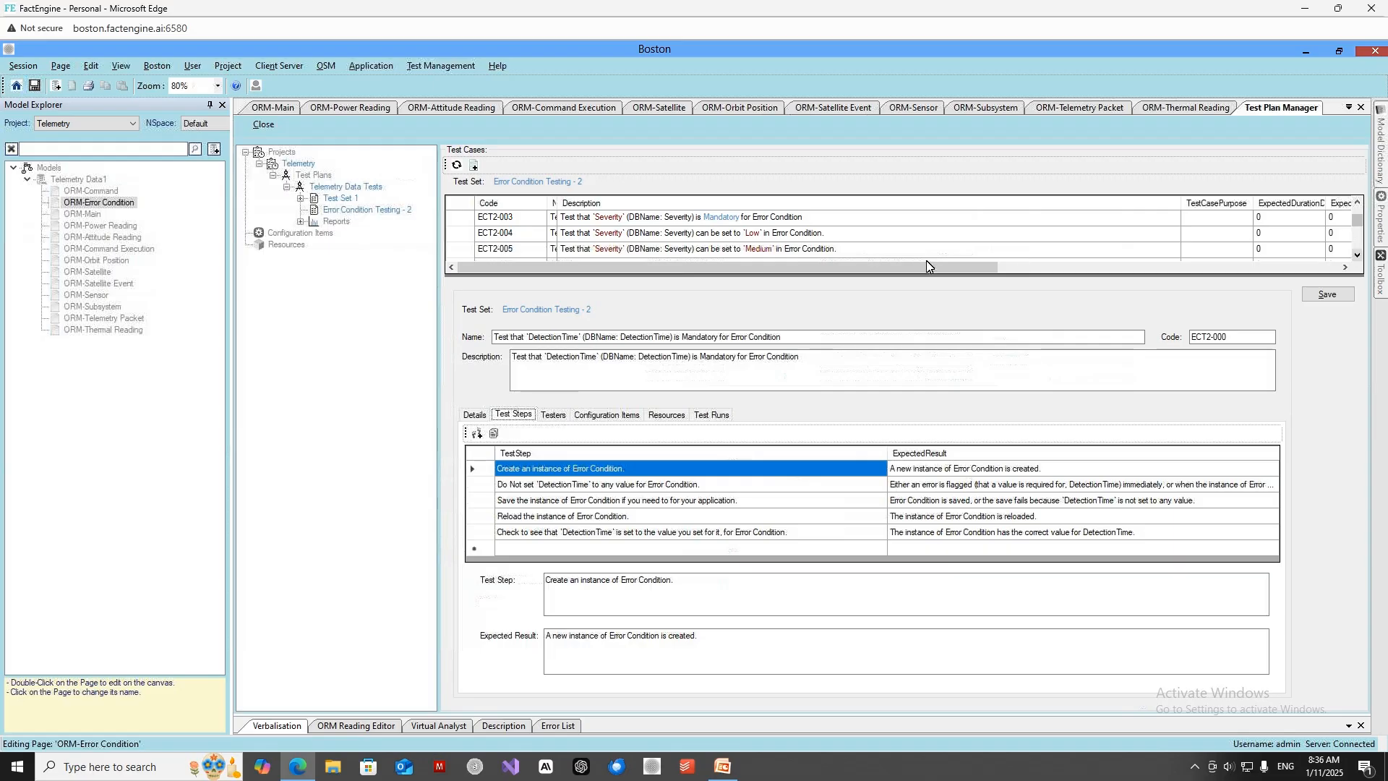
{"action": "left_click", "coordinate": [516, 250]}
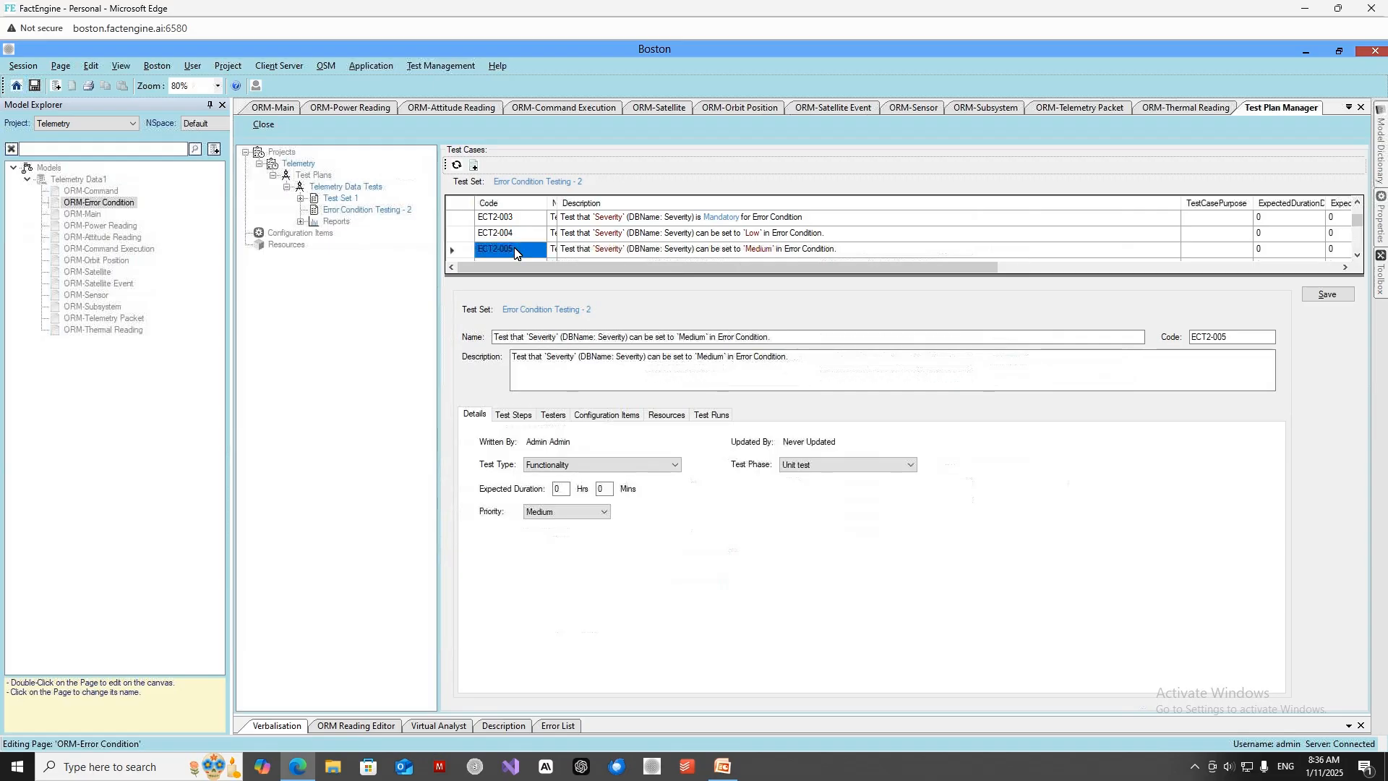
{"action": "left_click", "coordinate": [524, 417]}
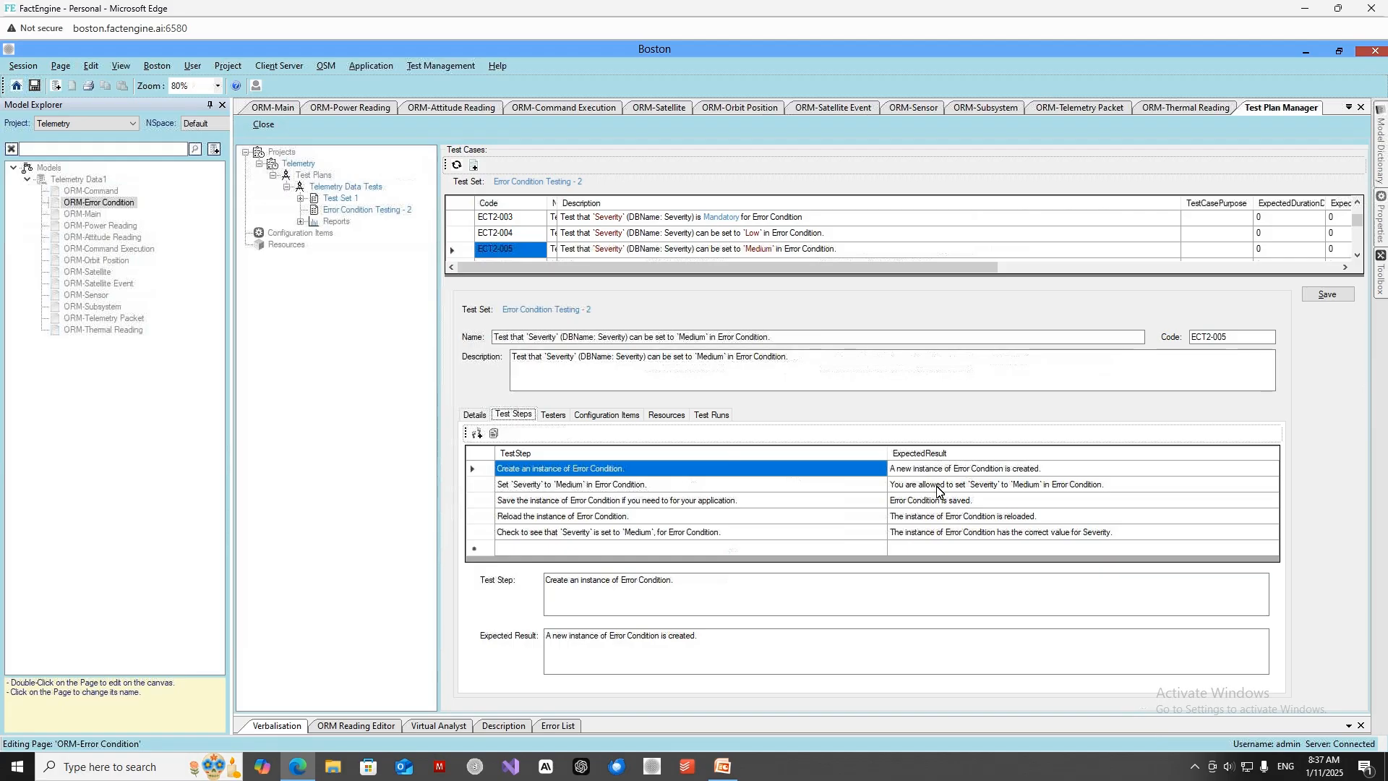
Show the test steps of test case ECT2-008, which covers Severity values outside the Value Constraint.
{"action": "left_click", "coordinate": [1358, 255]}
{"action": "left_click", "coordinate": [1358, 255]}
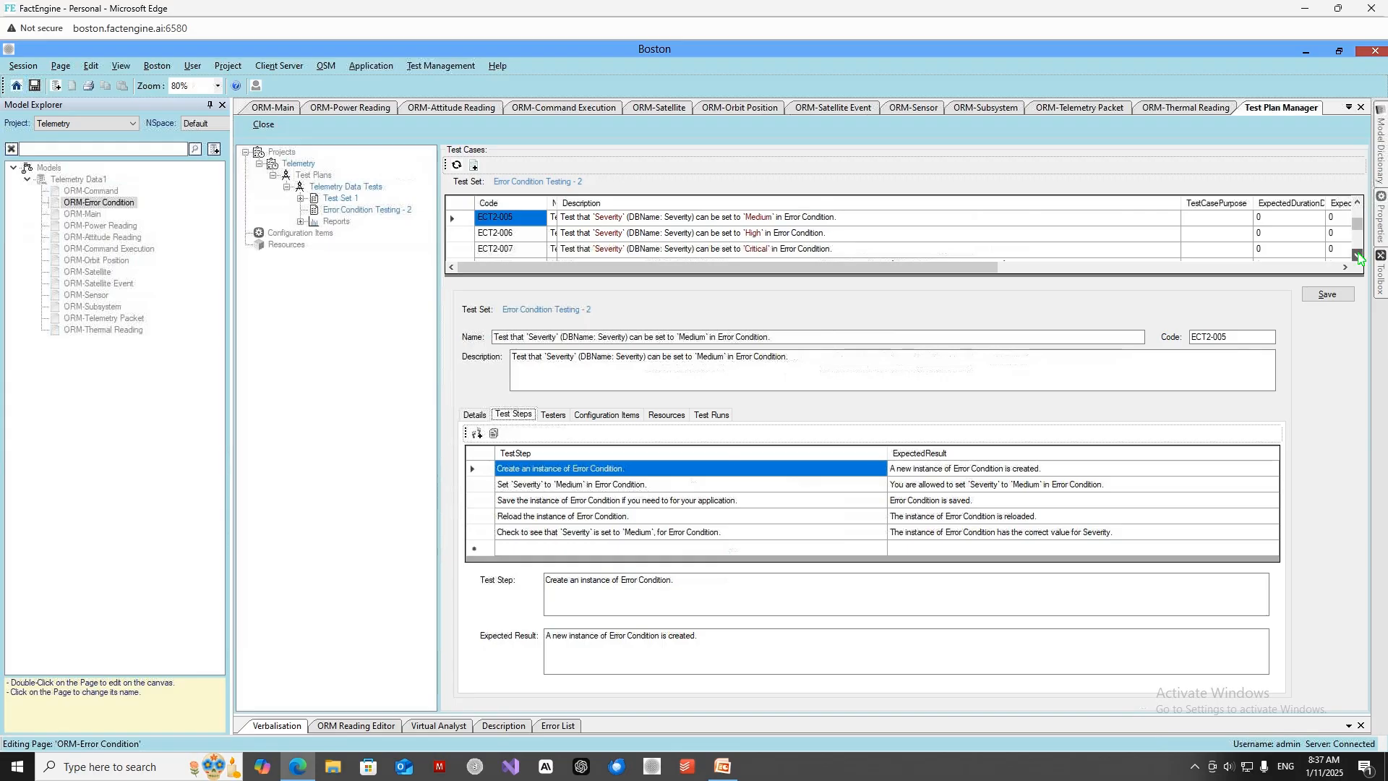
{"action": "left_click", "coordinate": [1358, 256]}
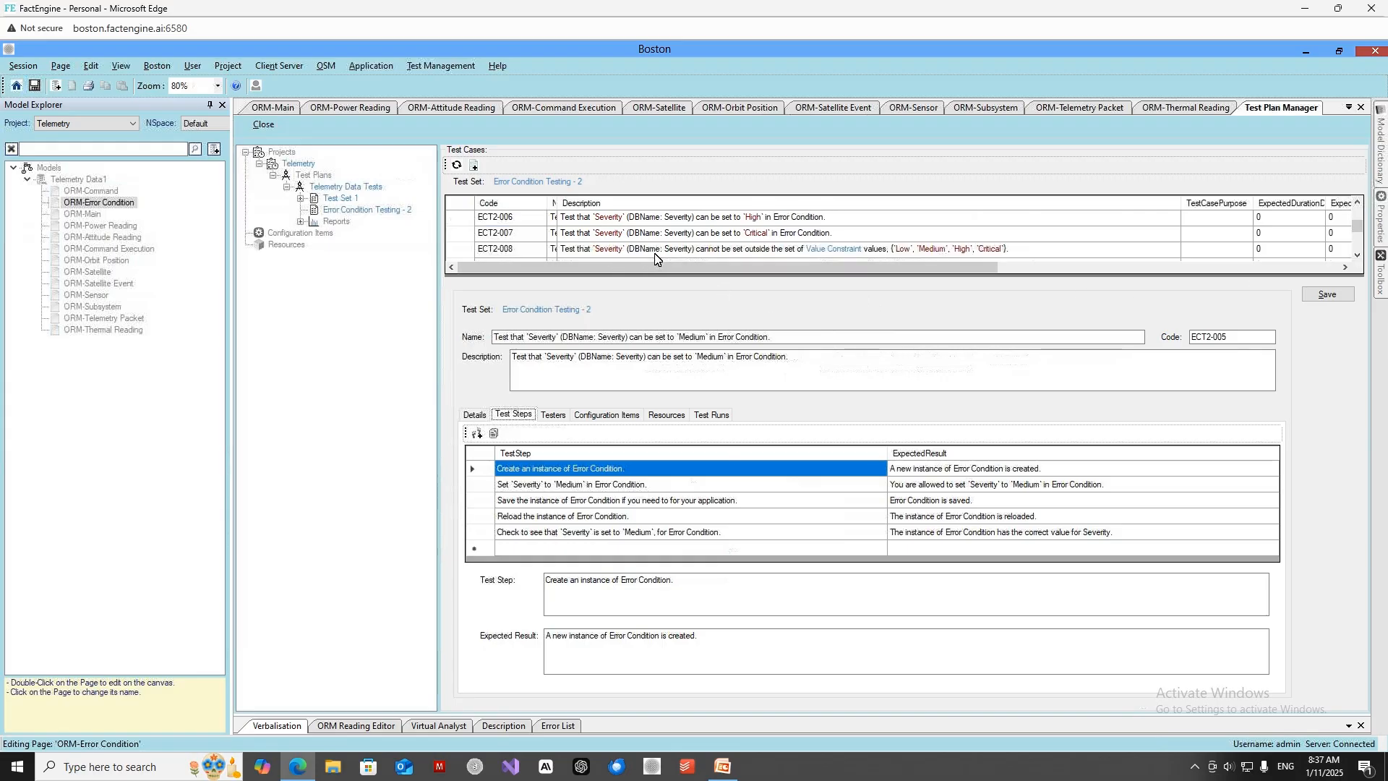
{"action": "left_click", "coordinate": [509, 251]}
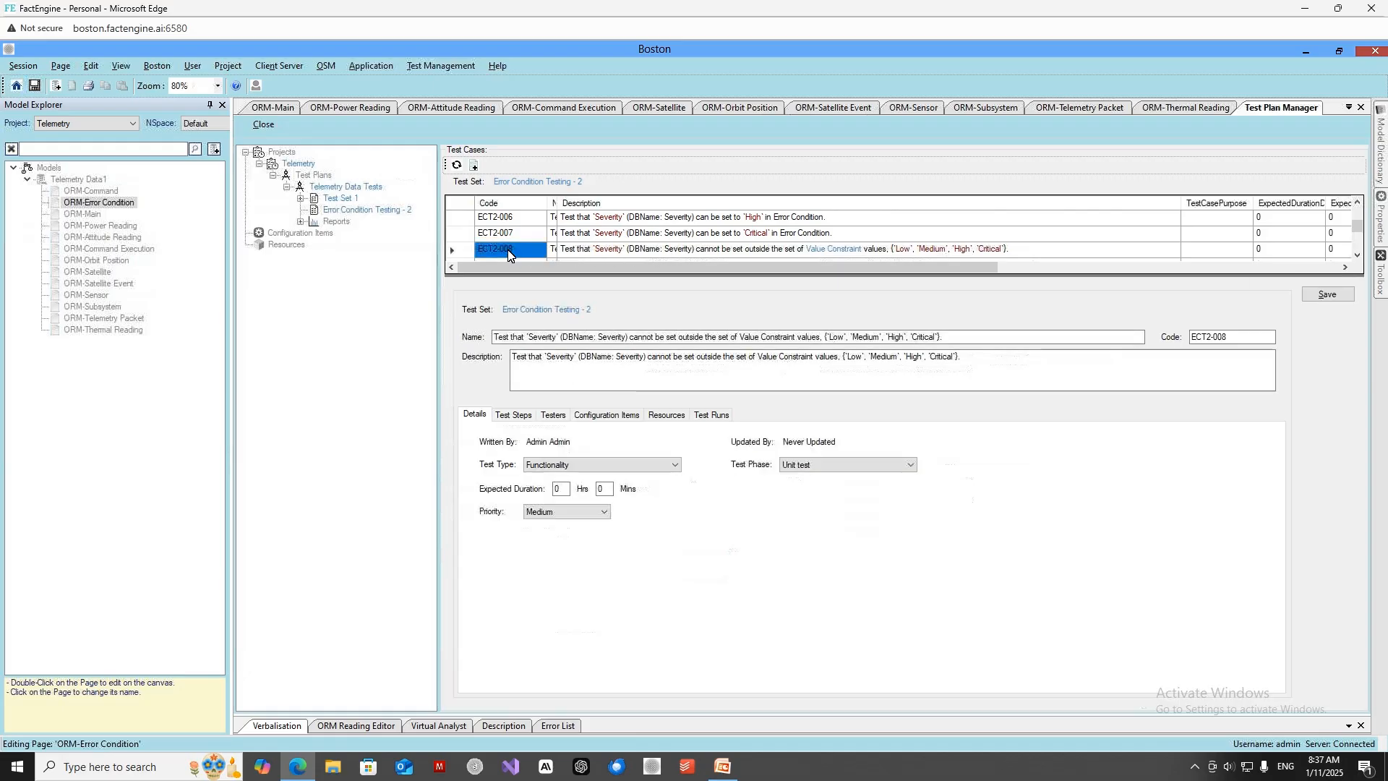
{"action": "left_click", "coordinate": [517, 416]}
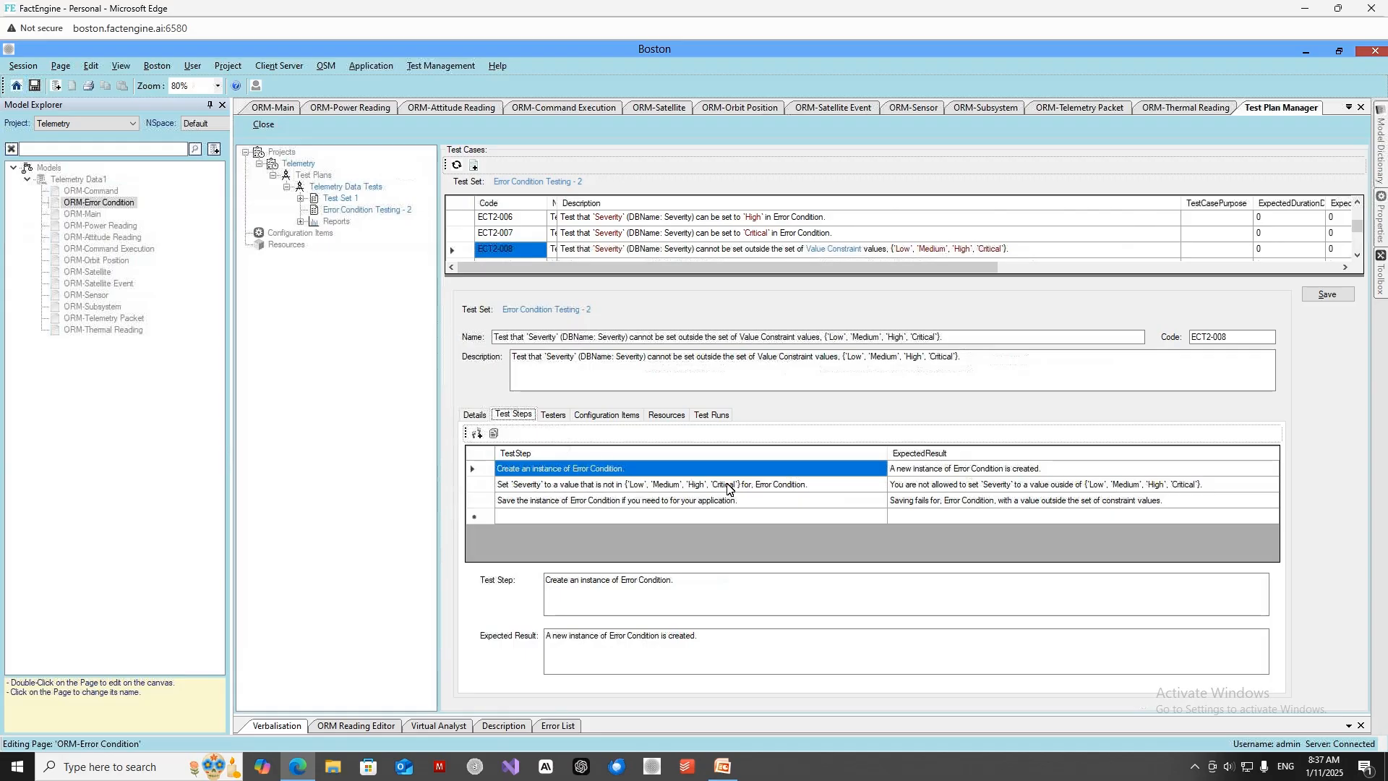
Open test case ECT2-008 for editing and show its test steps in the editor.
{"action": "right_click", "coordinate": [527, 251]}
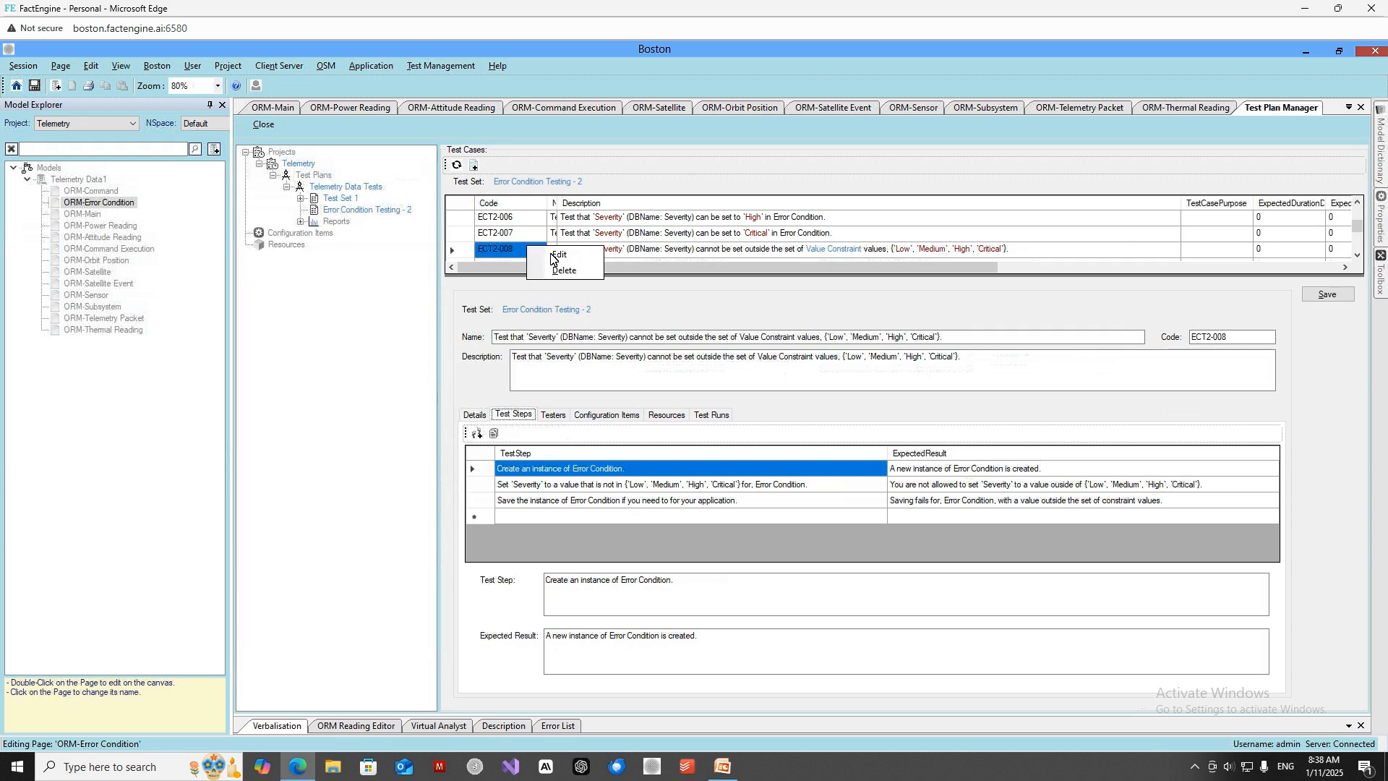
{"action": "left_click", "coordinate": [558, 255]}
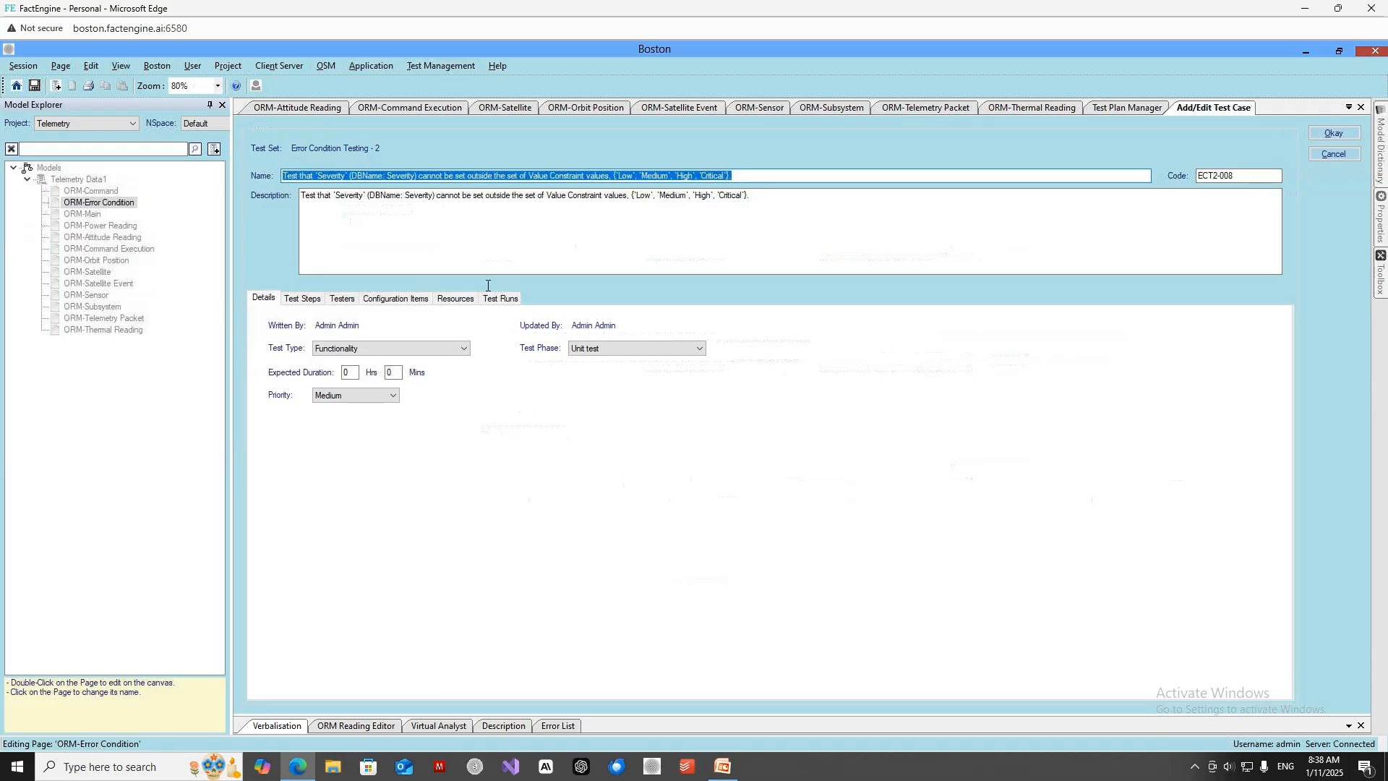
{"action": "left_click", "coordinate": [594, 235]}
{"action": "left_click", "coordinate": [313, 303]}
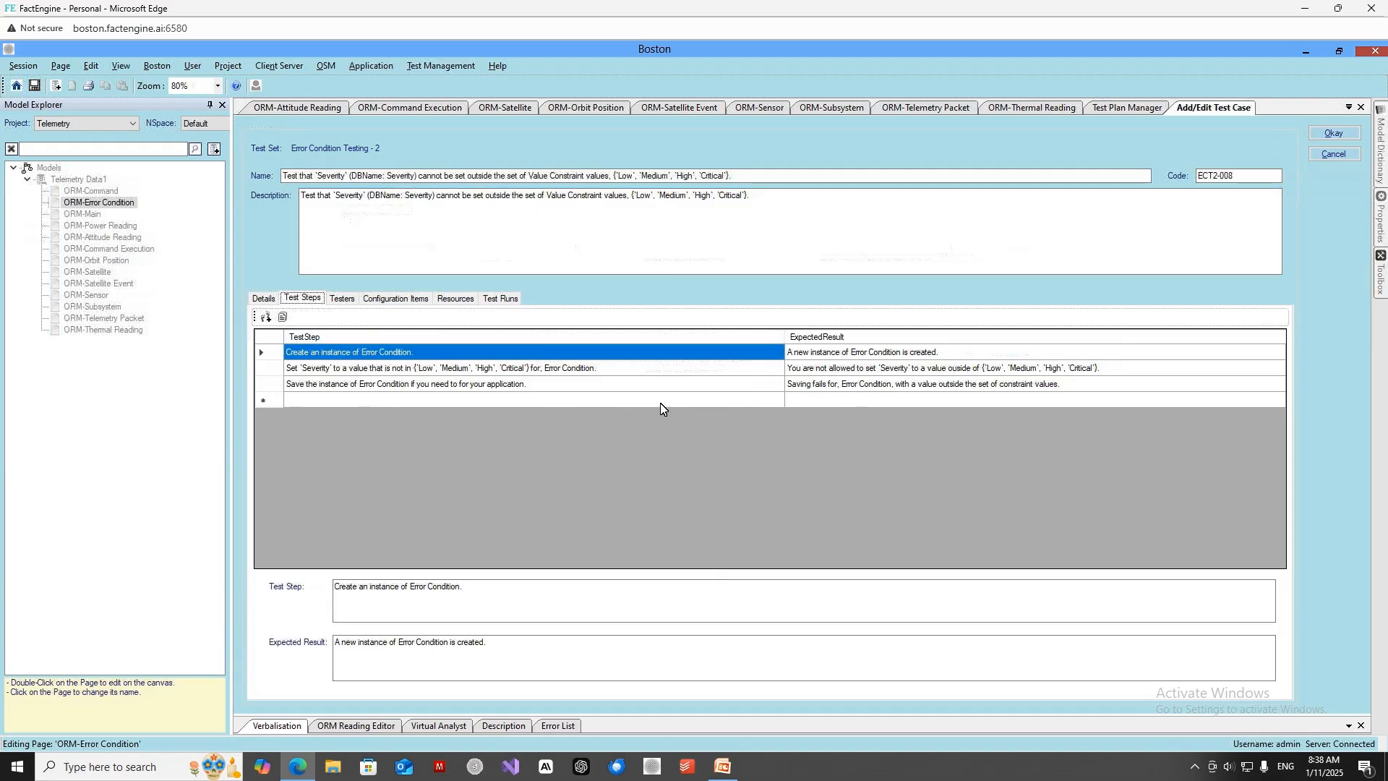
Return to the Test Plan Manager and export the Error Condition Testing - 2 test set as XML.
{"action": "left_click", "coordinate": [1098, 111]}
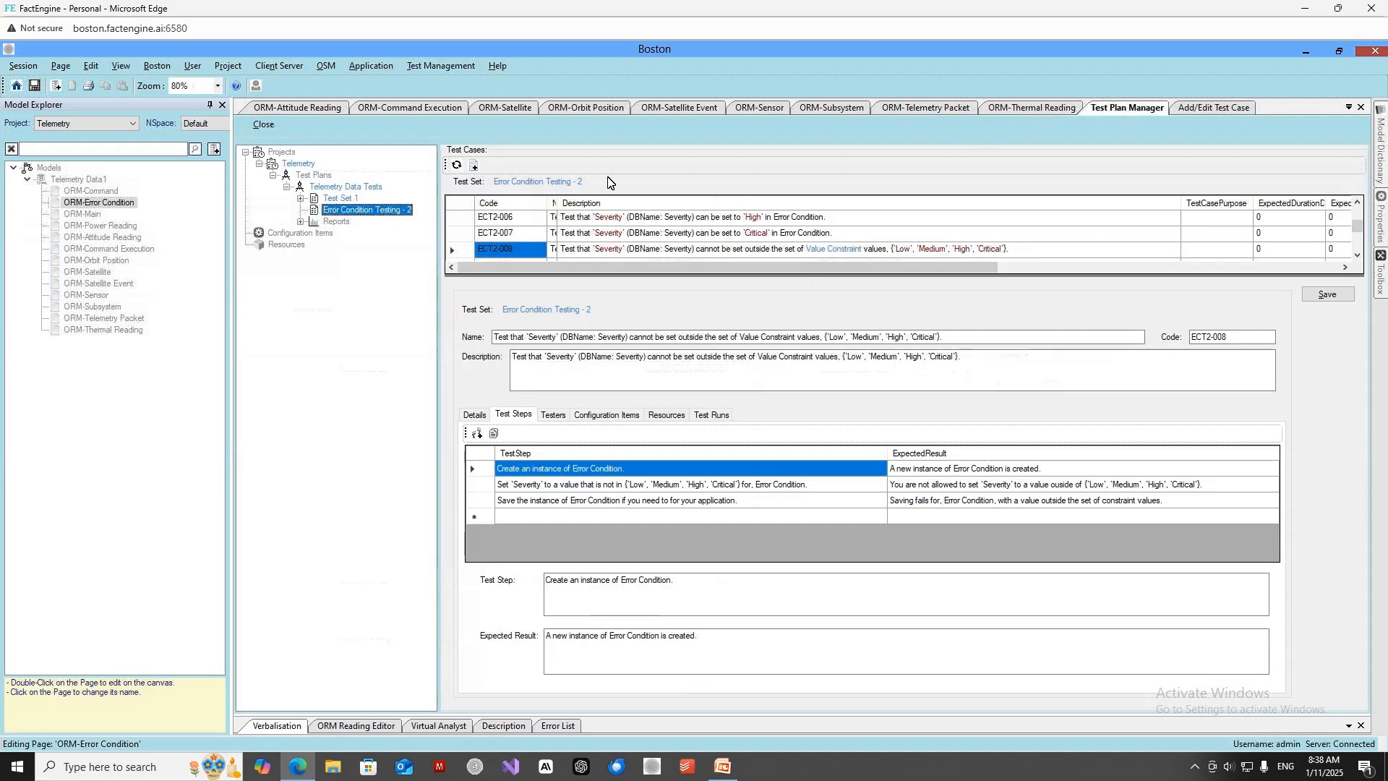
{"action": "right_click", "coordinate": [342, 214]}
{"action": "mouse_move", "coordinate": [374, 278]}
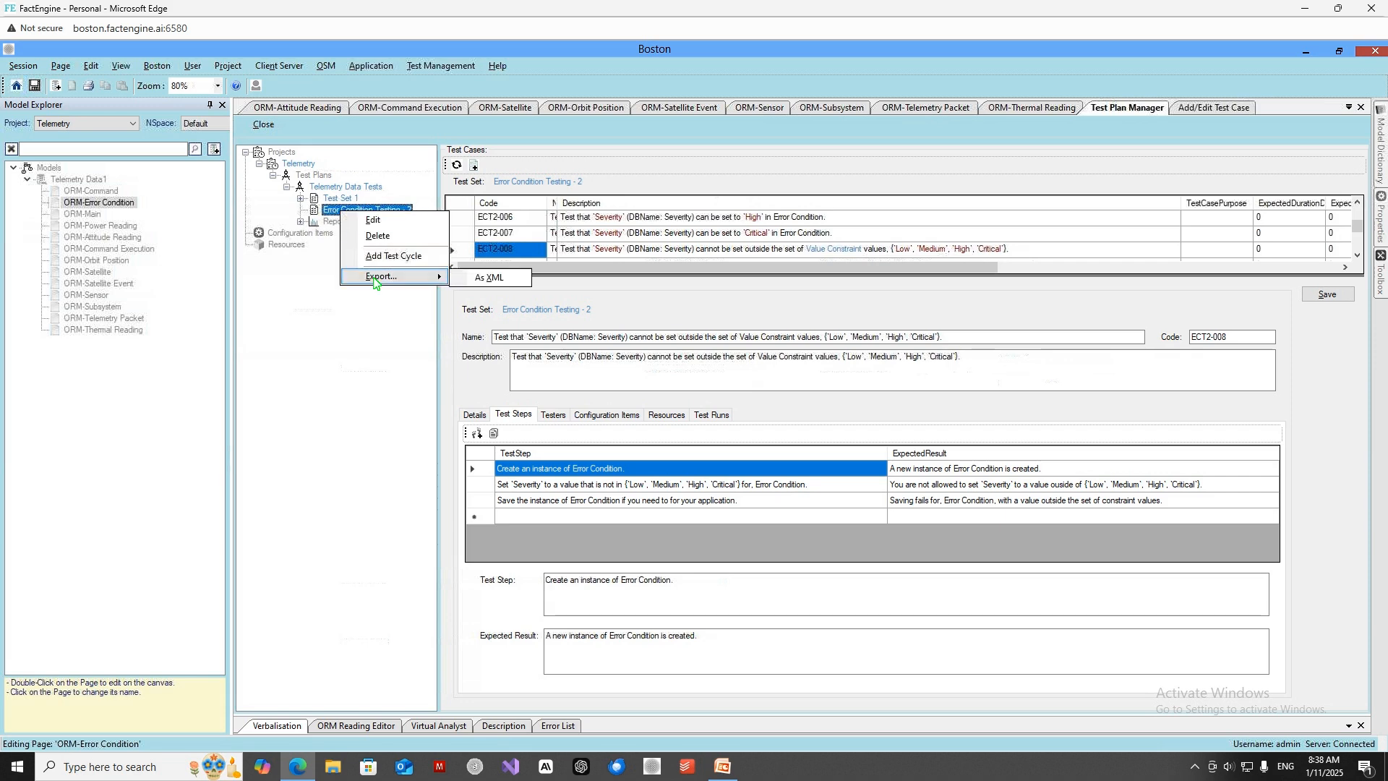
{"action": "left_click", "coordinate": [516, 283]}
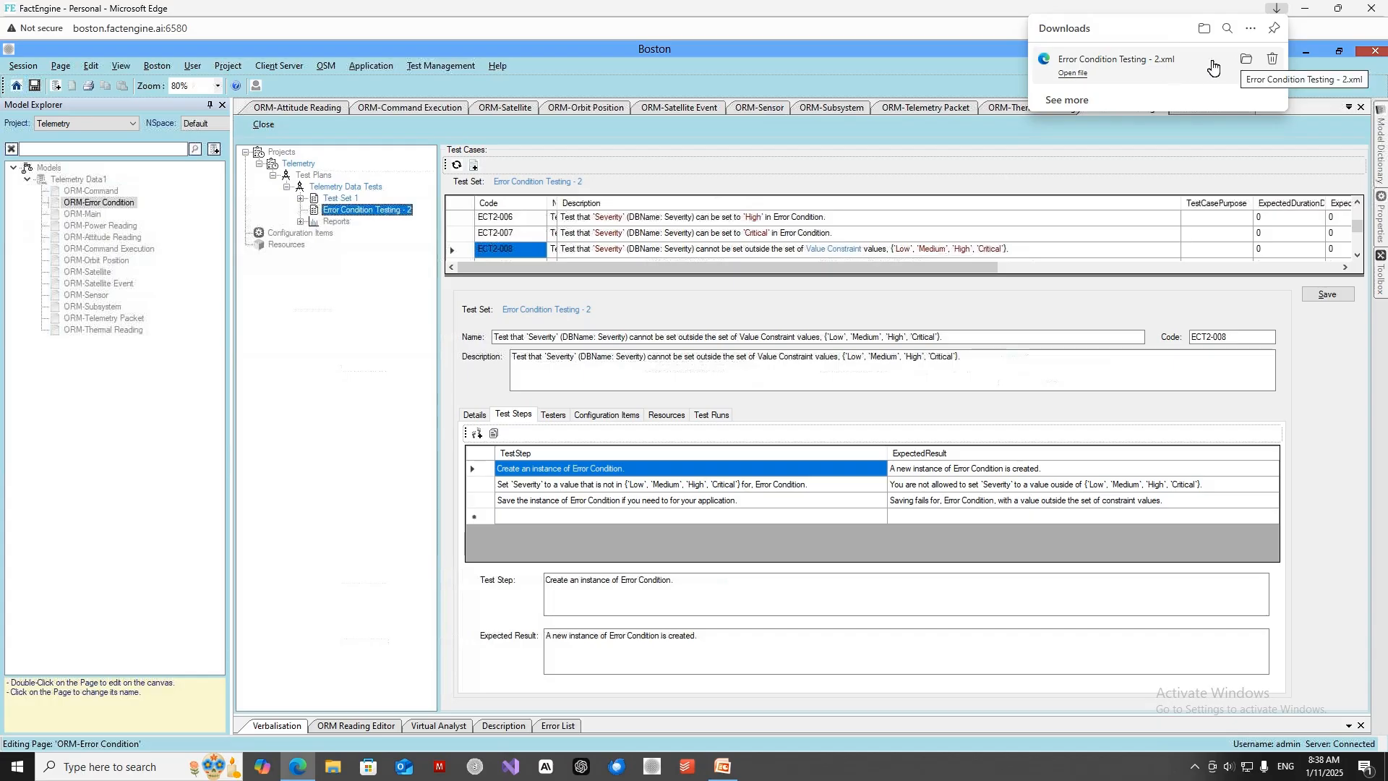
Open the downloaded Error Condition Testing - 2.xml, read through its test cases and test steps, and close it.
{"action": "left_click", "coordinate": [1073, 73]}
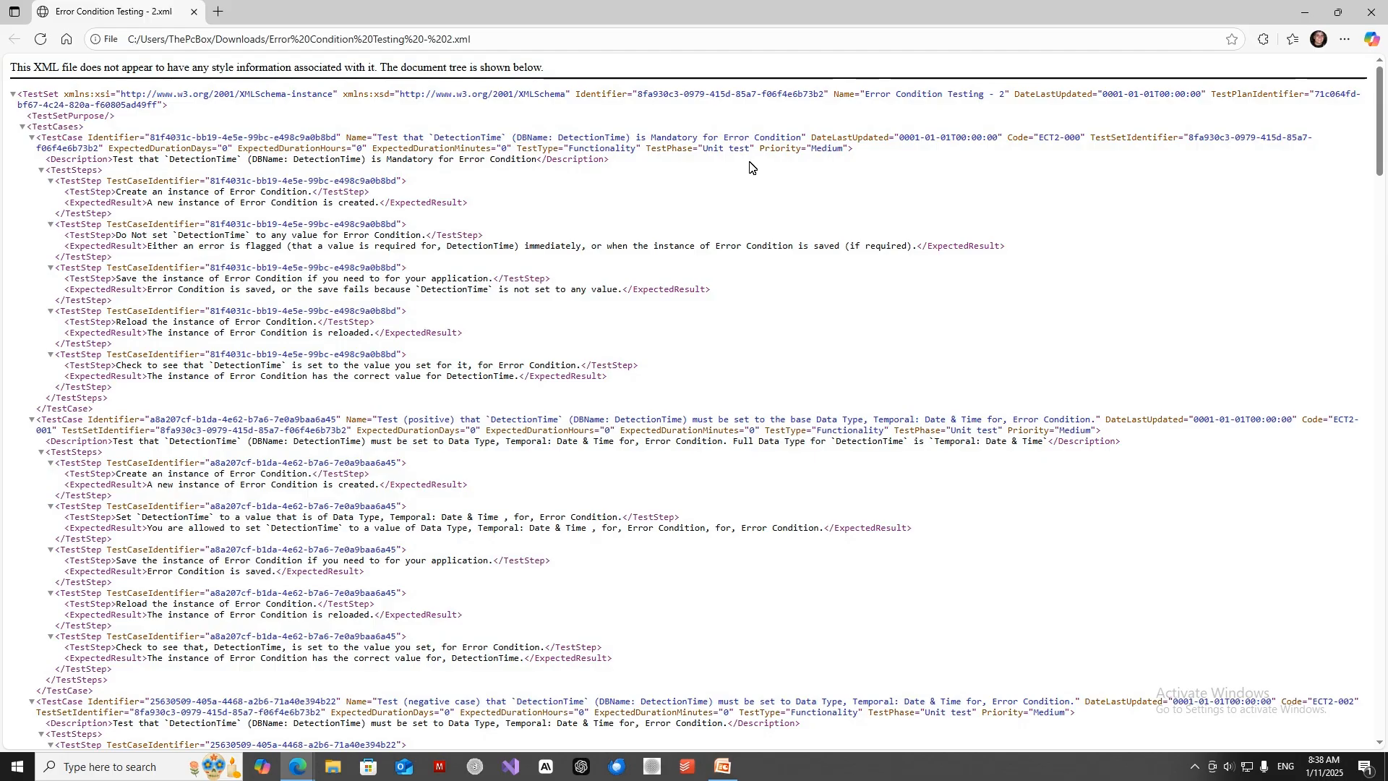
{"action": "scroll", "coordinate": [682, 185], "scroll_direction": "down", "scroll_amount": 15}
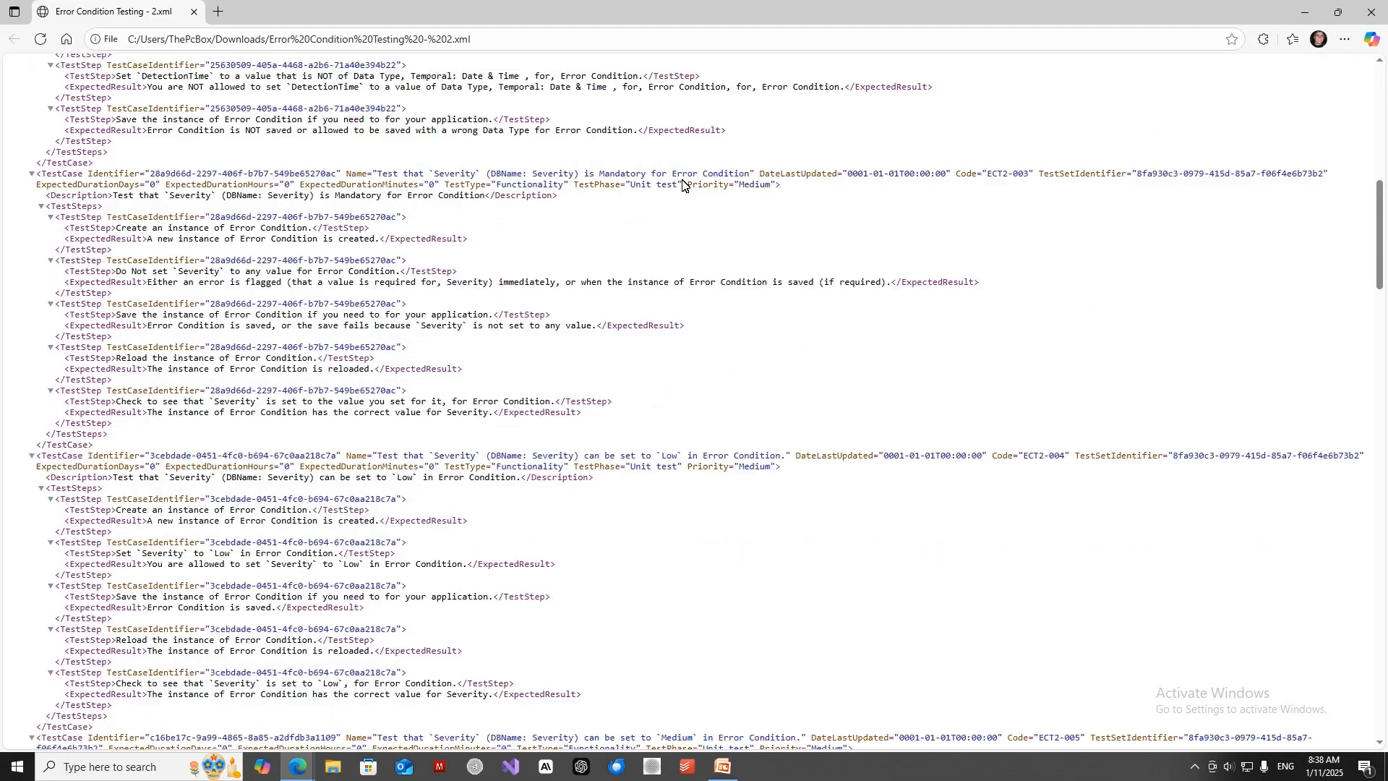
{"action": "scroll", "coordinate": [682, 185], "scroll_direction": "down", "scroll_amount": 15}
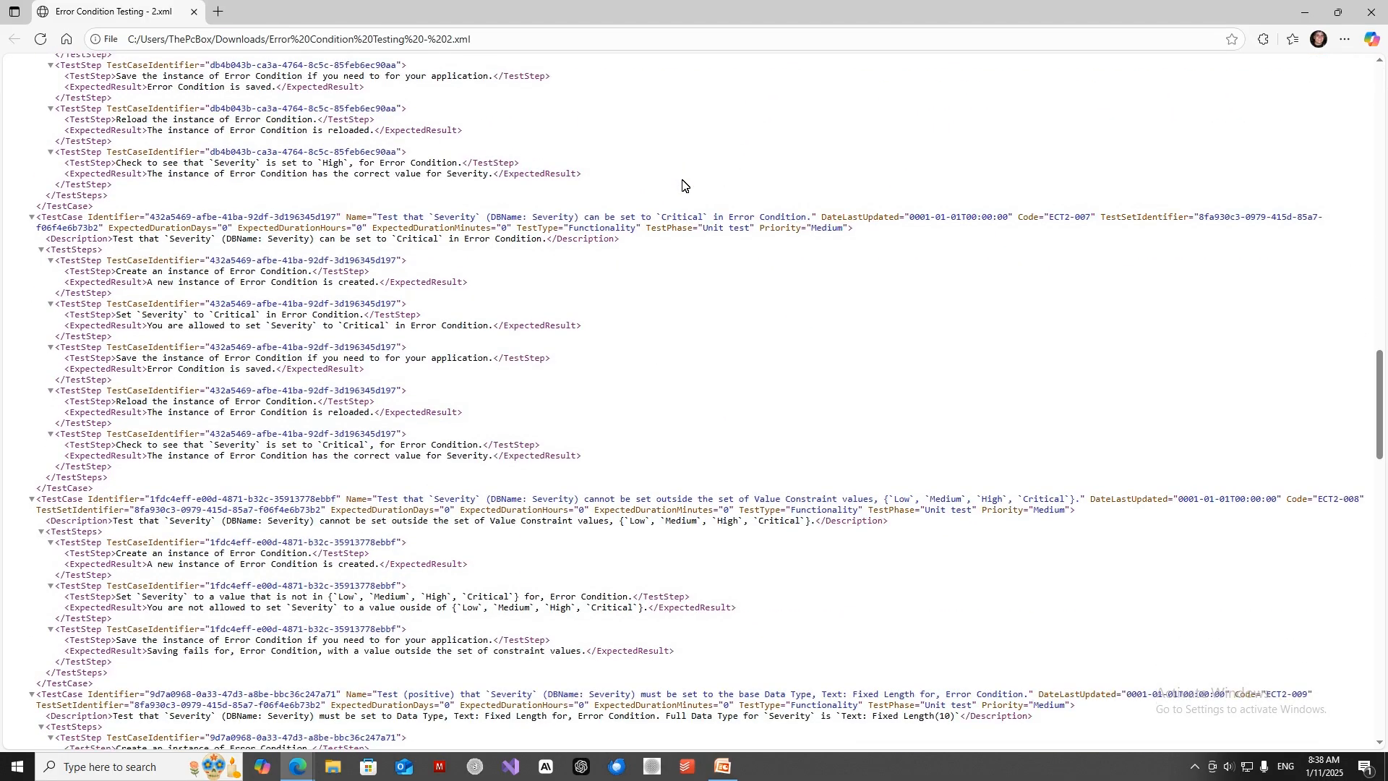
{"action": "scroll", "coordinate": [682, 185], "scroll_direction": "down", "scroll_amount": 15}
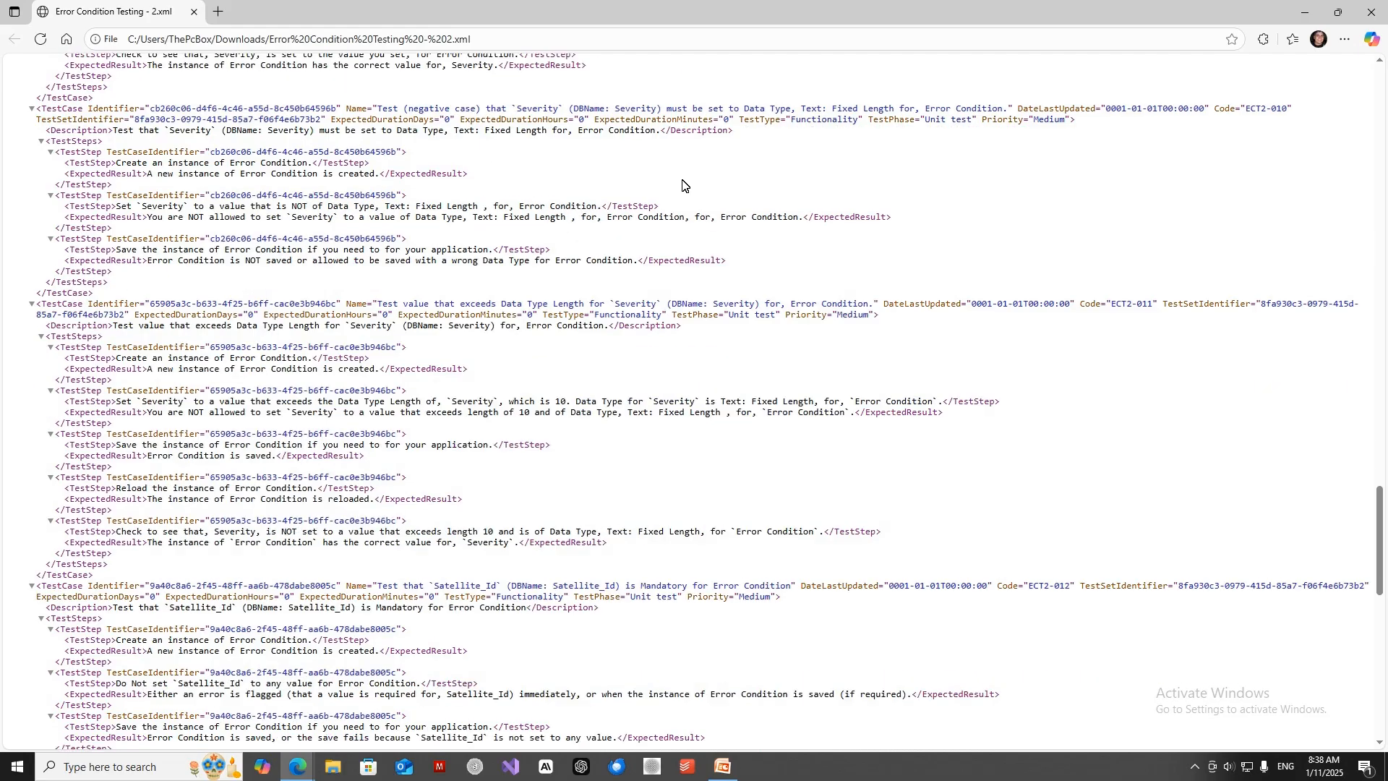
{"action": "scroll", "coordinate": [682, 185], "scroll_direction": "down", "scroll_amount": 8}
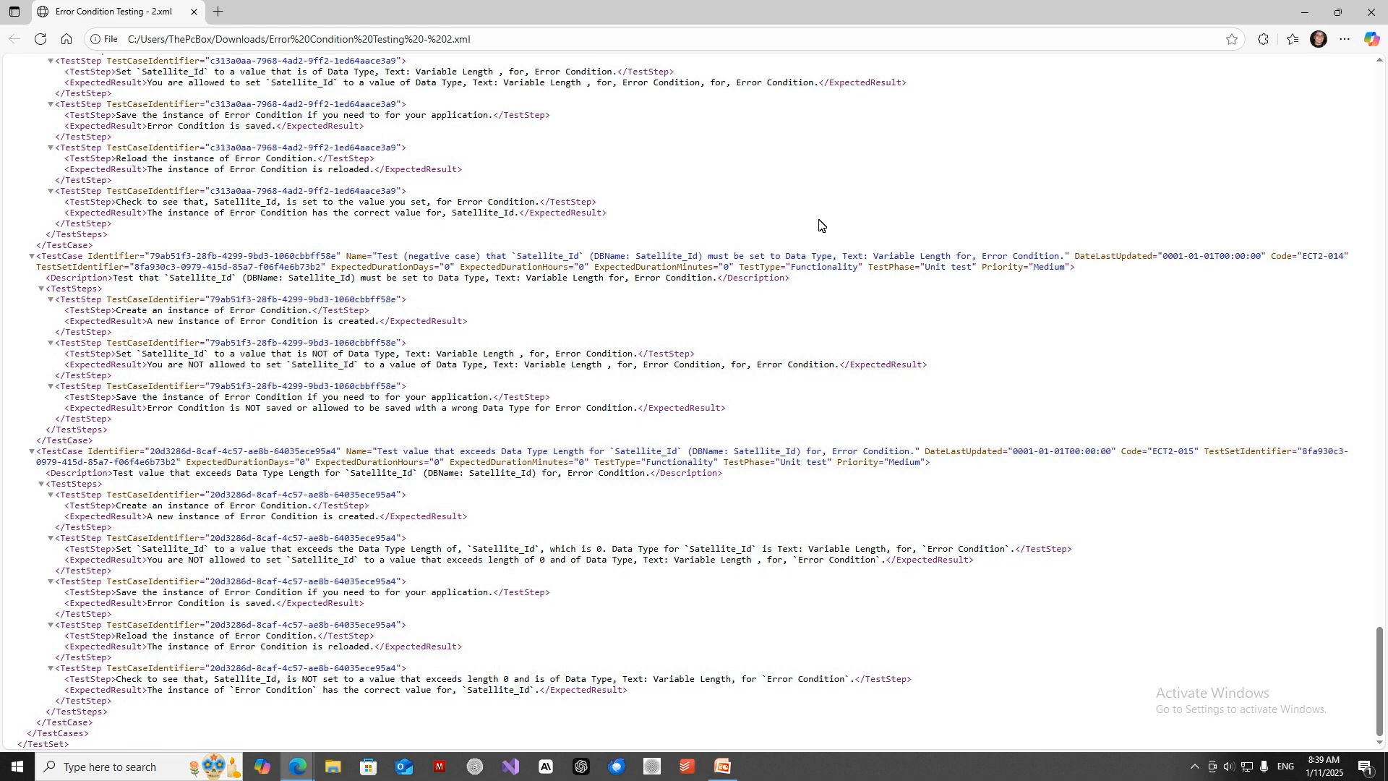
{"action": "left_click", "coordinate": [1380, 78]}
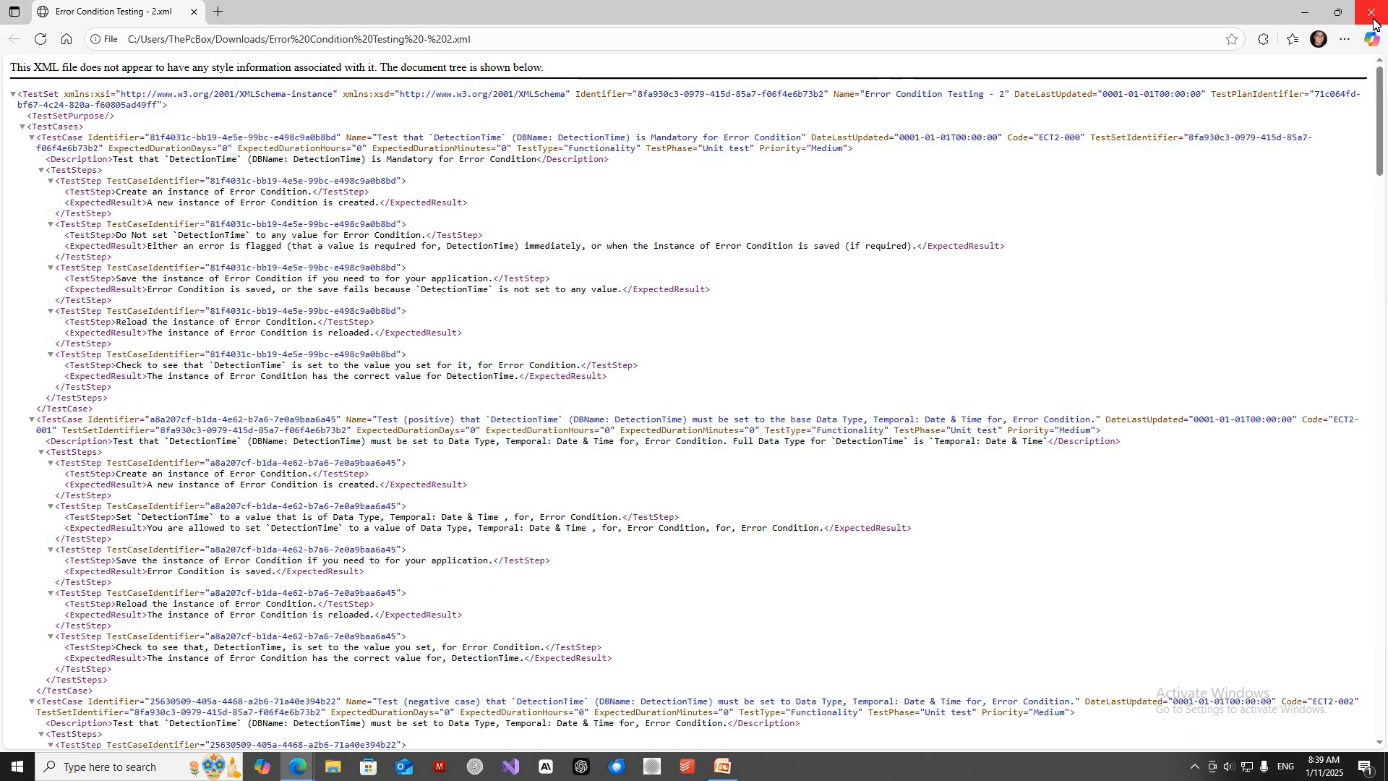
{"action": "left_click", "coordinate": [1374, 22]}
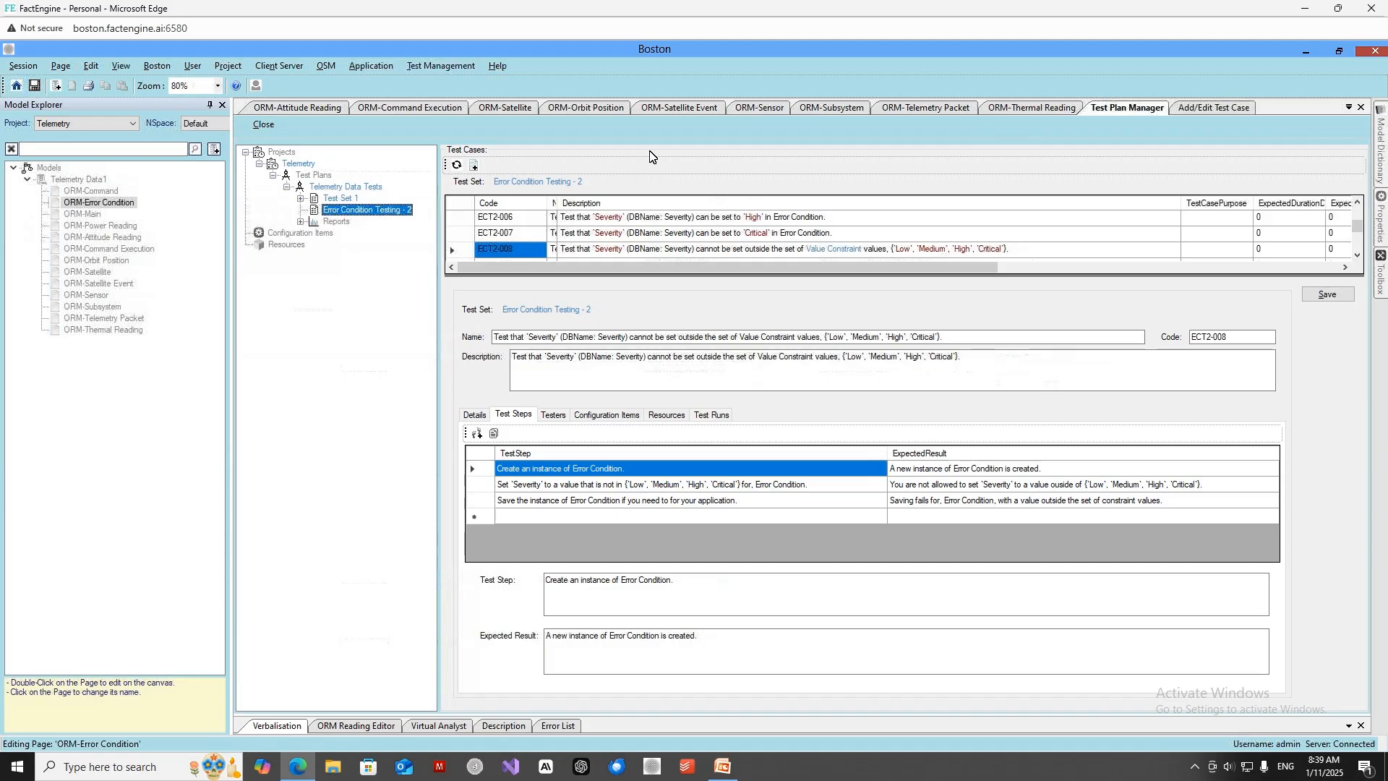
Add a test cycle to the Error Condition Testing - 2 test set.
{"action": "right_click", "coordinate": [363, 212]}
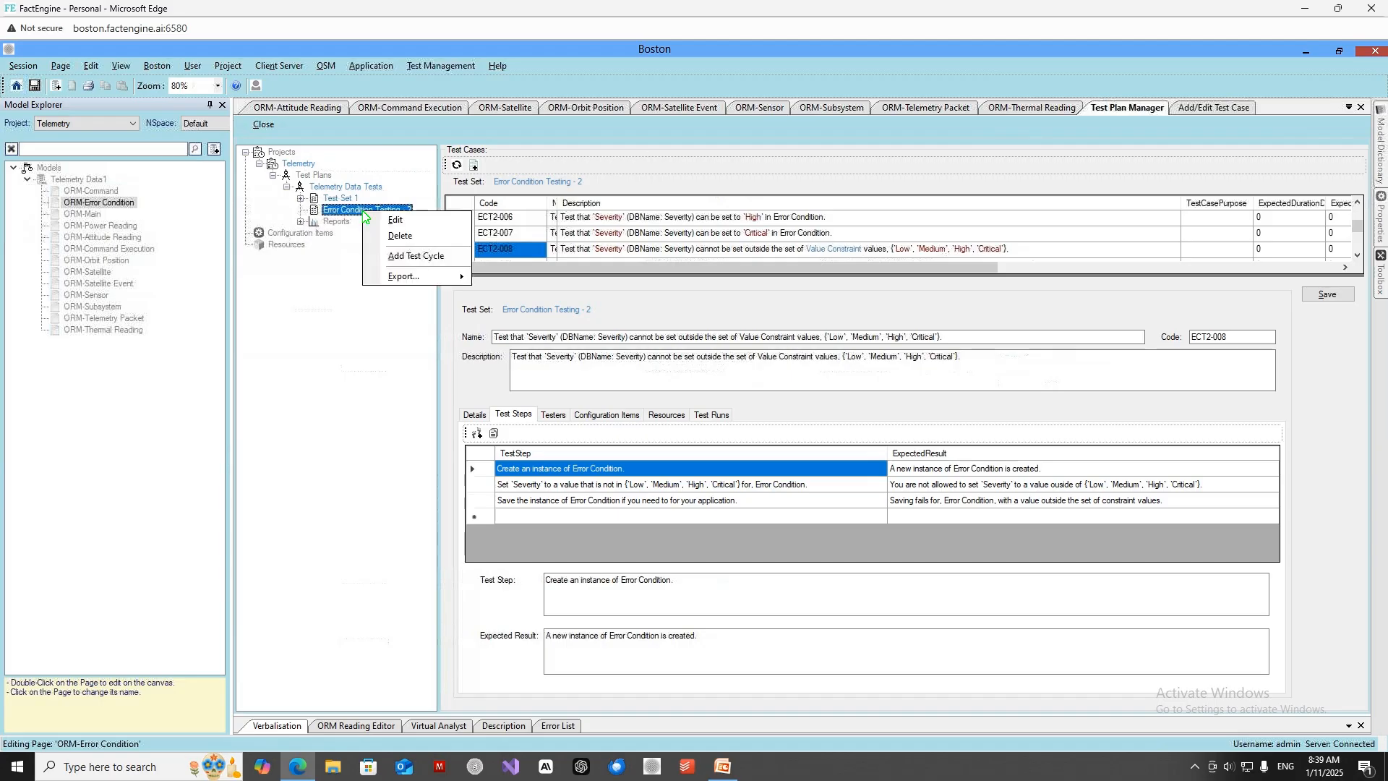
{"action": "left_click", "coordinate": [392, 256]}
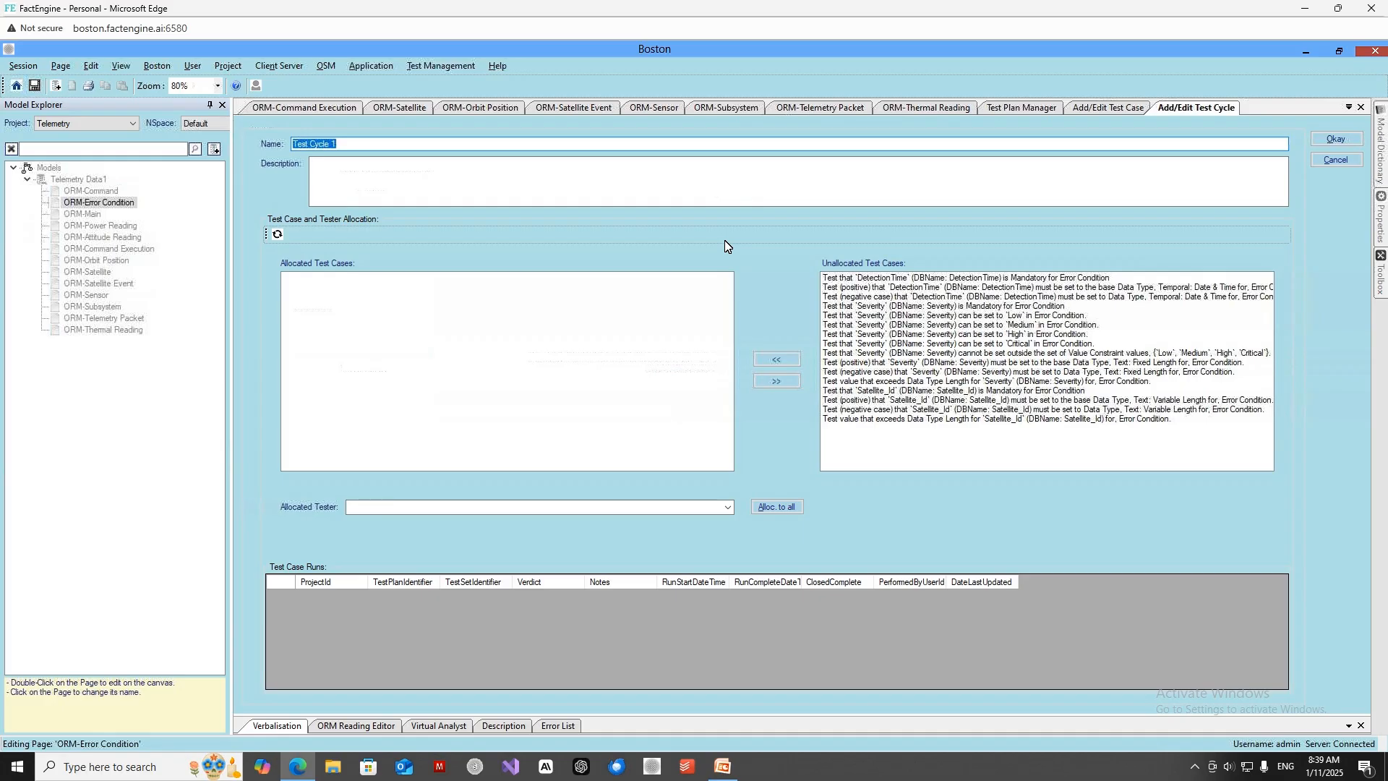
Try to select the whole range of unallocated test cases, from the first to the last.
{"action": "left_click", "coordinate": [888, 279]}
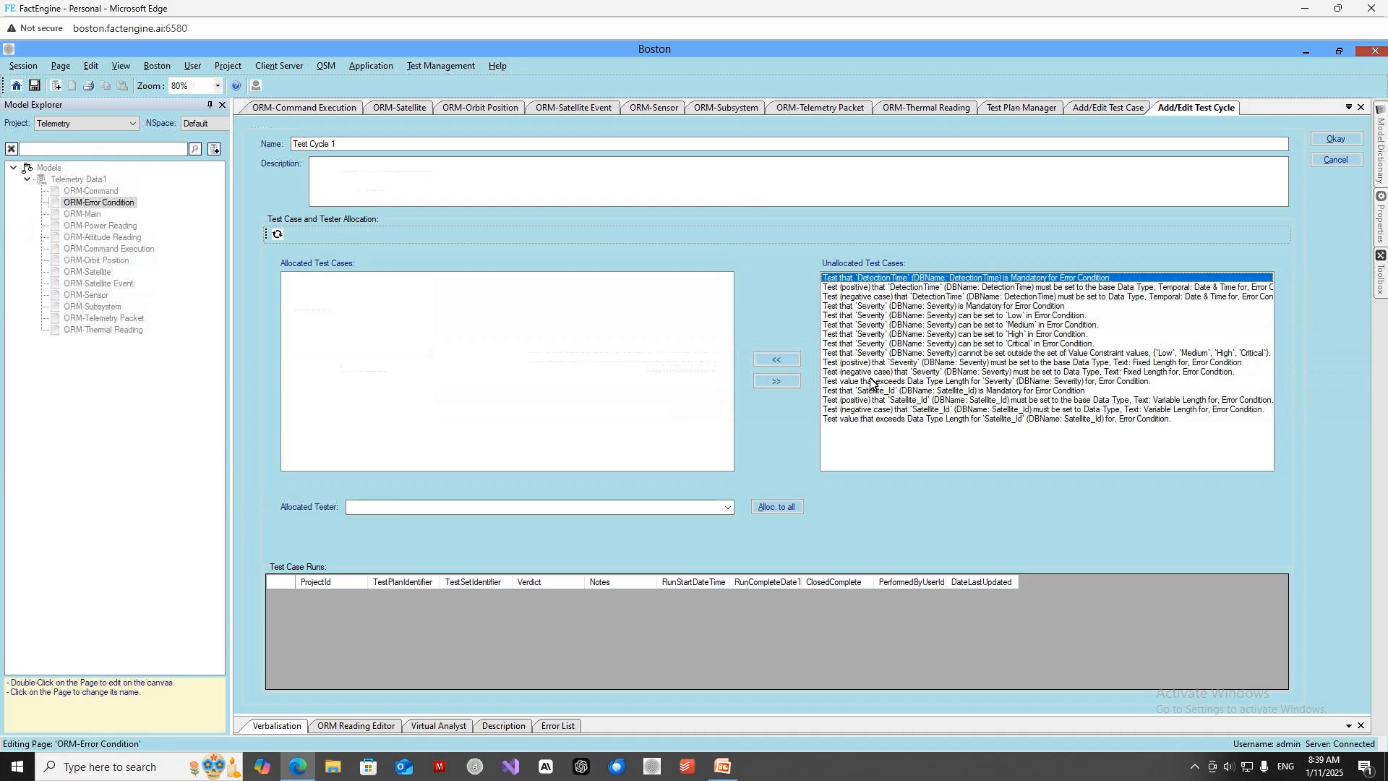
{"action": "left_click", "coordinate": [861, 419]}
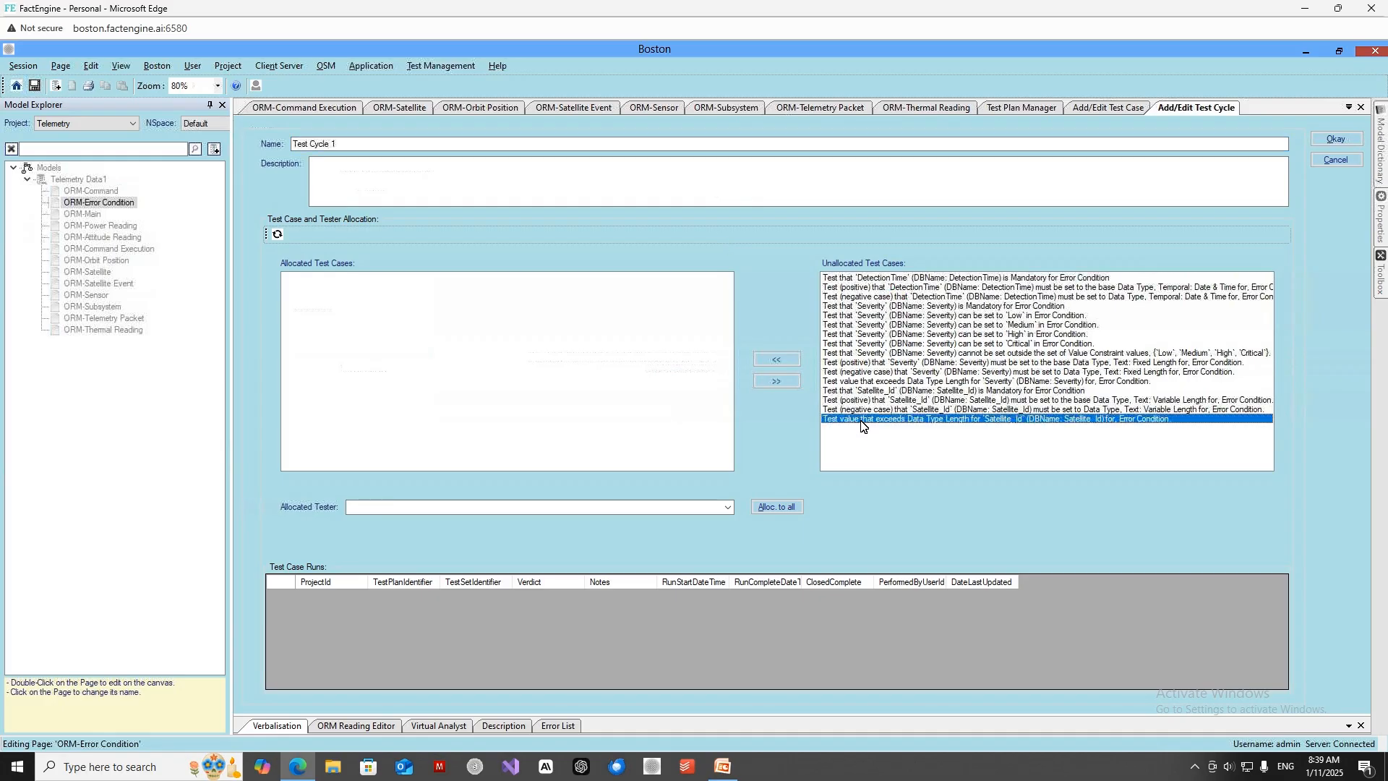
{"action": "left_click", "coordinate": [872, 281]}
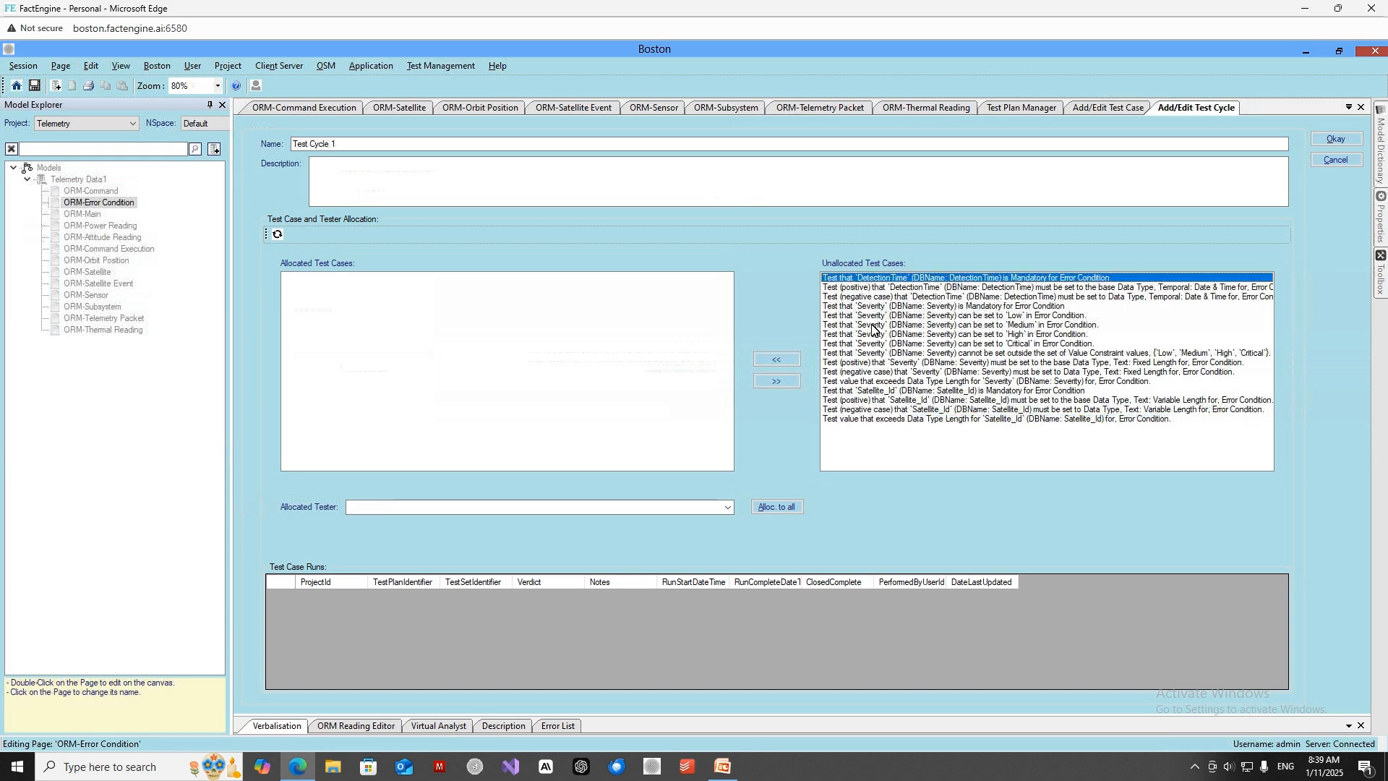
{"action": "left_click", "coordinate": [862, 420]}
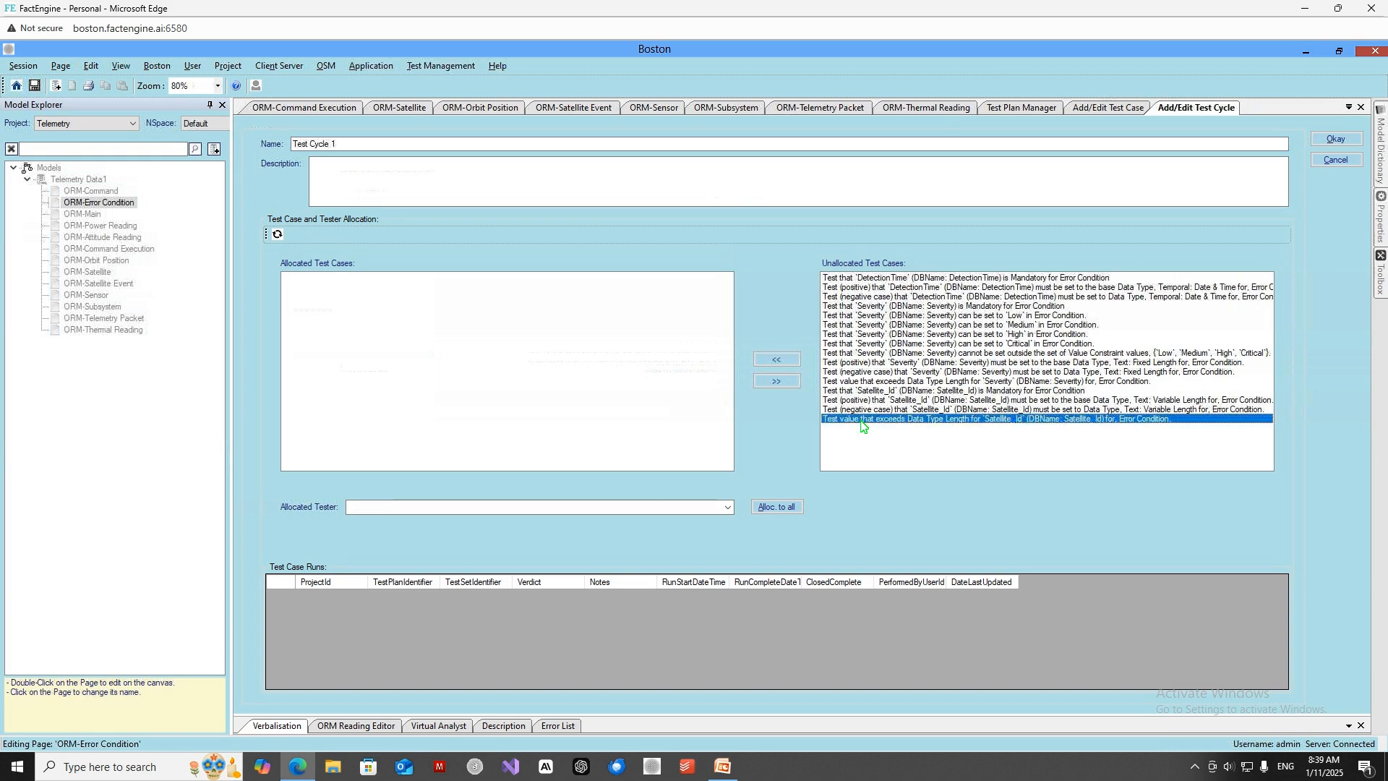
Allocate the three DetectionTime test cases (mandatory, positive data type and negative data type) to Test Cycle 1.
{"action": "left_click", "coordinate": [872, 279]}
{"action": "left_click", "coordinate": [777, 361]}
{"action": "left_click", "coordinate": [869, 279]}
{"action": "left_click", "coordinate": [780, 359]}
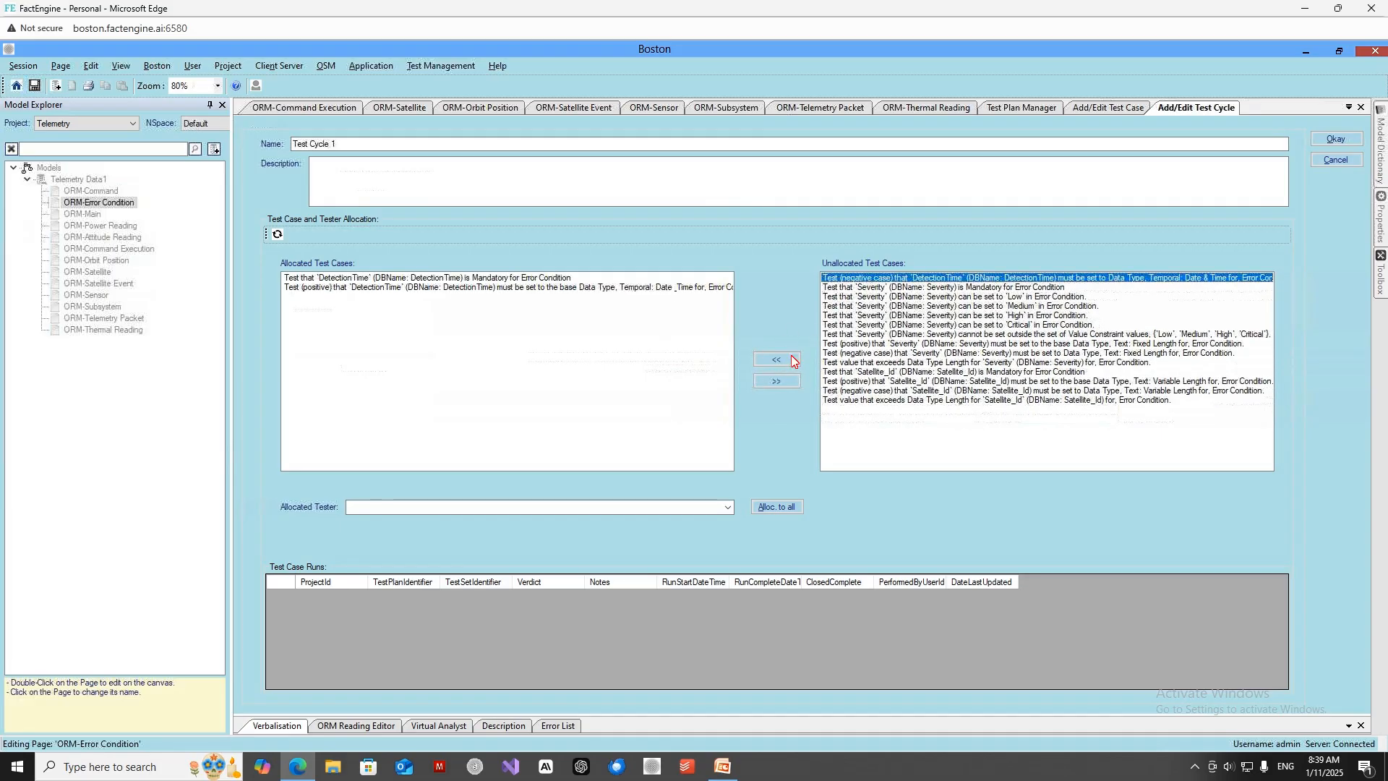
{"action": "left_click", "coordinate": [777, 360]}
Allocate the Severity mandatory test case and the Severity 'Low', 'Medium', 'High' and 'Critical' value test cases to Test Cycle 1.
{"action": "left_click", "coordinate": [853, 279]}
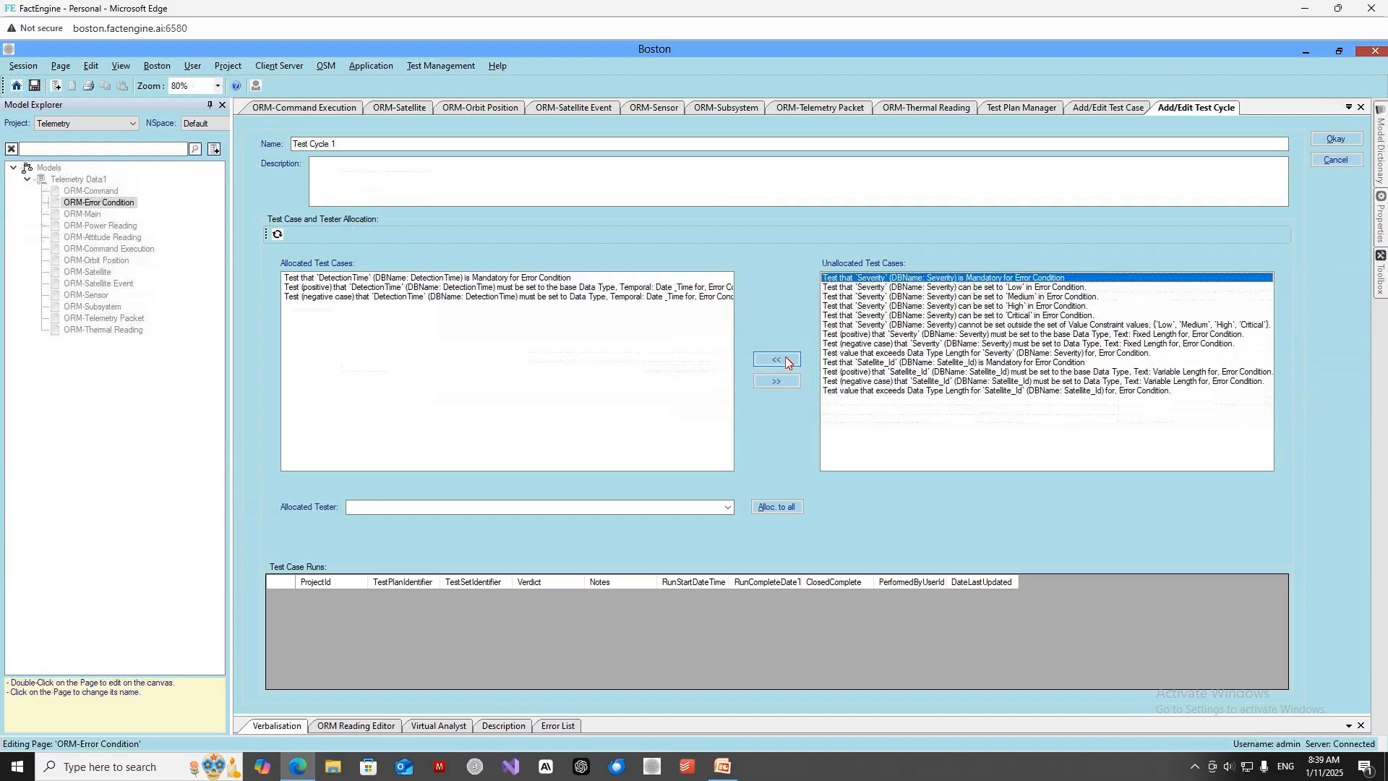
{"action": "left_click", "coordinate": [786, 360]}
{"action": "left_click", "coordinate": [851, 280]}
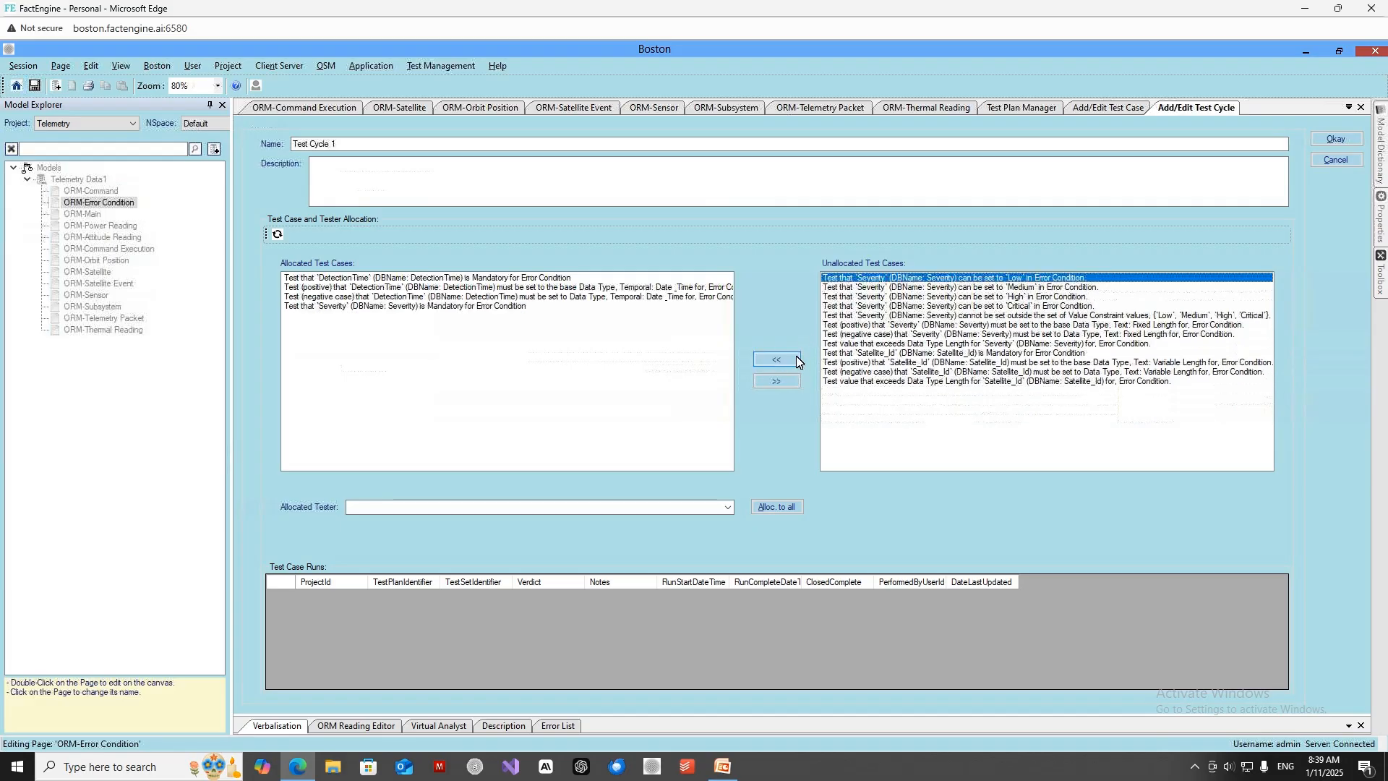
{"action": "left_click", "coordinate": [776, 359]}
{"action": "left_click", "coordinate": [850, 280]}
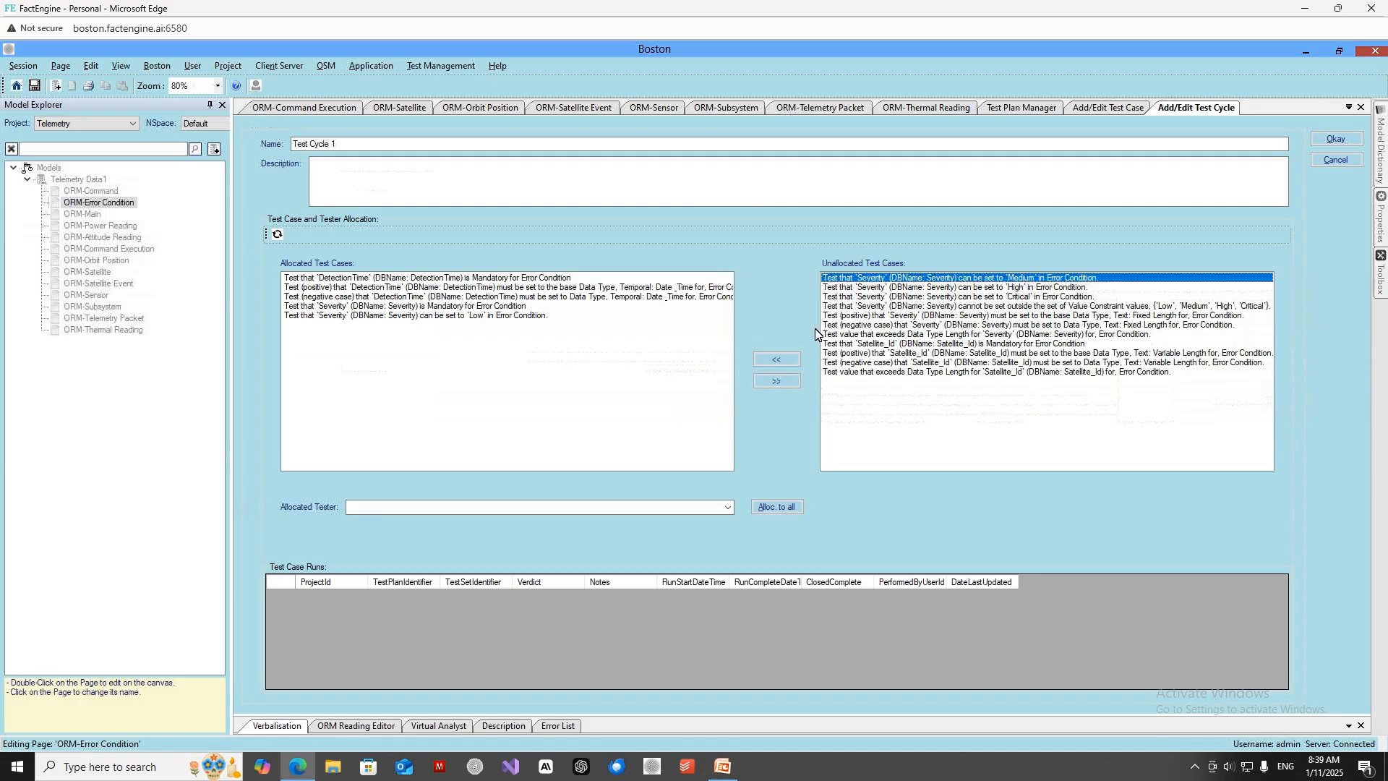
{"action": "left_click", "coordinate": [777, 359]}
{"action": "left_click", "coordinate": [848, 280]}
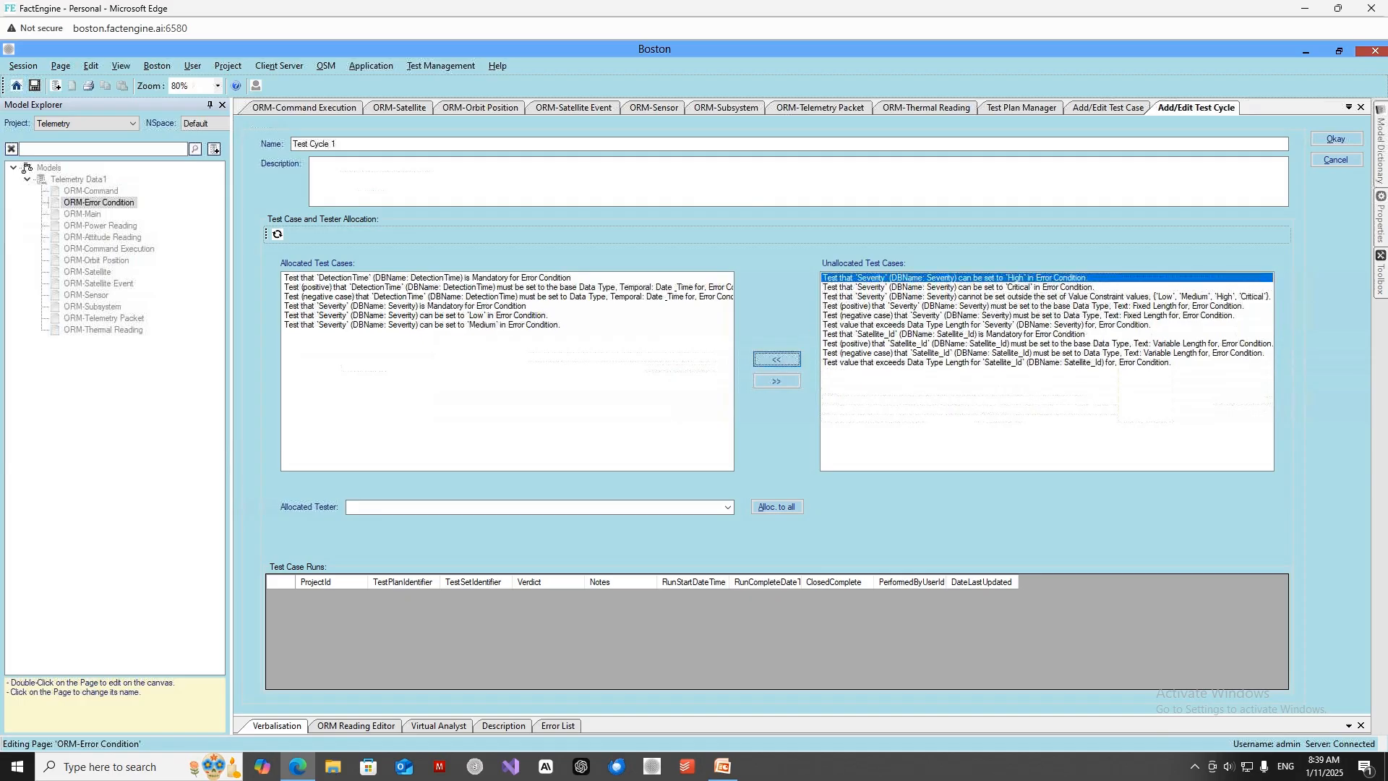
{"action": "left_click", "coordinate": [777, 360]}
{"action": "left_click", "coordinate": [850, 281]}
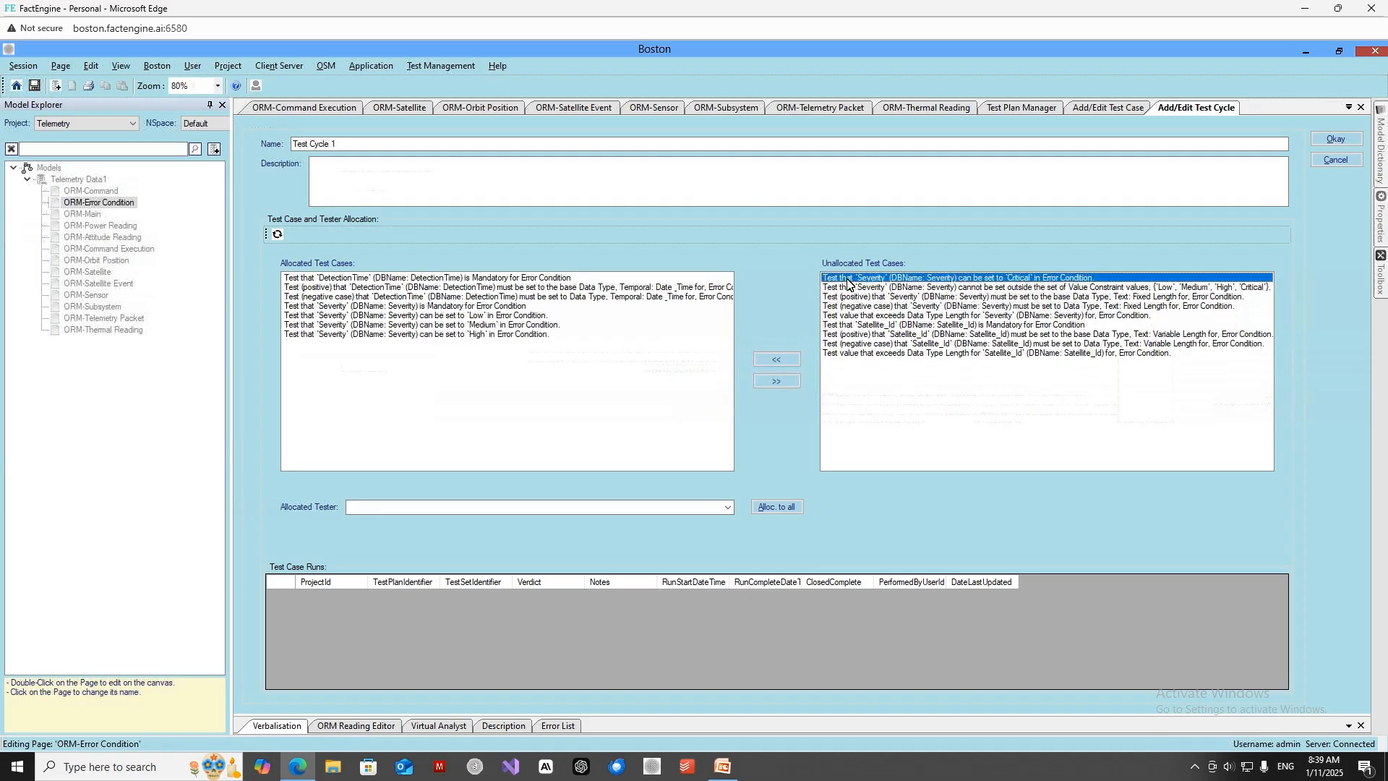
{"action": "left_click", "coordinate": [796, 362]}
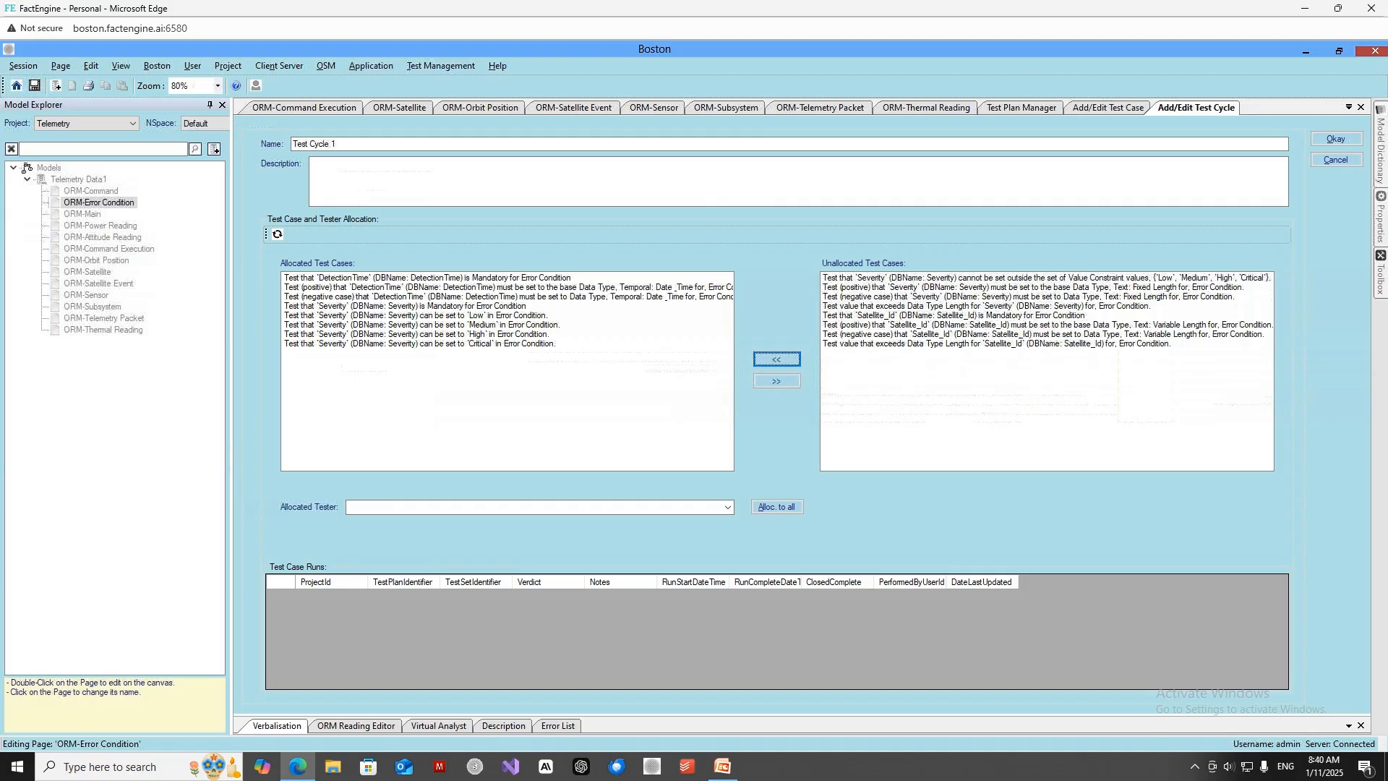
Allocate the first available tester to all the test cases in Test Cycle 1.
{"action": "left_click", "coordinate": [416, 282]}
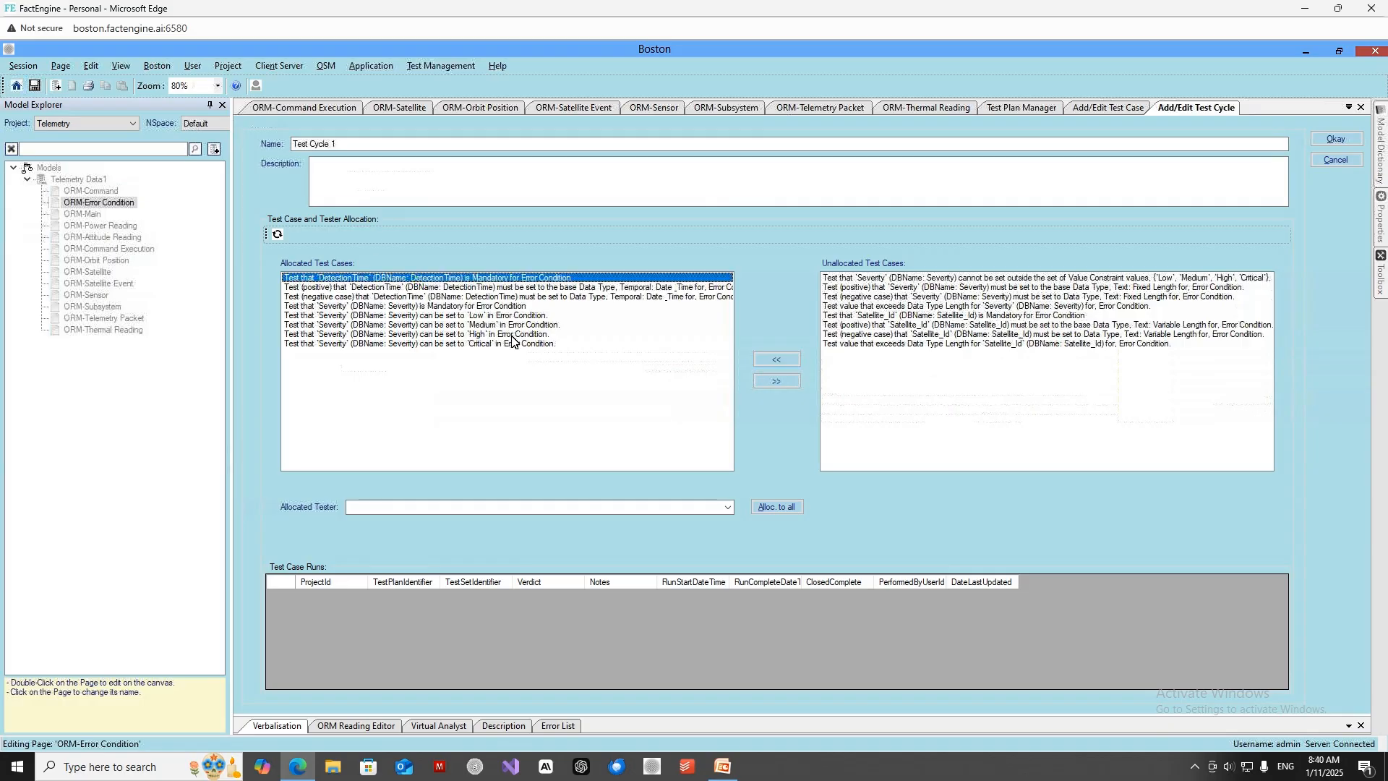
{"action": "left_click", "coordinate": [728, 509]}
{"action": "left_click", "coordinate": [728, 509]}
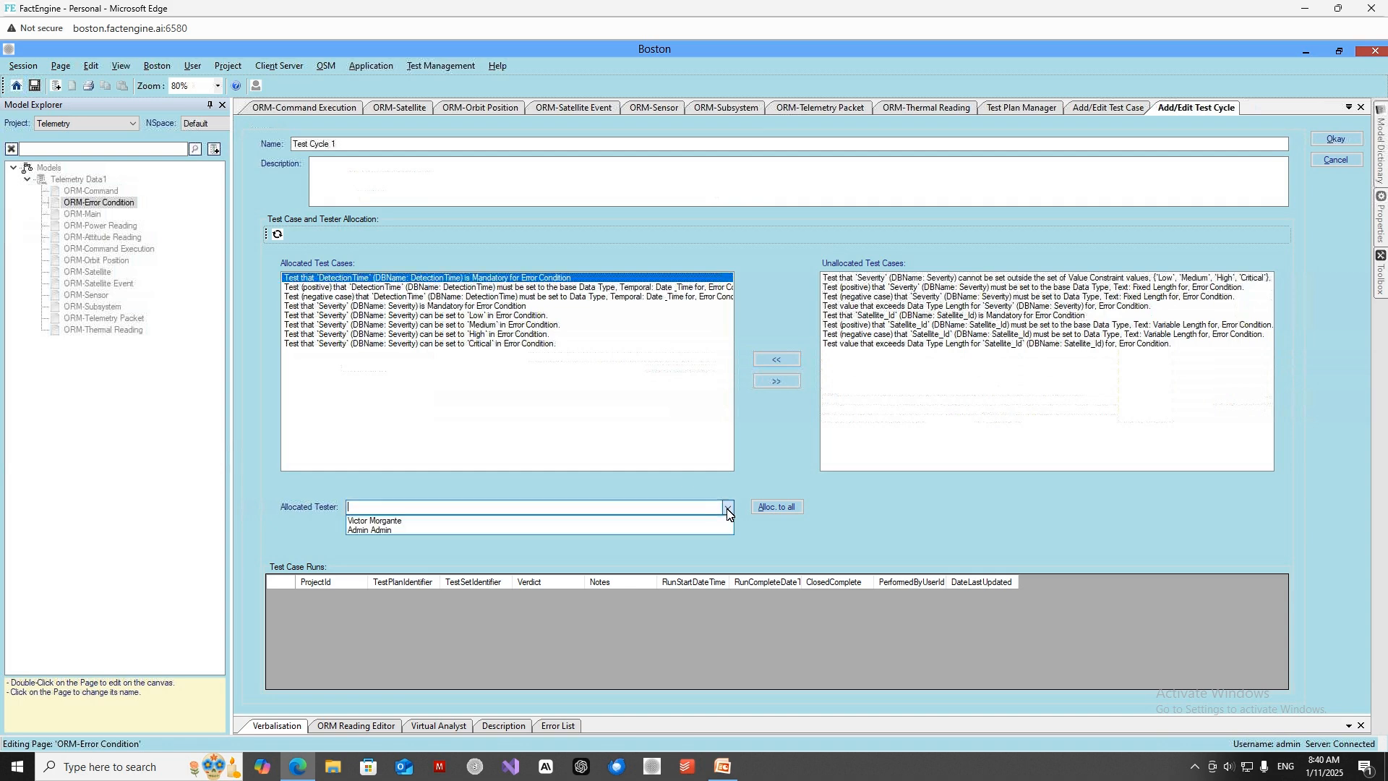
{"action": "left_click", "coordinate": [692, 520]}
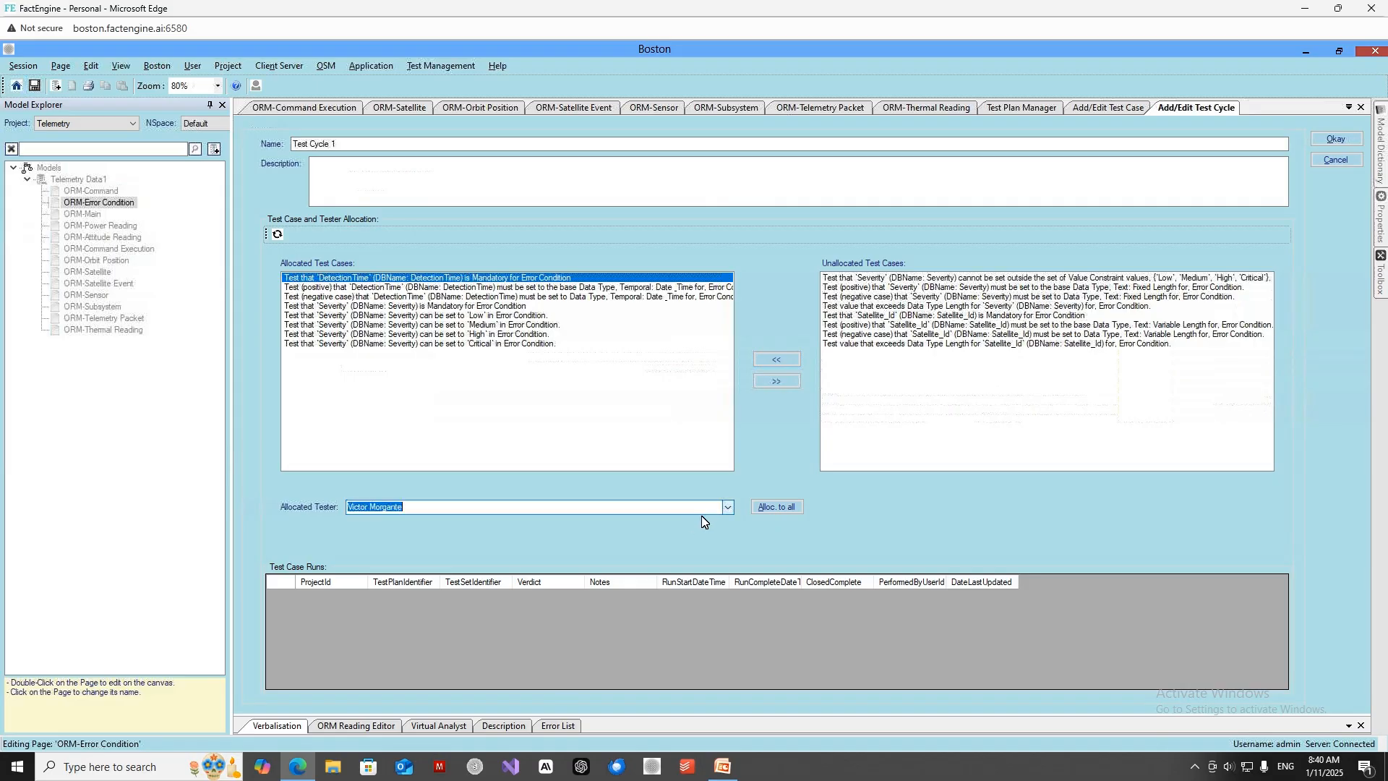
{"action": "left_click", "coordinate": [768, 507]}
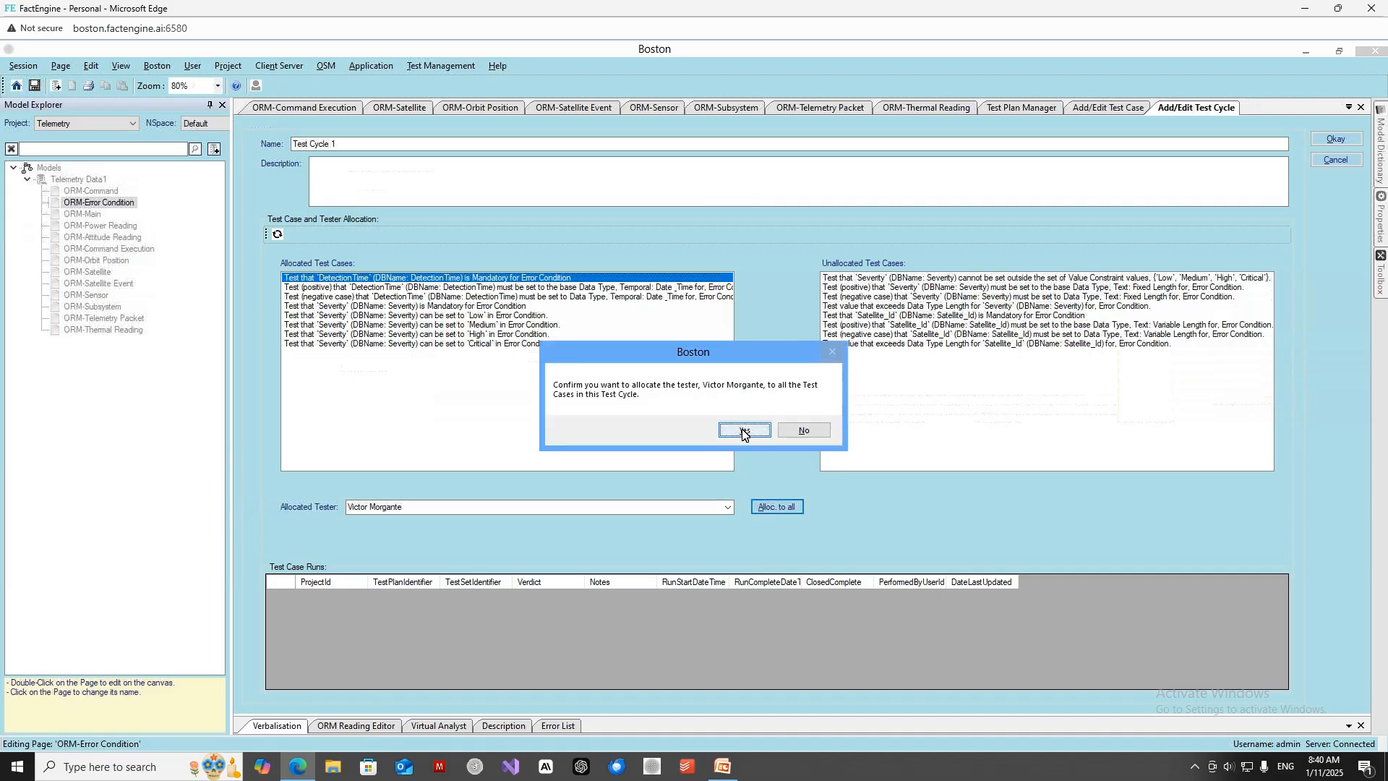
{"action": "left_click", "coordinate": [745, 431]}
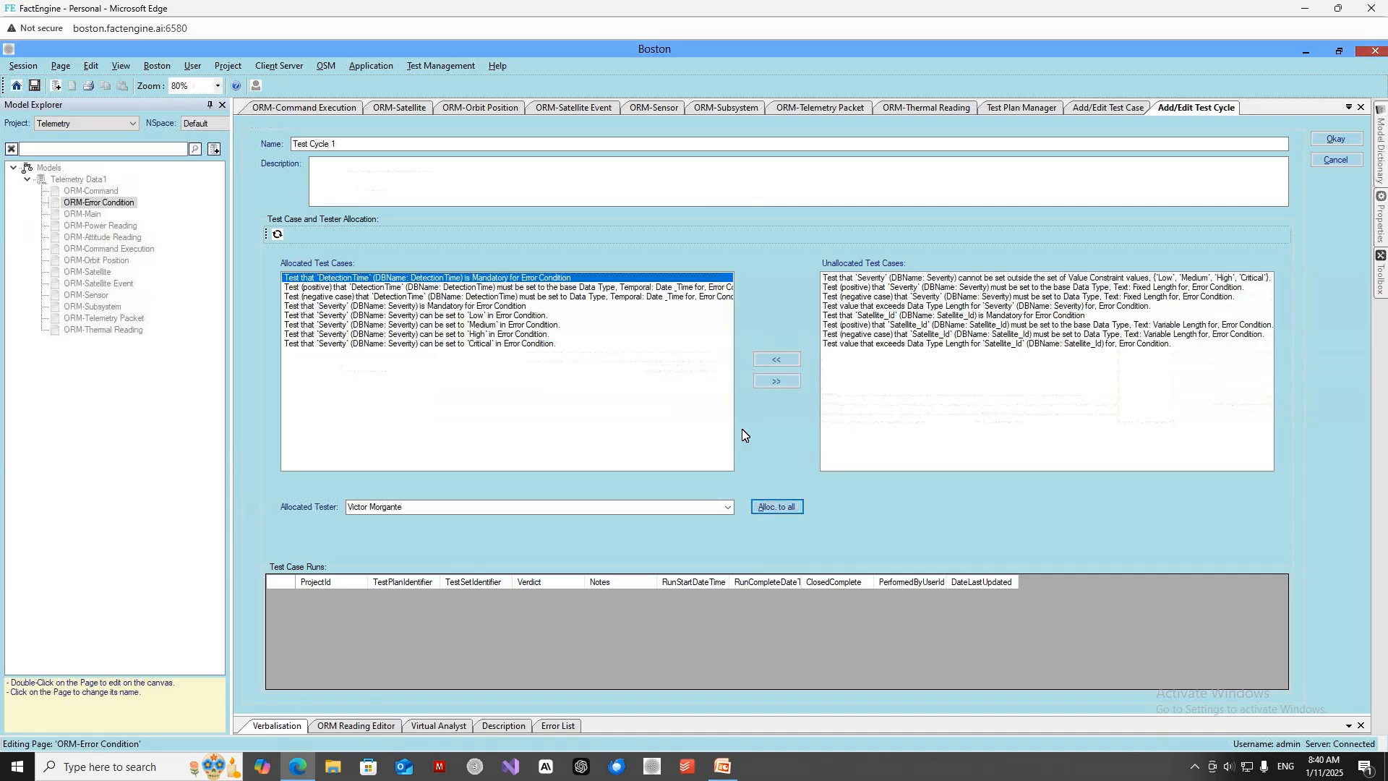
Check the allocated Severity value test cases and allocate the admin tester to all test cases in Test Cycle 1.
{"action": "left_click", "coordinate": [450, 316]}
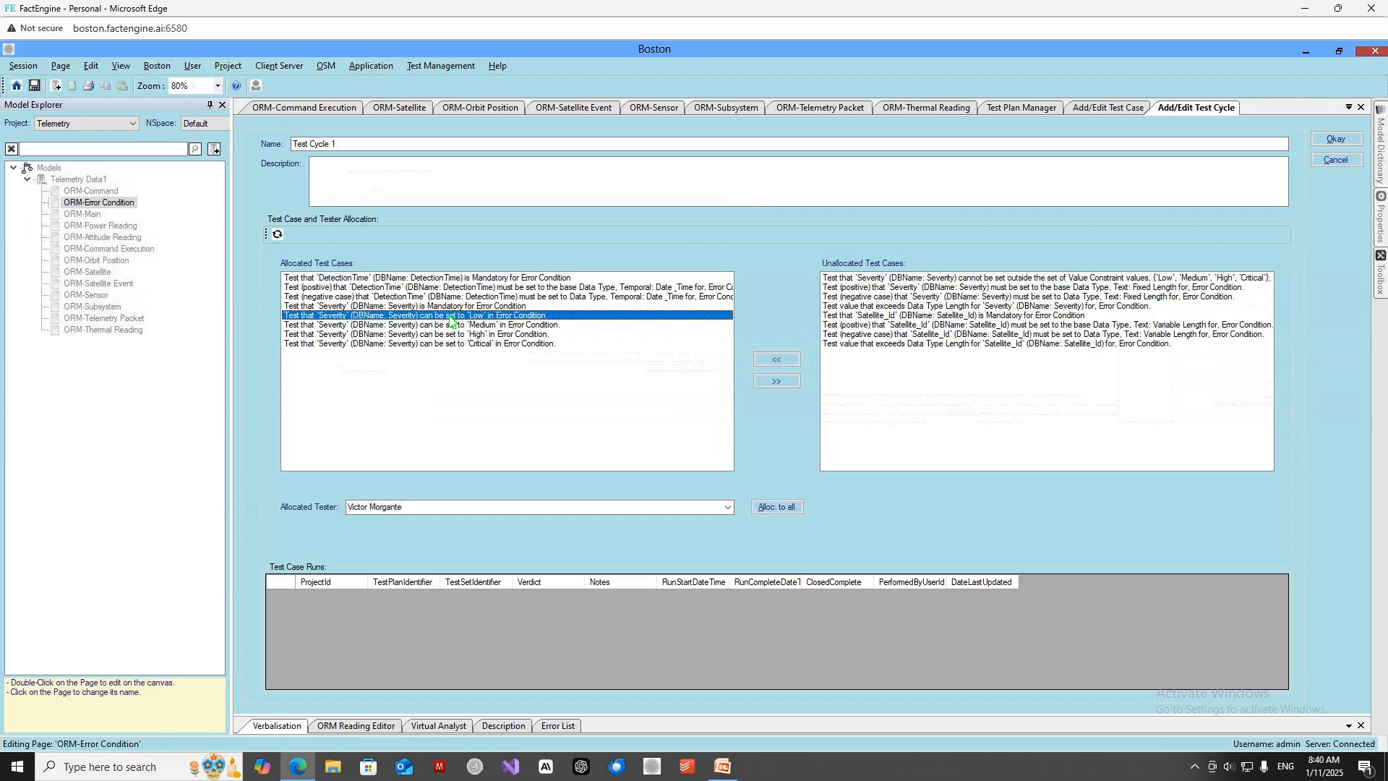
{"action": "left_click", "coordinate": [453, 327]}
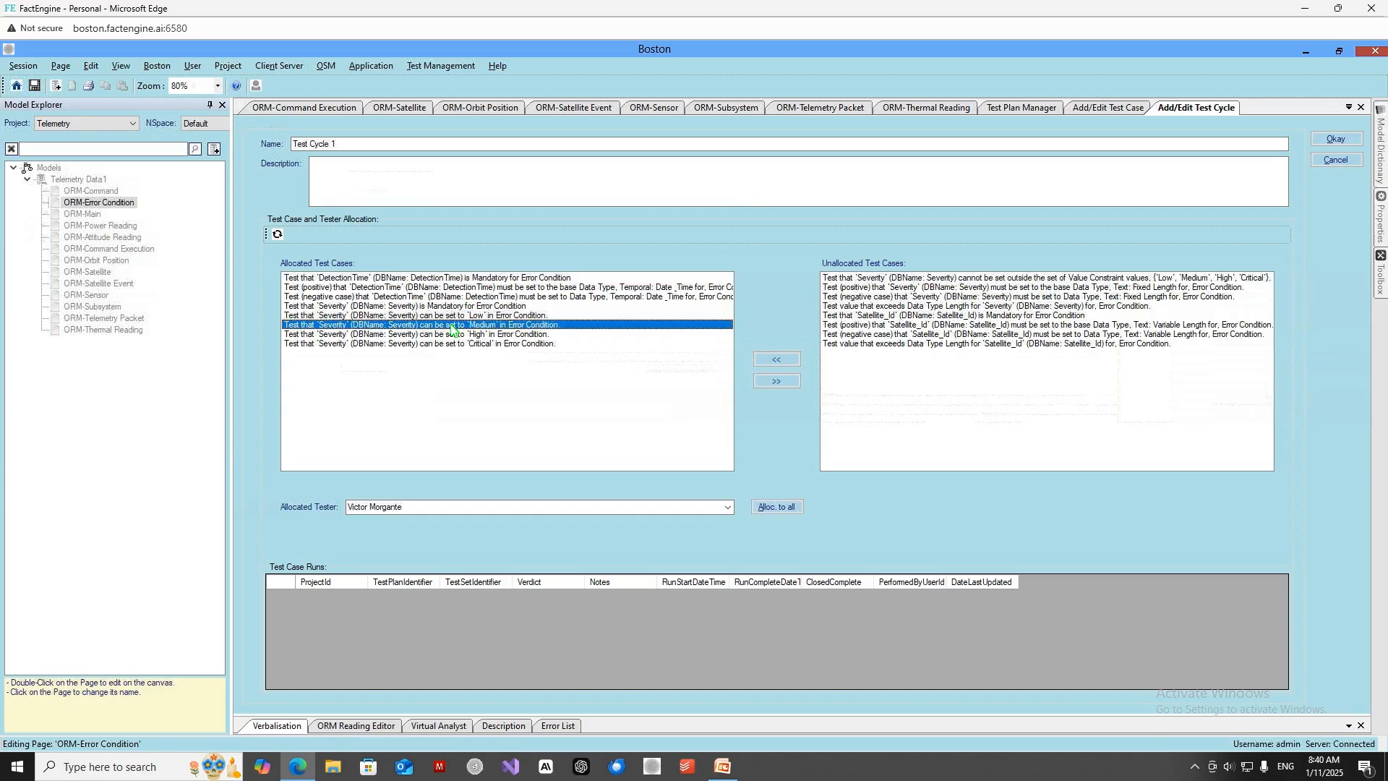
{"action": "left_click", "coordinate": [452, 334]}
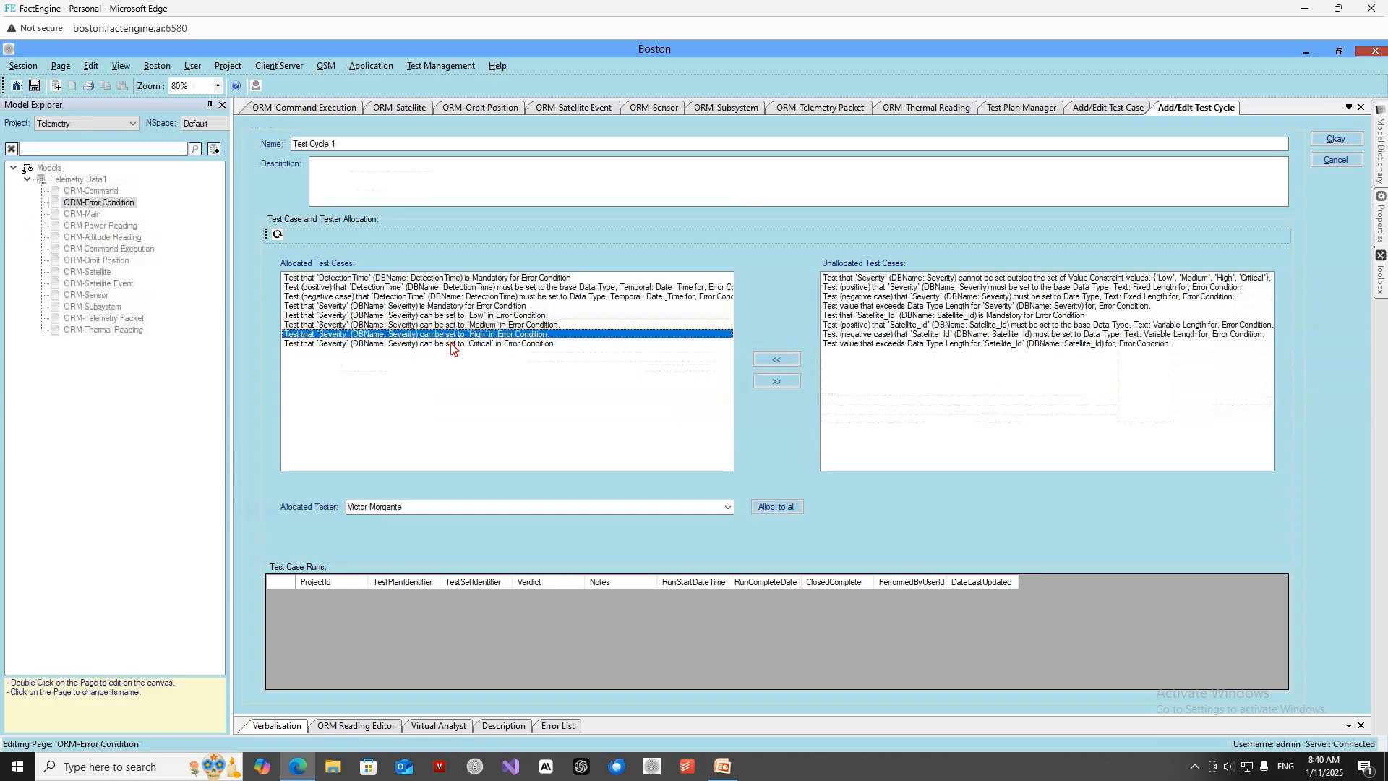
{"action": "left_click", "coordinate": [451, 344]}
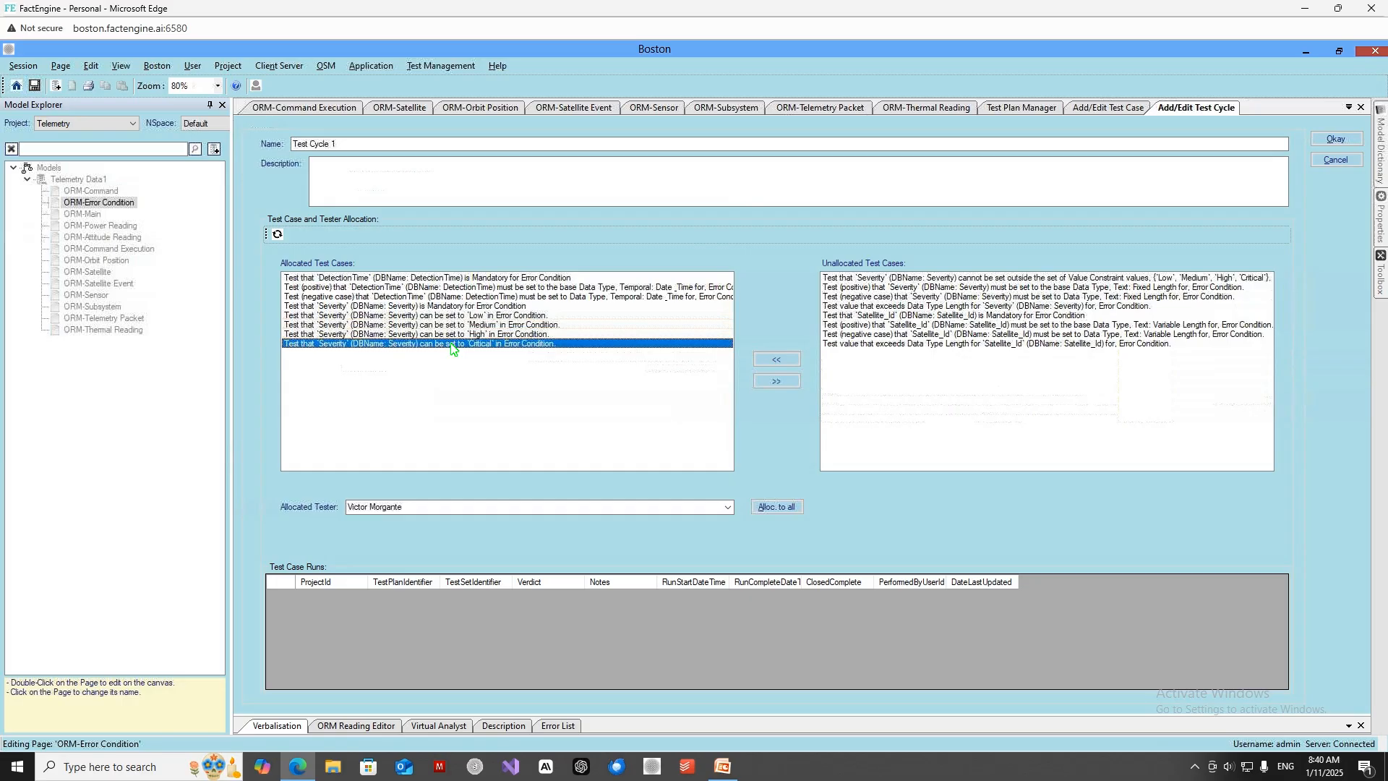
{"action": "left_click", "coordinate": [728, 509]}
{"action": "left_click", "coordinate": [712, 518]}
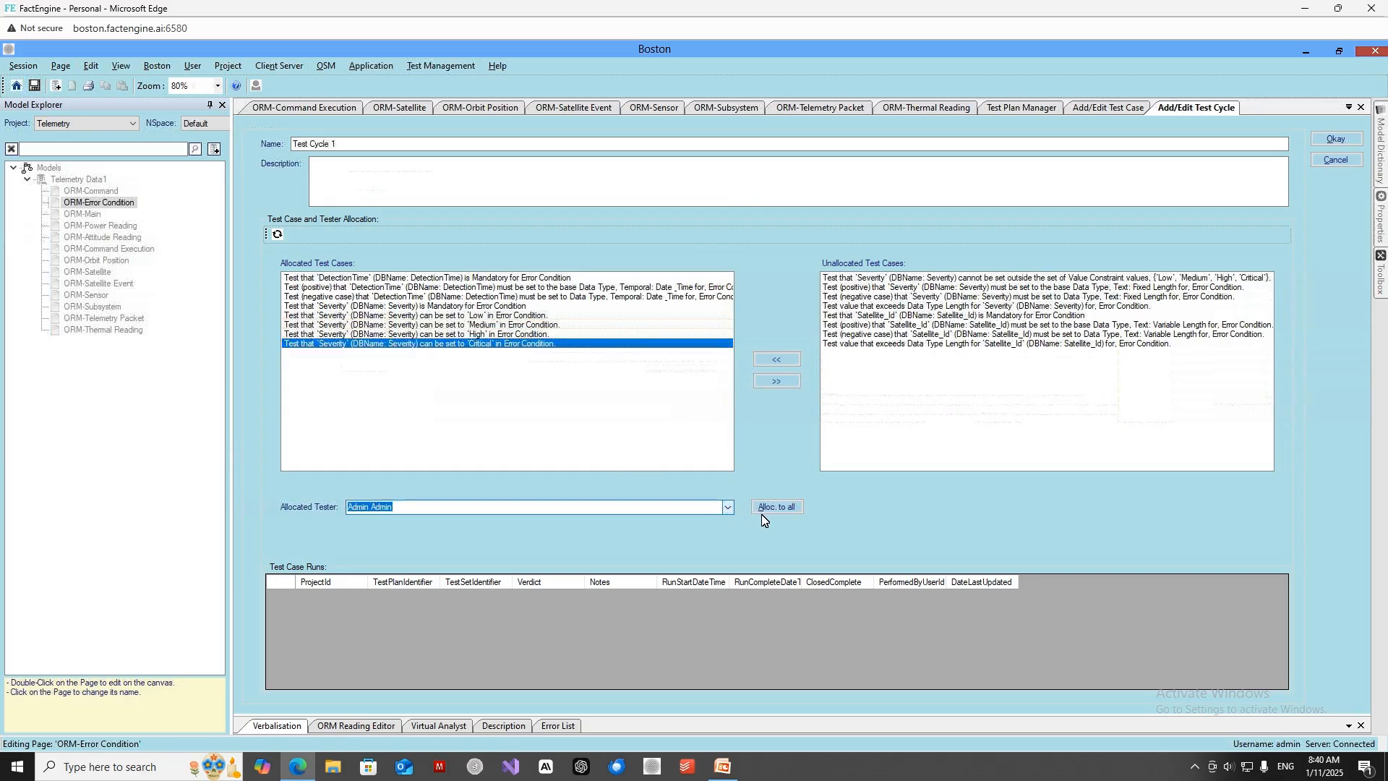
{"action": "left_click", "coordinate": [770, 509]}
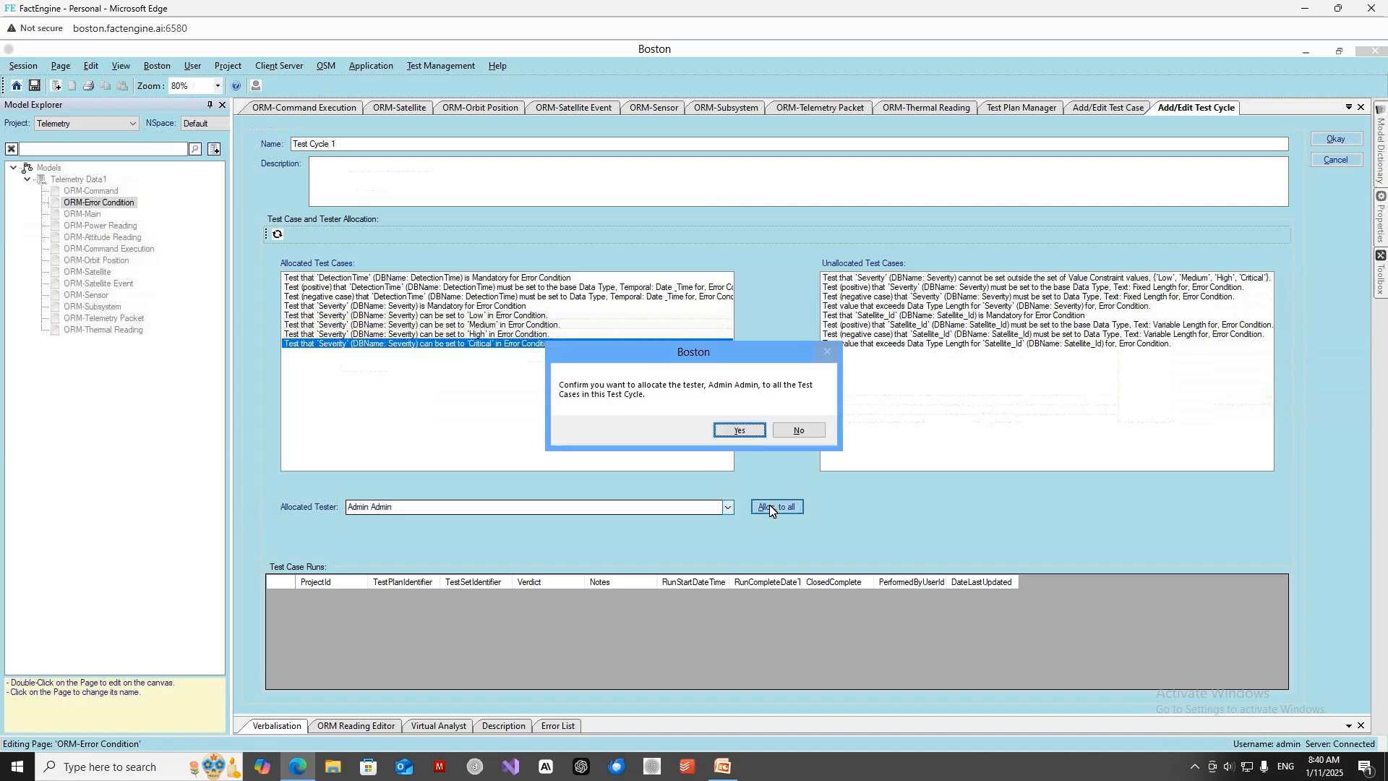
{"action": "left_click", "coordinate": [745, 431]}
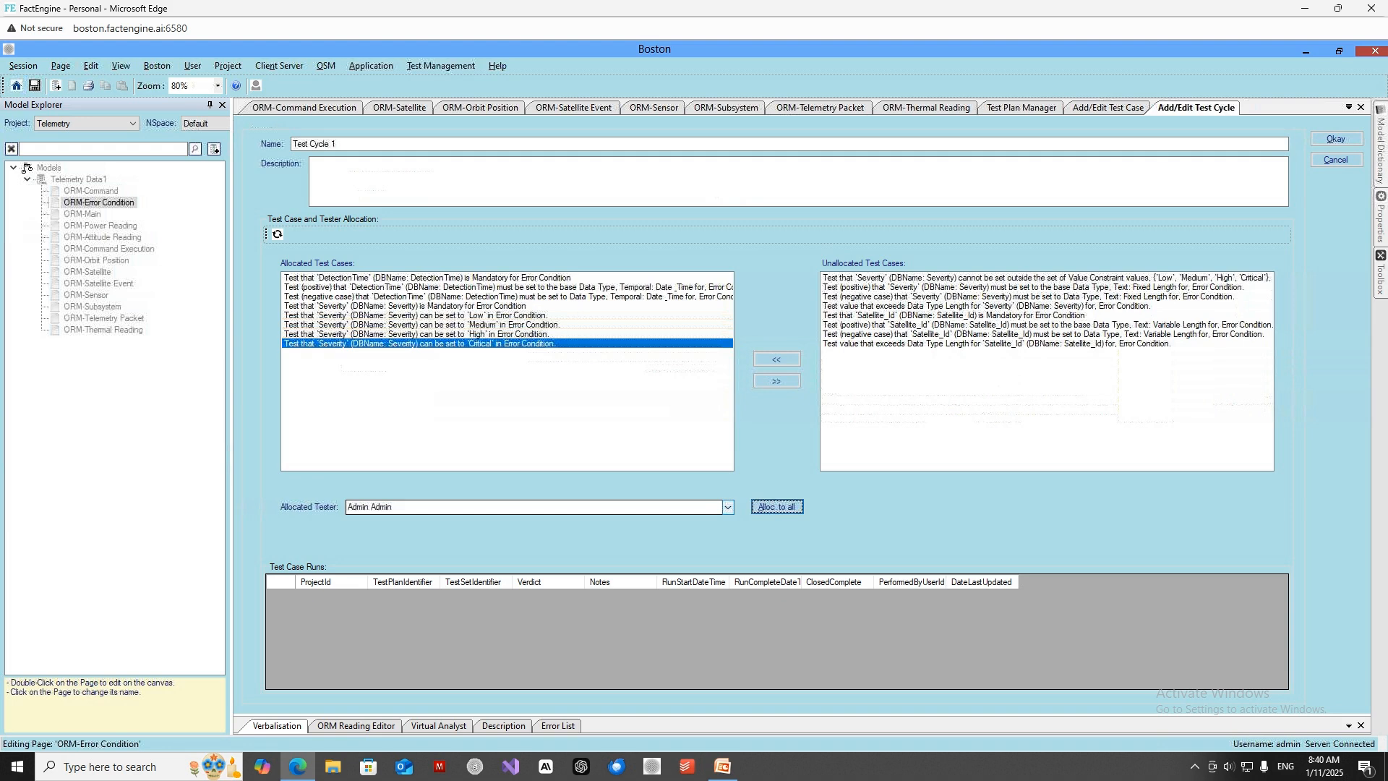
Go to My Tasks and refresh the list of test cases that are allocated and ready to run.
{"action": "left_click", "coordinate": [1348, 108]}
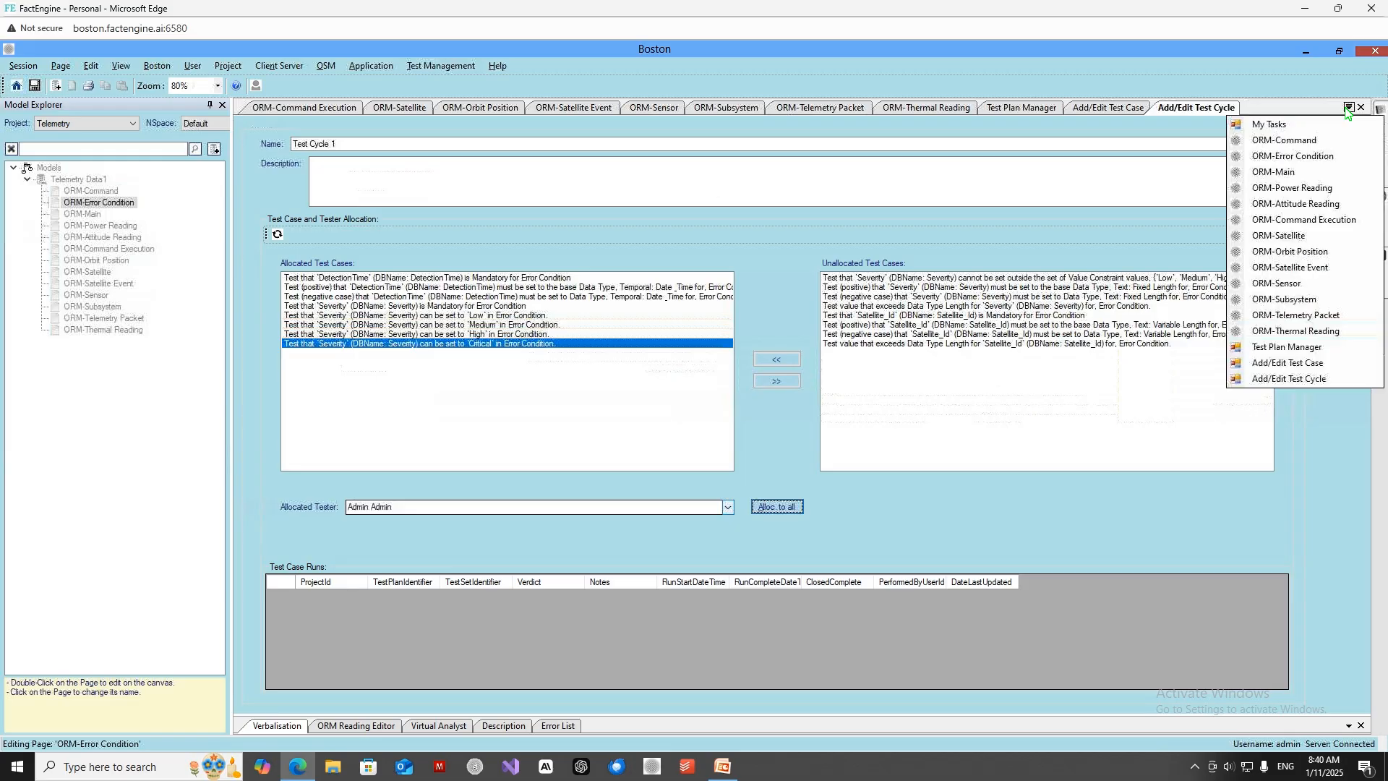
{"action": "left_click", "coordinate": [1270, 125]}
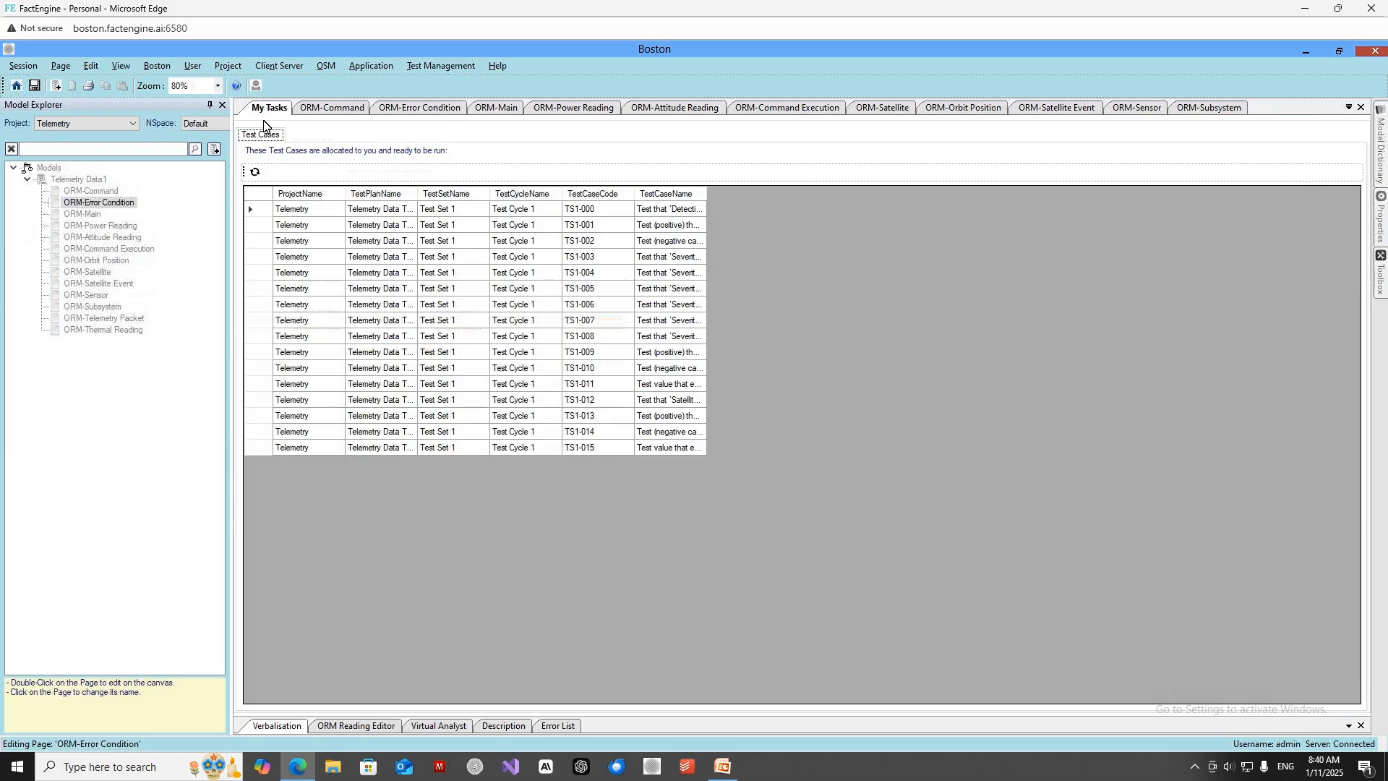
{"action": "left_click", "coordinate": [255, 173]}
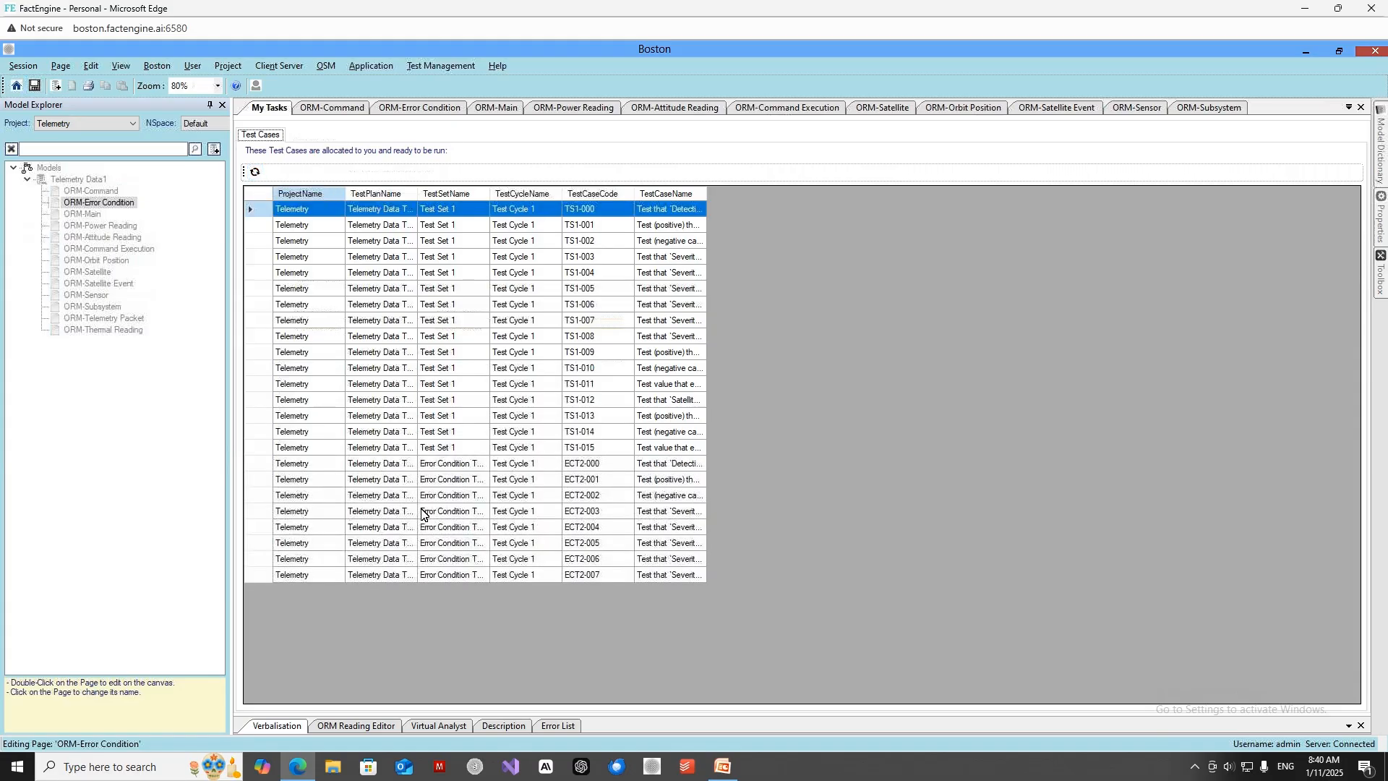
Open test case ECT2-001 from the Error Condition test set for editing and start a test run for it.
{"action": "left_click", "coordinate": [364, 465]}
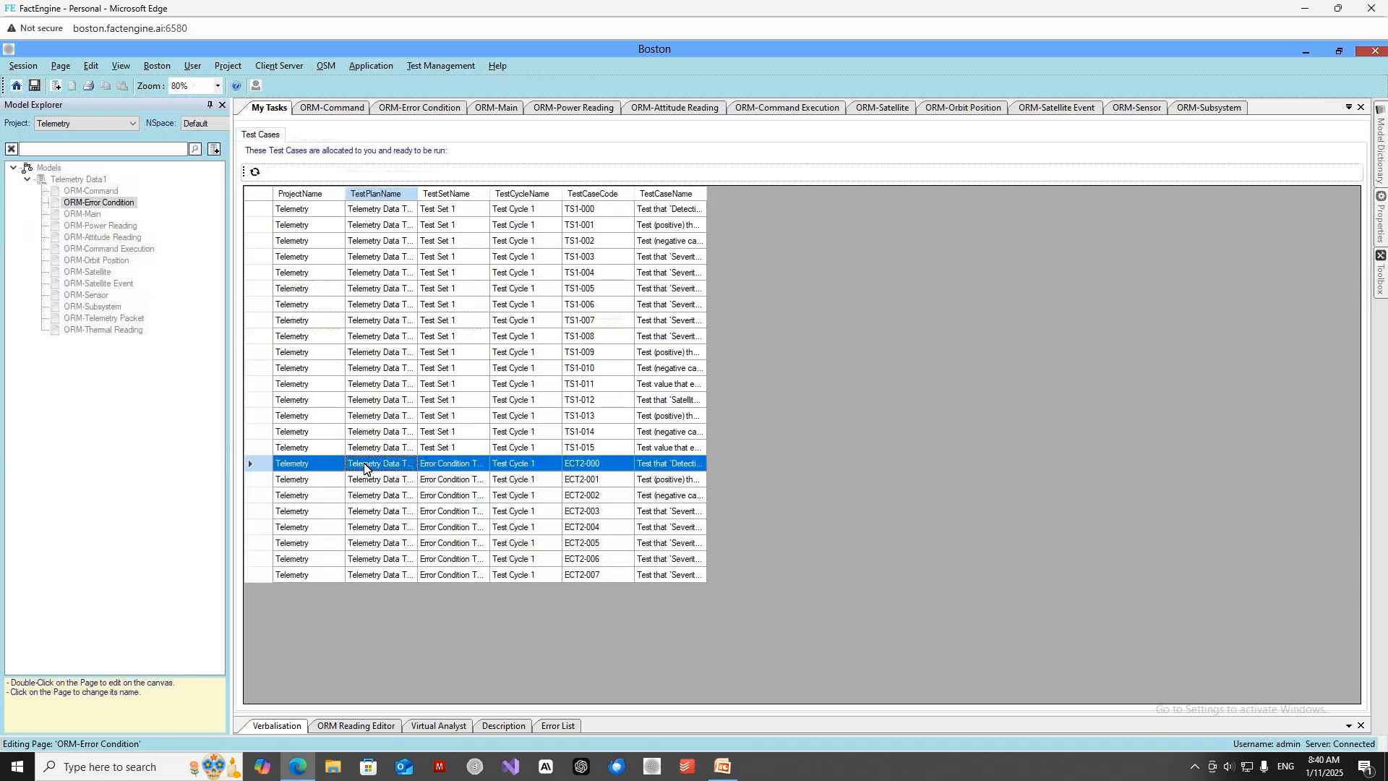
{"action": "left_click", "coordinate": [367, 480]}
{"action": "right_click", "coordinate": [367, 481]}
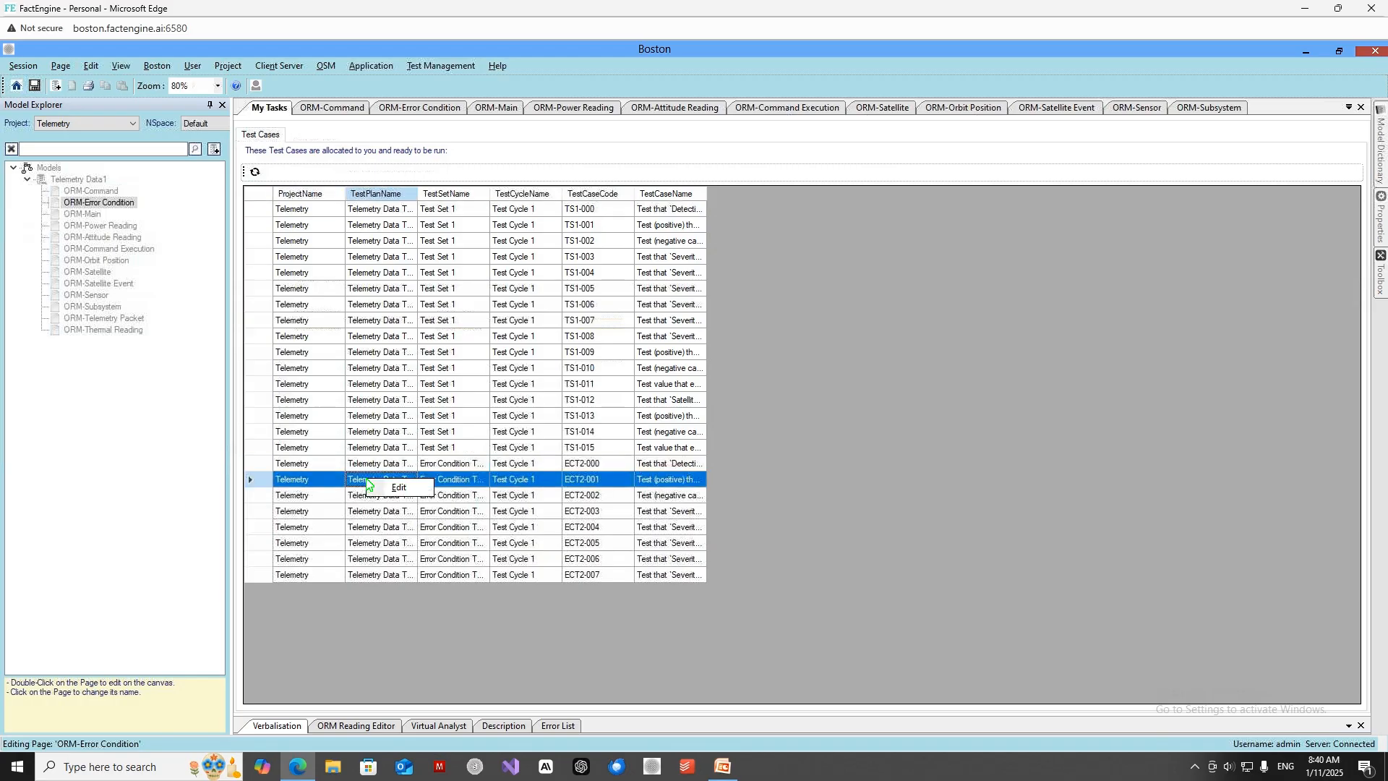
{"action": "left_click", "coordinate": [394, 487]}
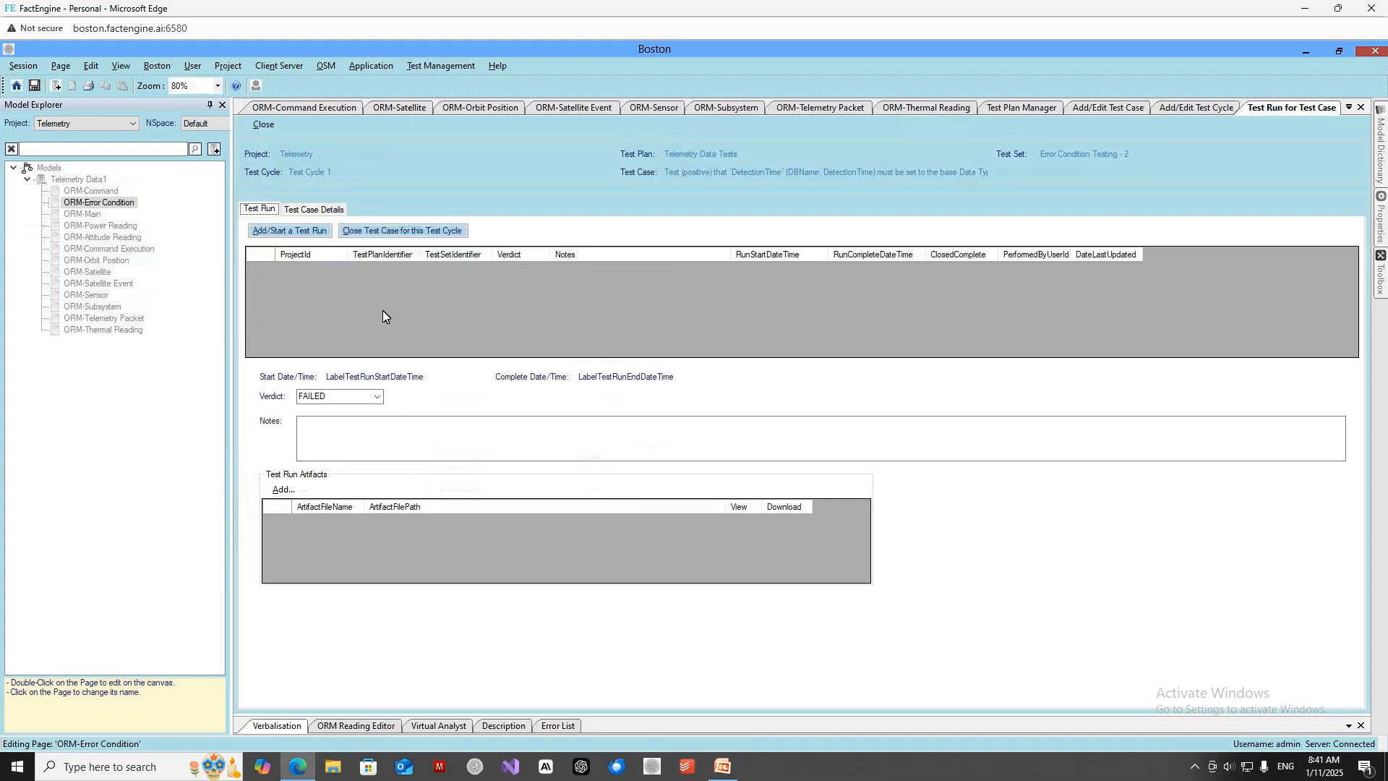
{"action": "left_click", "coordinate": [314, 233]}
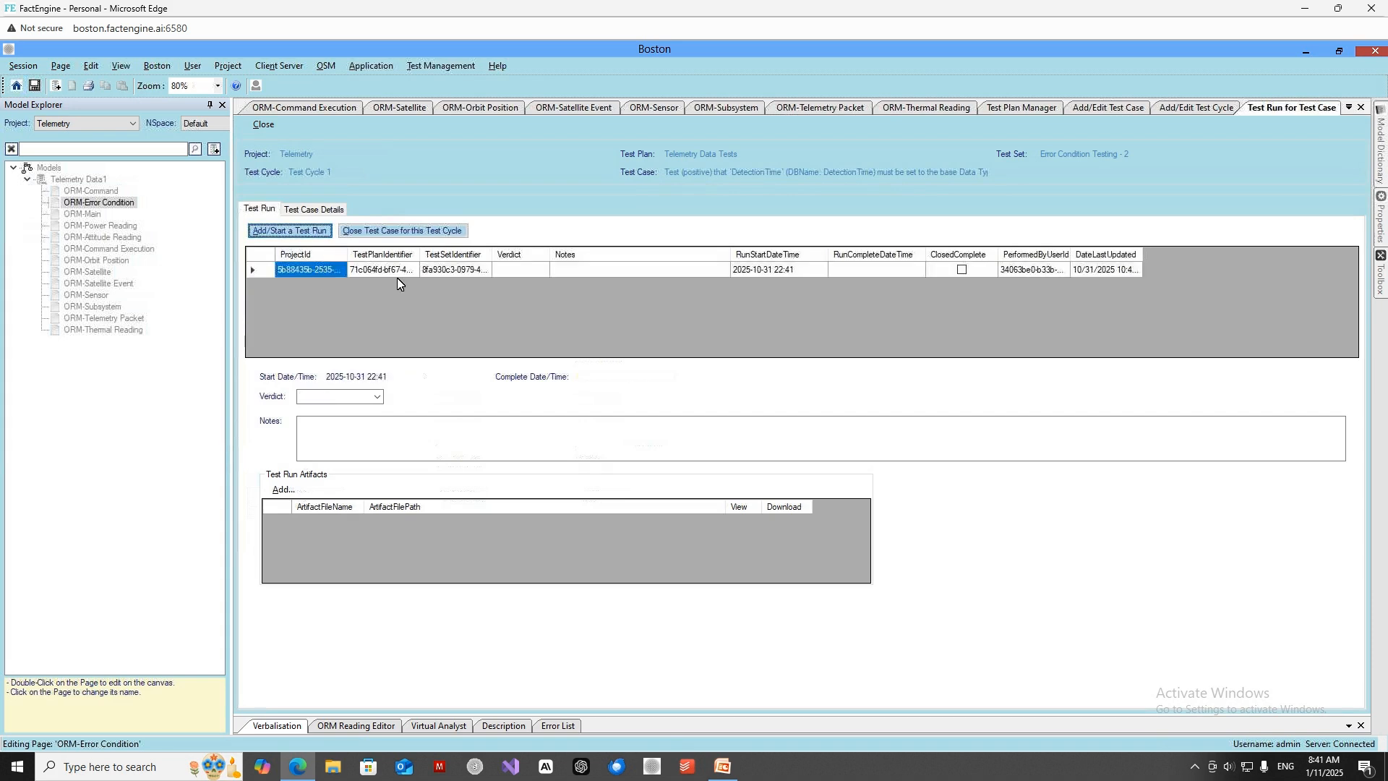
Set the new test run's verdict to PASSED.
{"action": "left_click", "coordinate": [535, 270]}
{"action": "left_click", "coordinate": [543, 271]}
{"action": "left_click", "coordinate": [544, 271]}
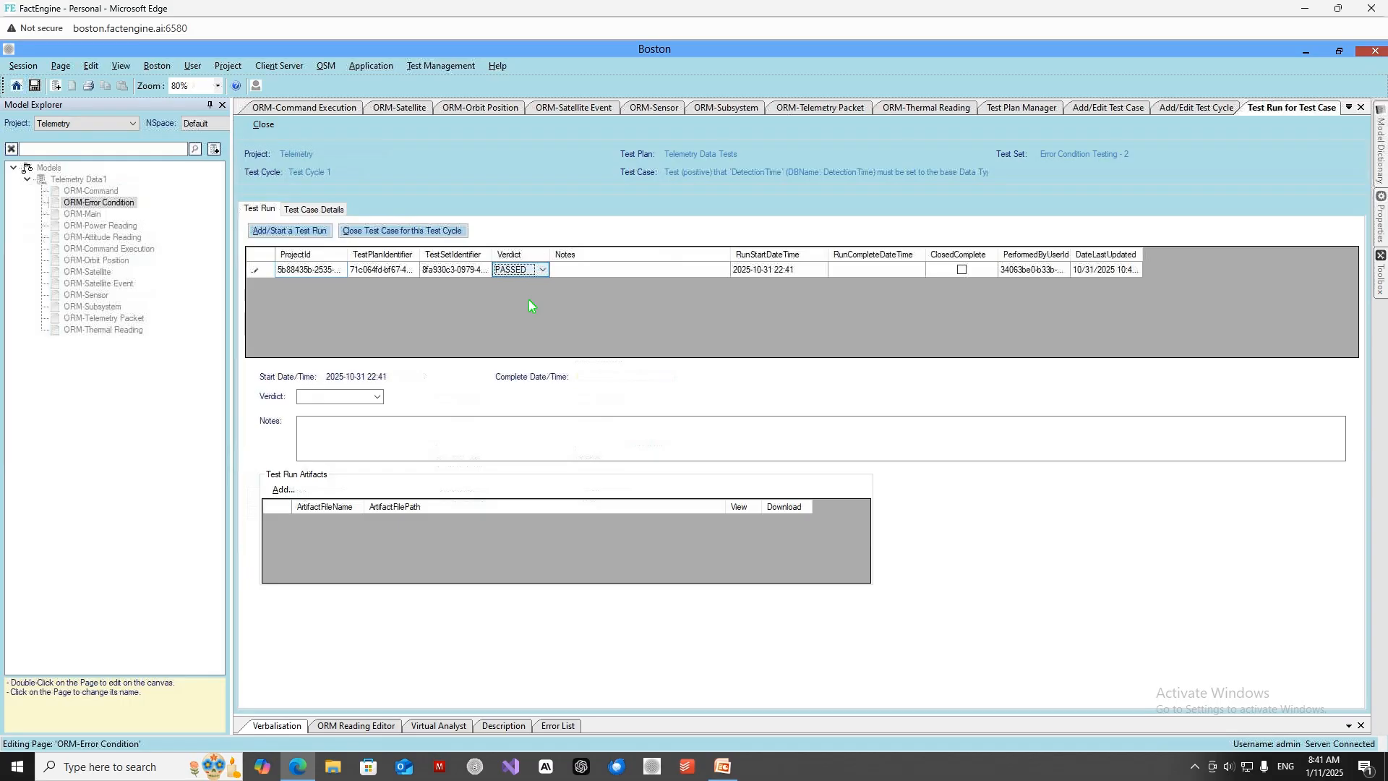
{"action": "left_click", "coordinate": [606, 271]}
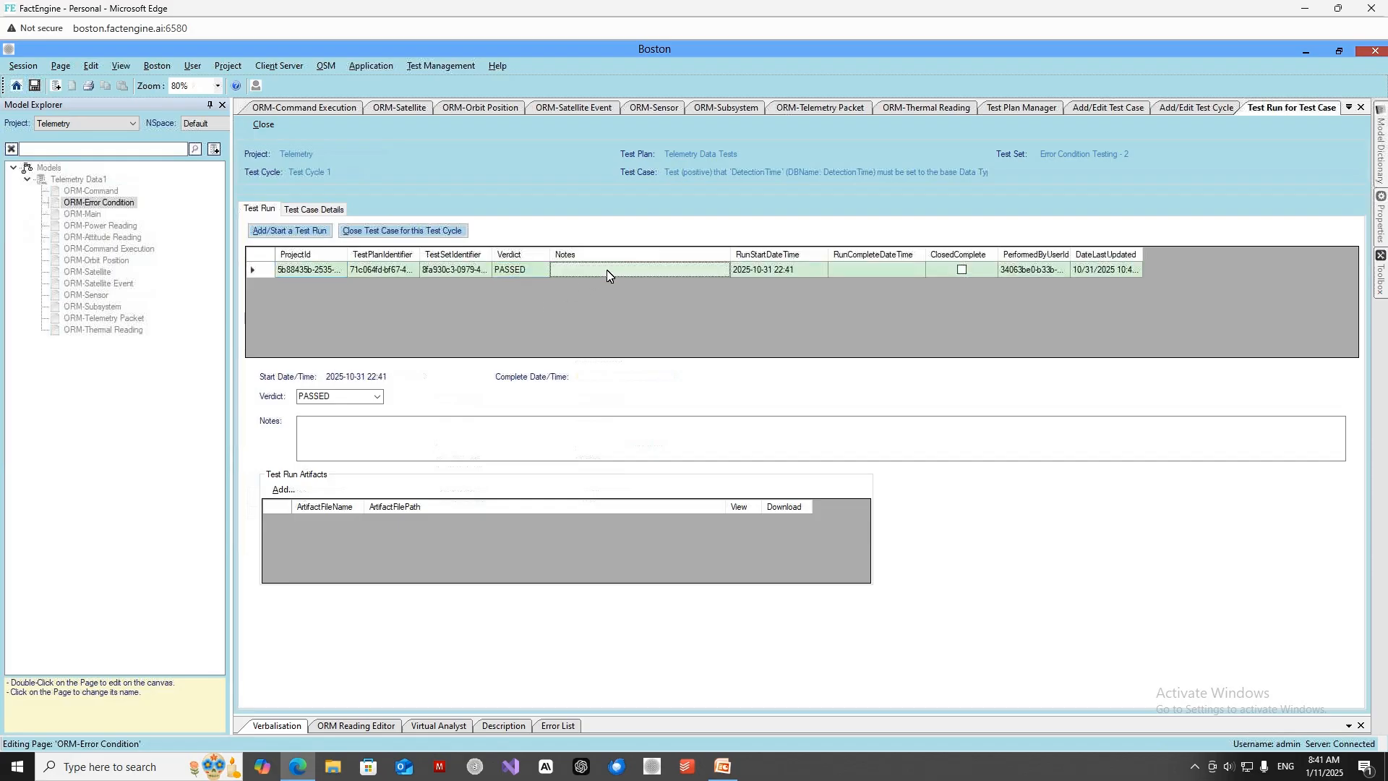
{"action": "left_click", "coordinate": [847, 271]}
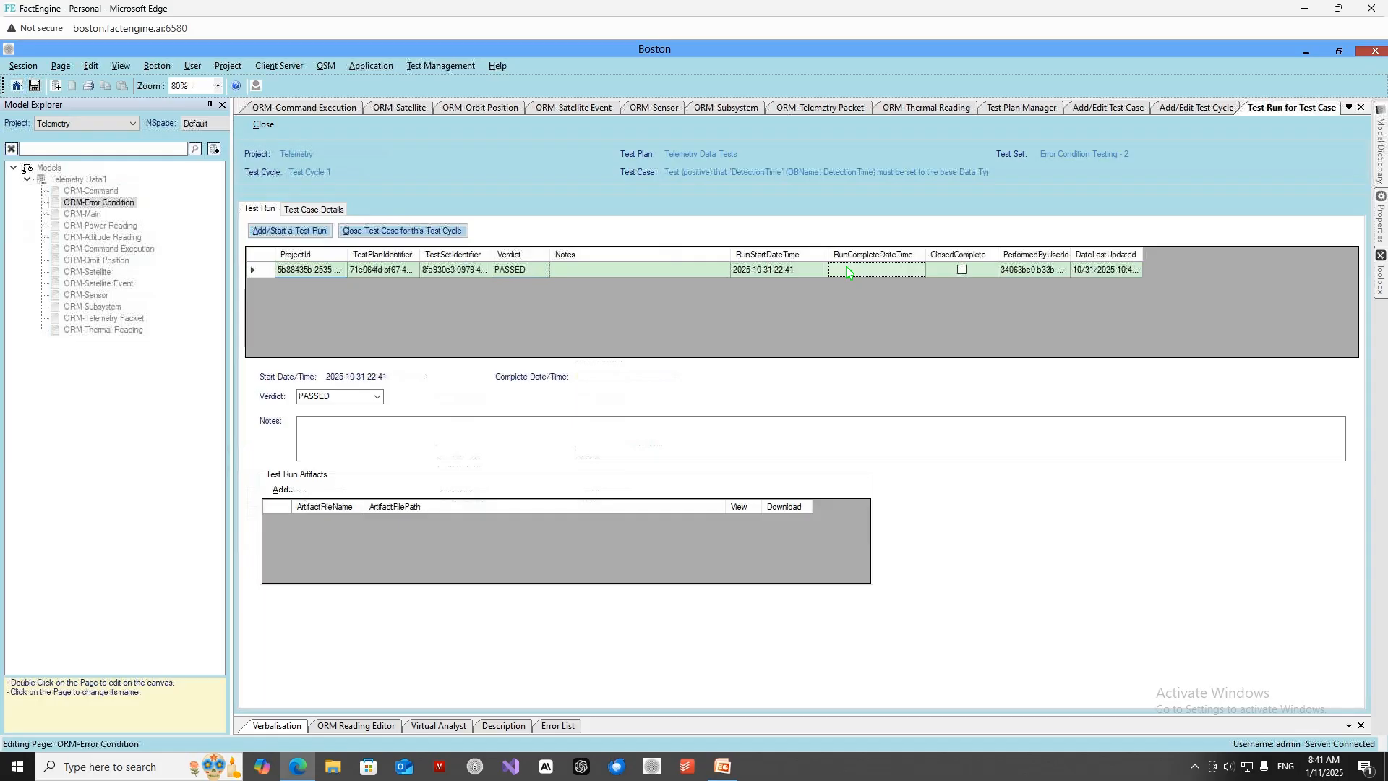
{"action": "left_click", "coordinate": [847, 270]}
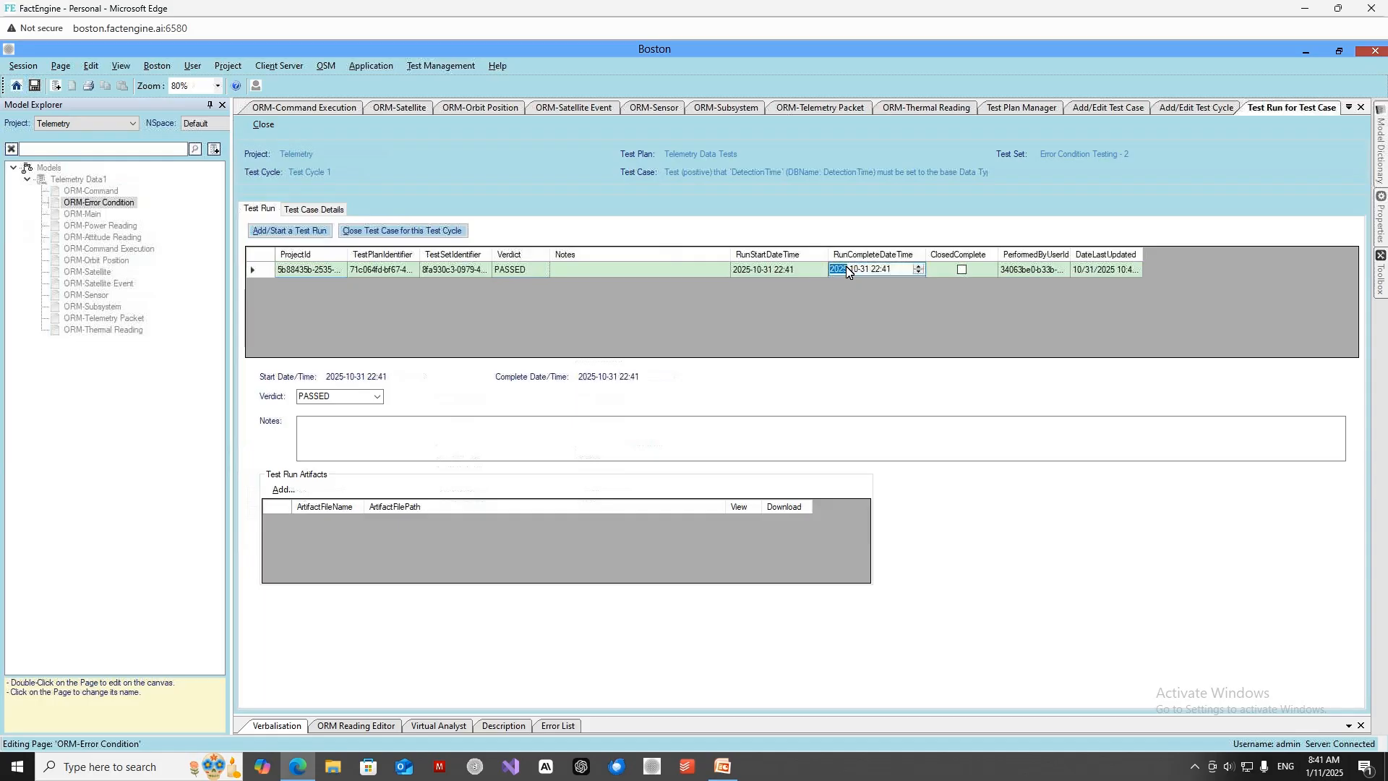
{"action": "left_click", "coordinate": [794, 269]}
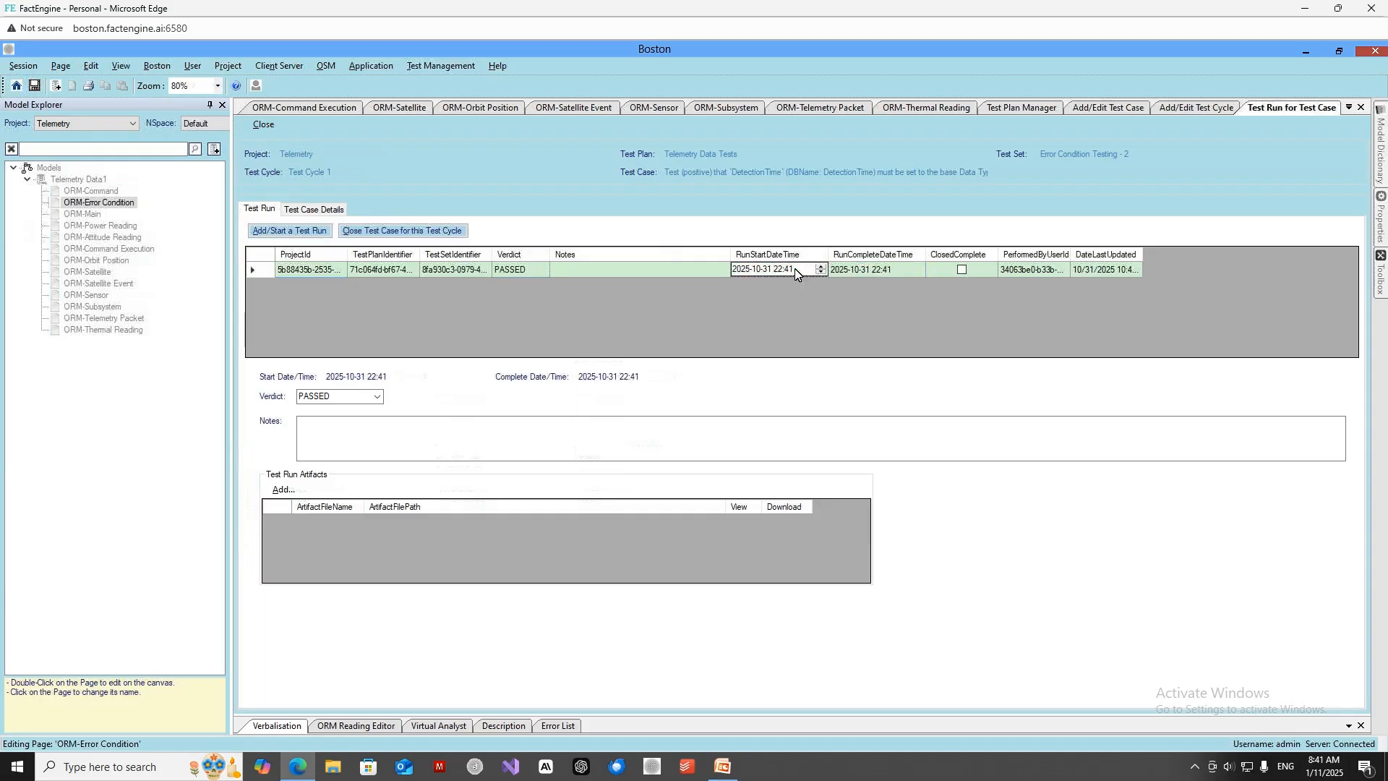
{"action": "left_click", "coordinate": [962, 270]}
{"action": "left_click", "coordinate": [713, 271]}
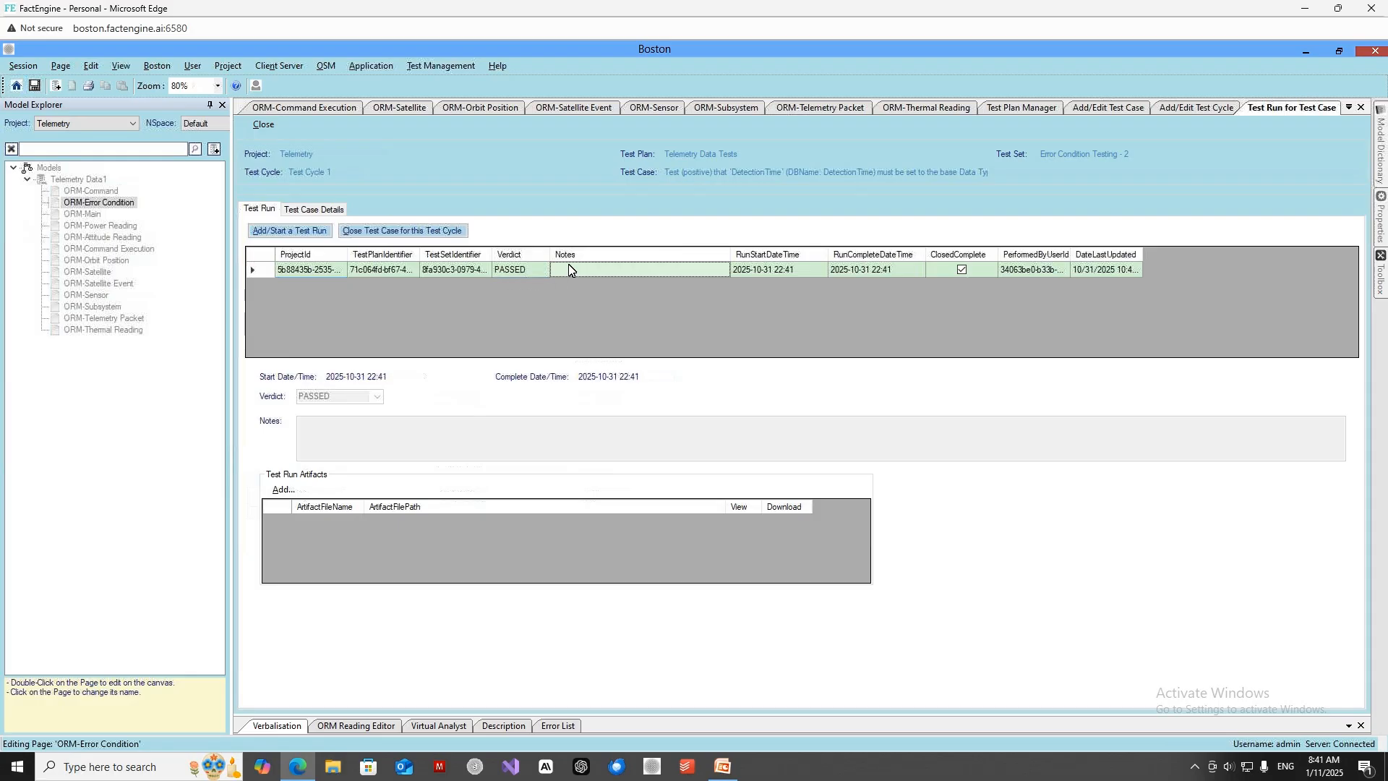
Return to the Test Plan Manager and open Test Cycle 1 under Test Set 1.
{"action": "left_click", "coordinate": [998, 115]}
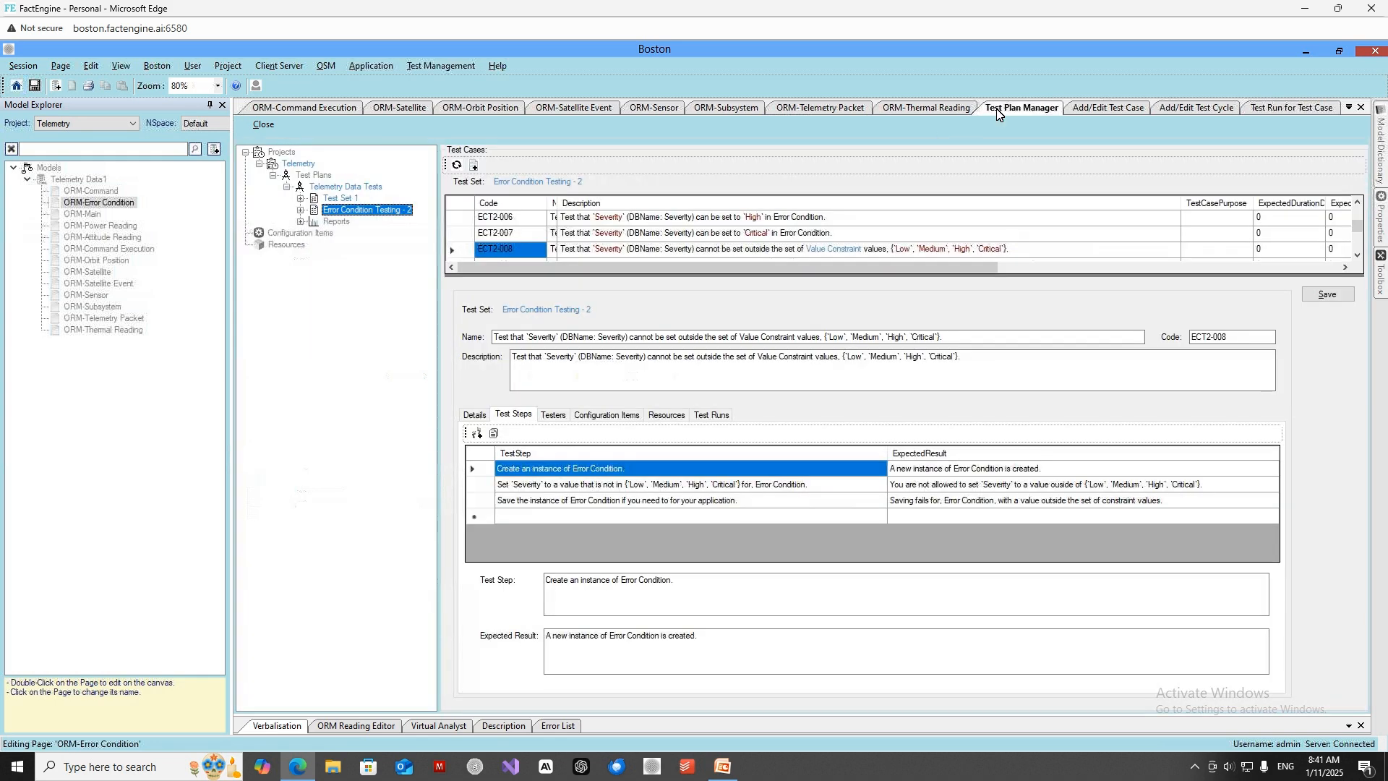
{"action": "left_click", "coordinate": [350, 201]}
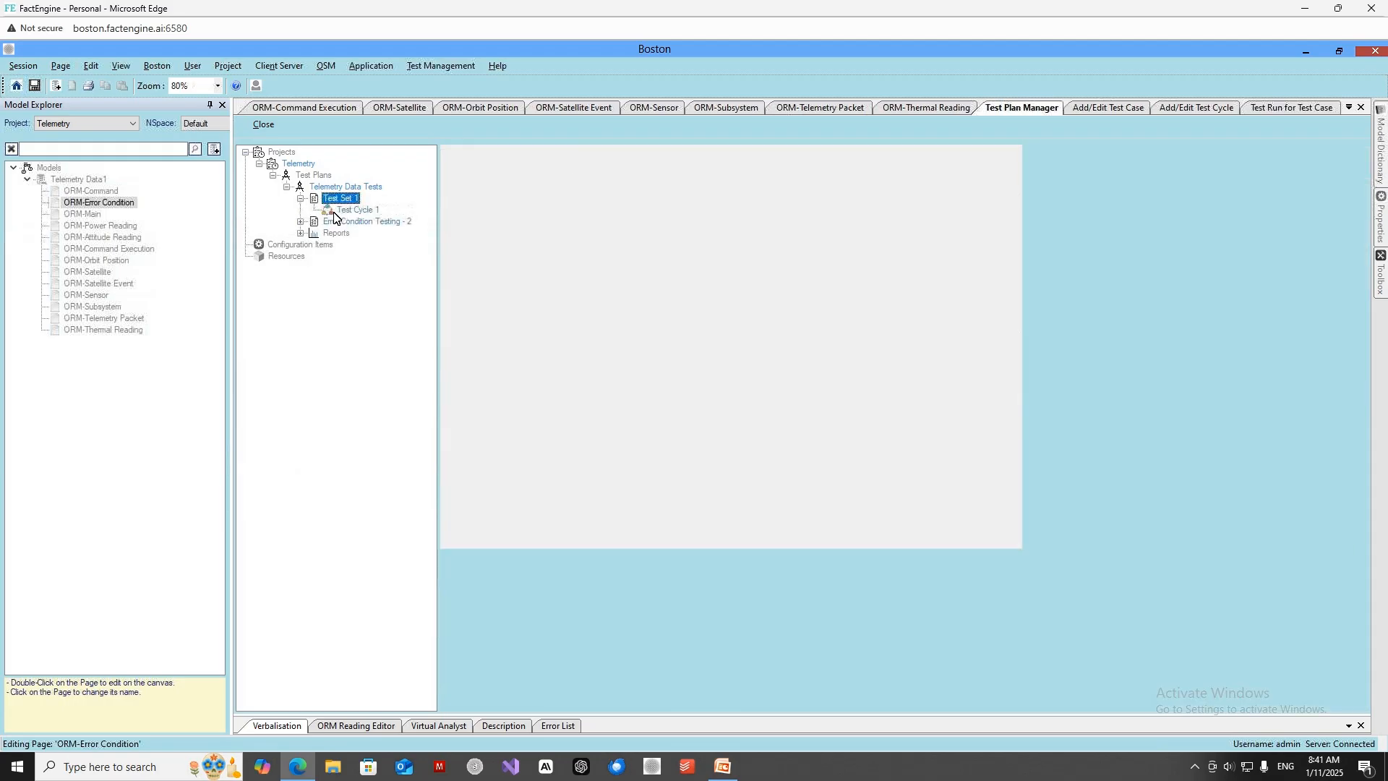
{"action": "left_click", "coordinate": [335, 211]}
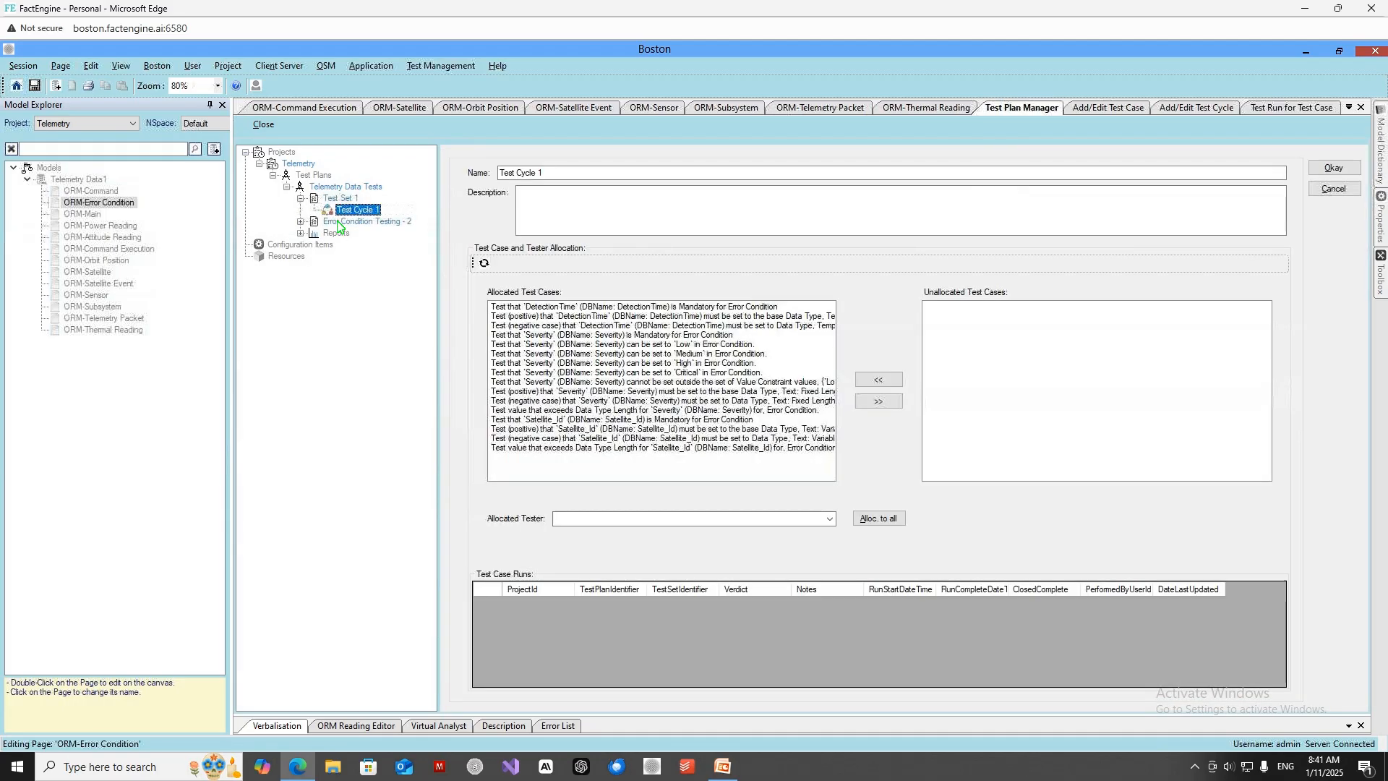
Open Test Cycle 1 under Error Condition Testing - 2 and show the test runs of the positive DetectionTime data type test case.
{"action": "left_click", "coordinate": [337, 223]}
{"action": "left_click", "coordinate": [359, 234]}
{"action": "left_click", "coordinate": [360, 234]}
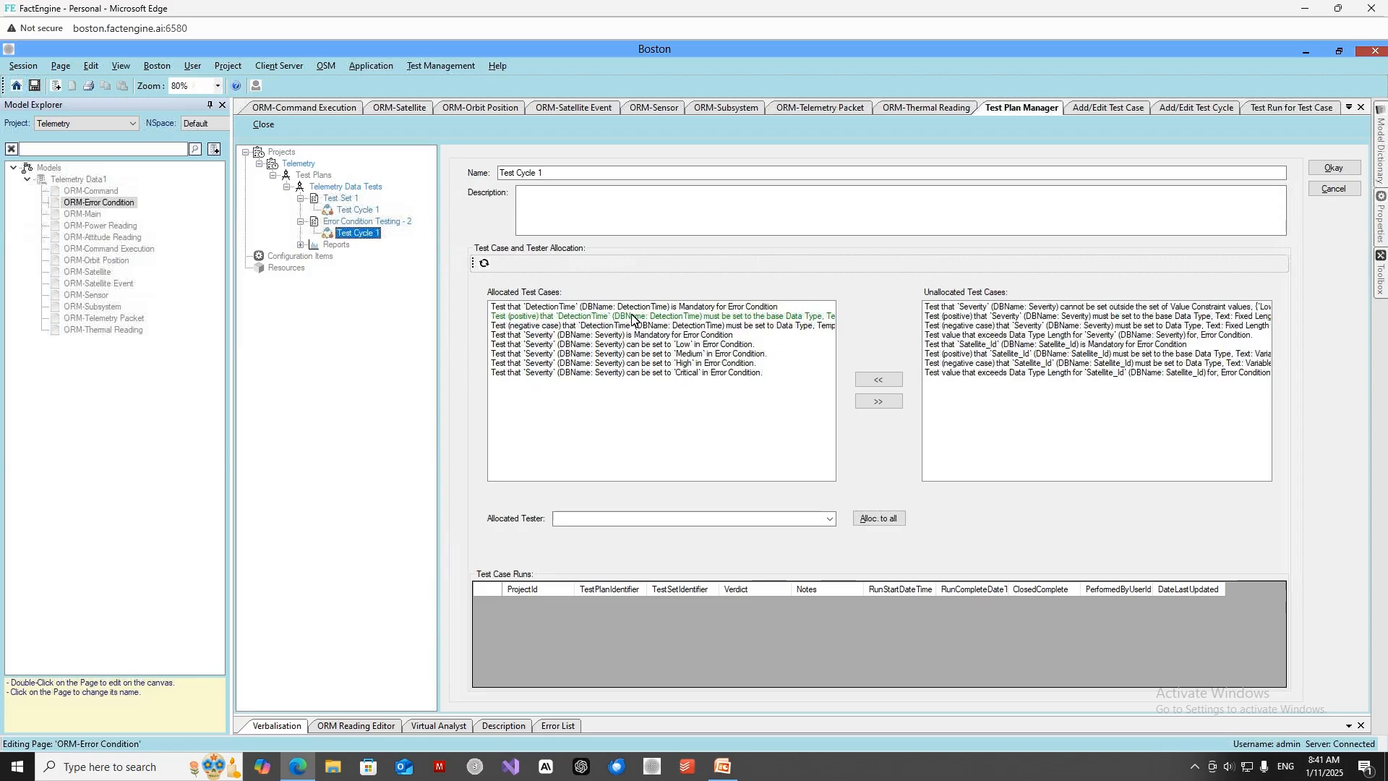
{"action": "left_click", "coordinate": [653, 318]}
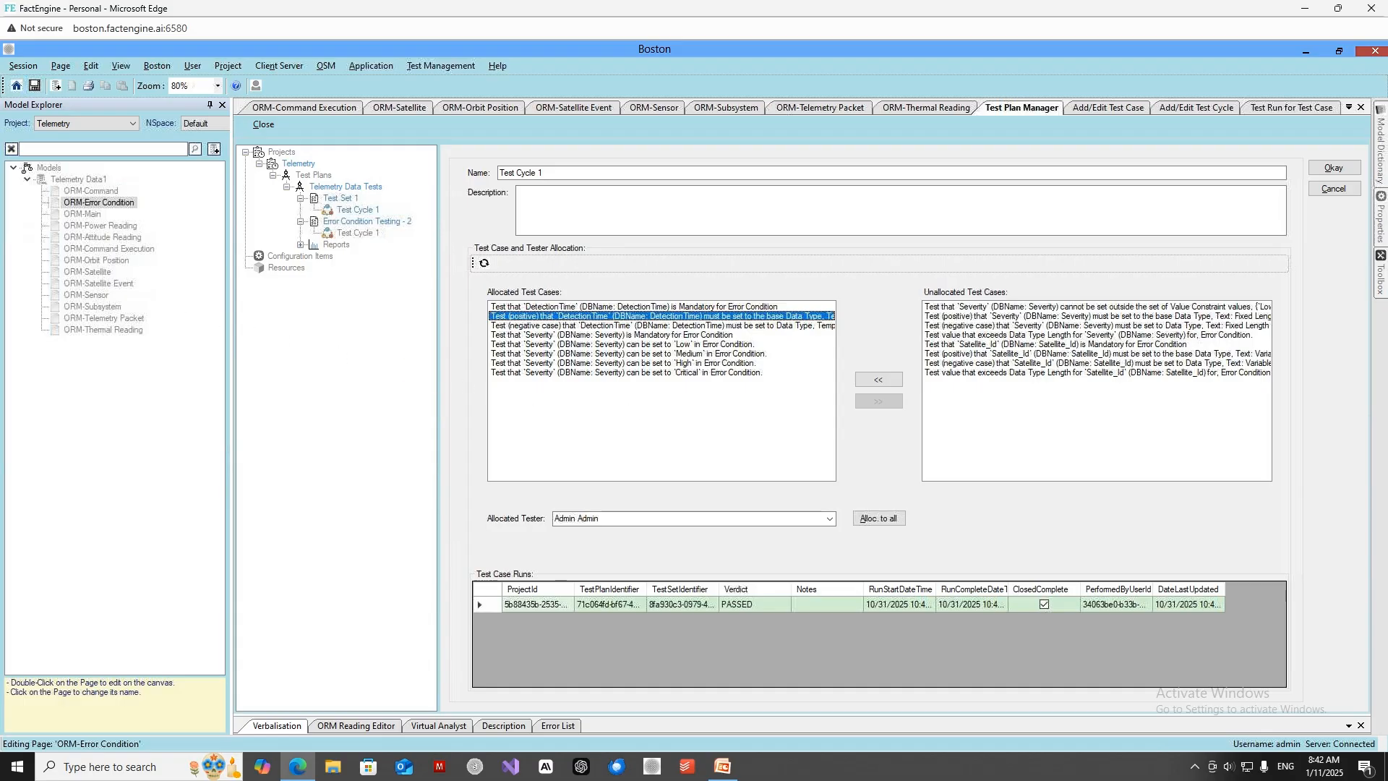
View the ORM-Error Condition diagram in the Telemetry Data1 model and return to the Test Plan Manager.
{"action": "double_click", "coordinate": [107, 194]}
{"action": "double_click", "coordinate": [108, 203]}
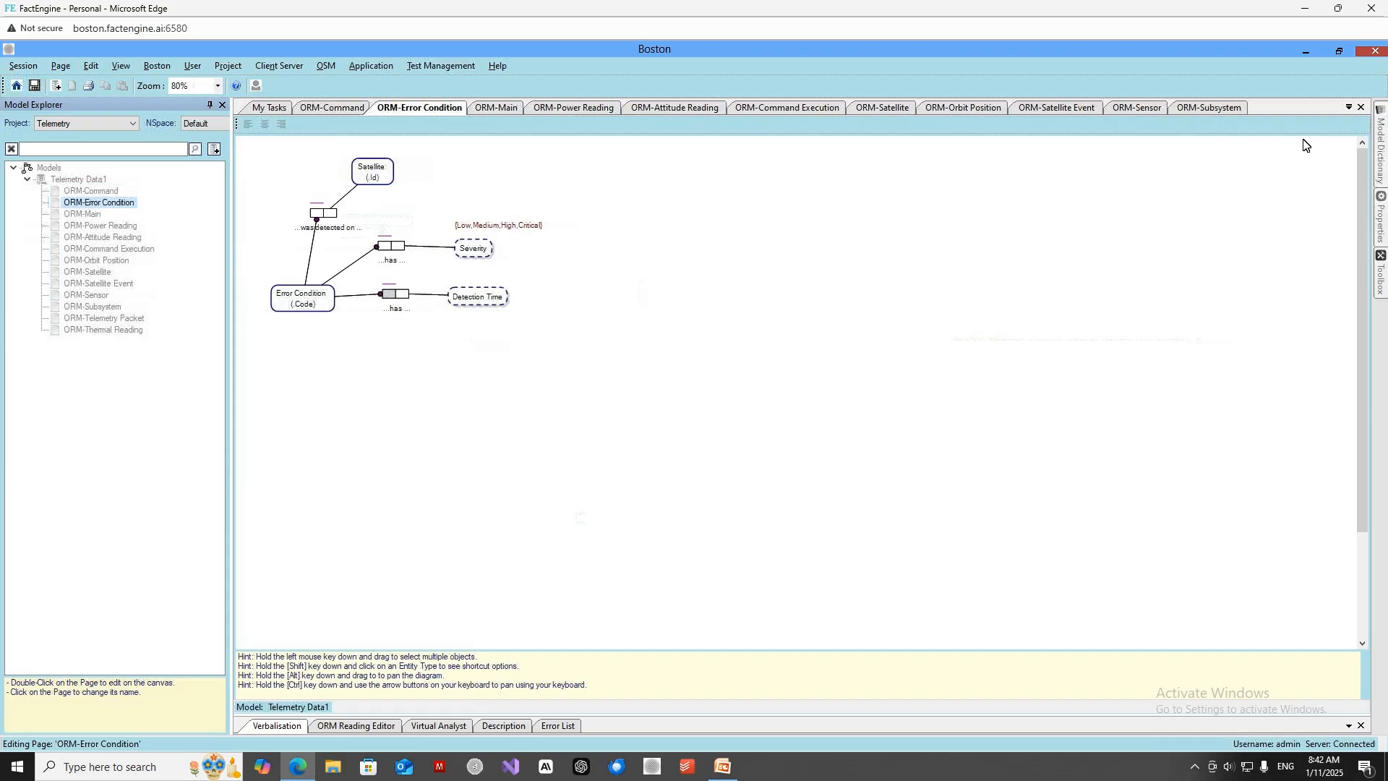
{"action": "left_click", "coordinate": [1349, 108]}
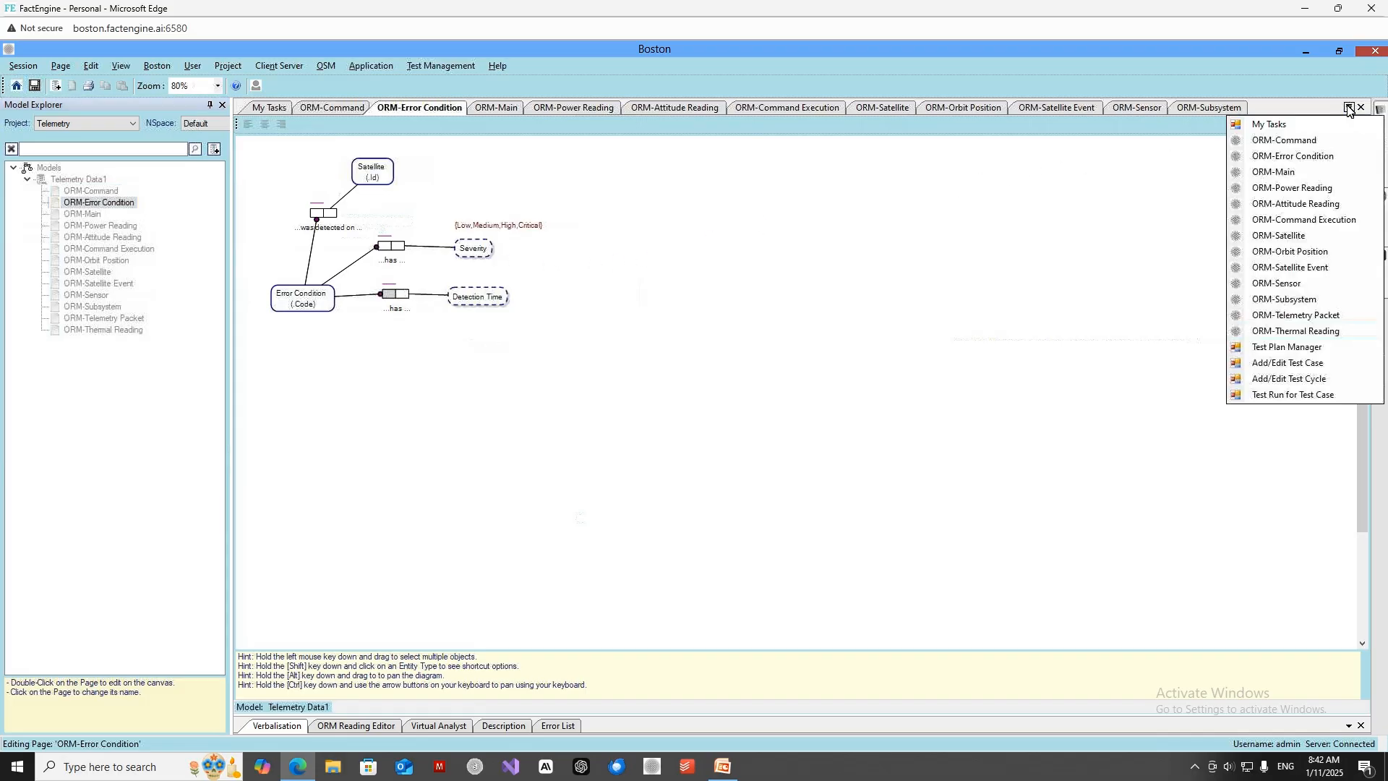
{"action": "left_click", "coordinate": [1275, 348]}
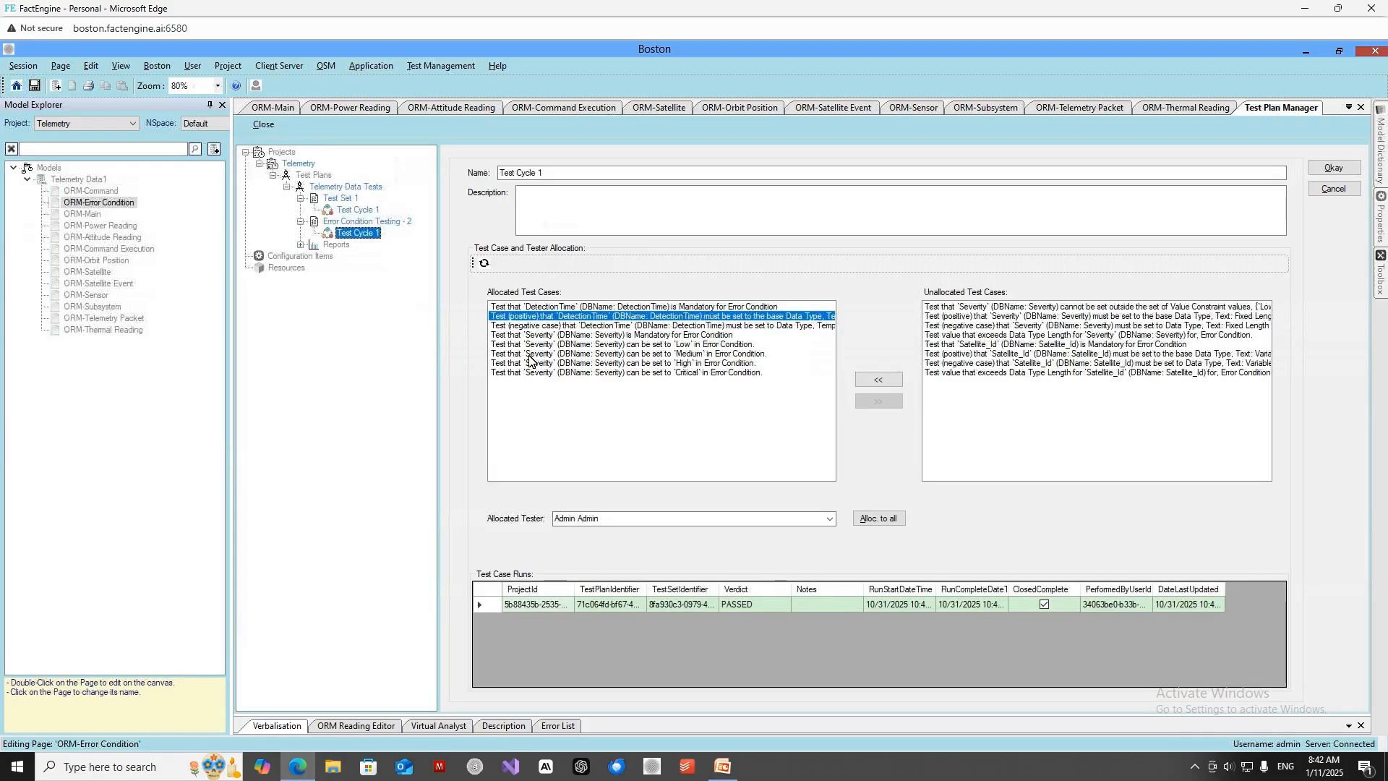
Open the Error Condition Testing - 2 test set and examine the test steps and expected results of test case ECT2-000.
{"action": "left_click", "coordinate": [358, 223]}
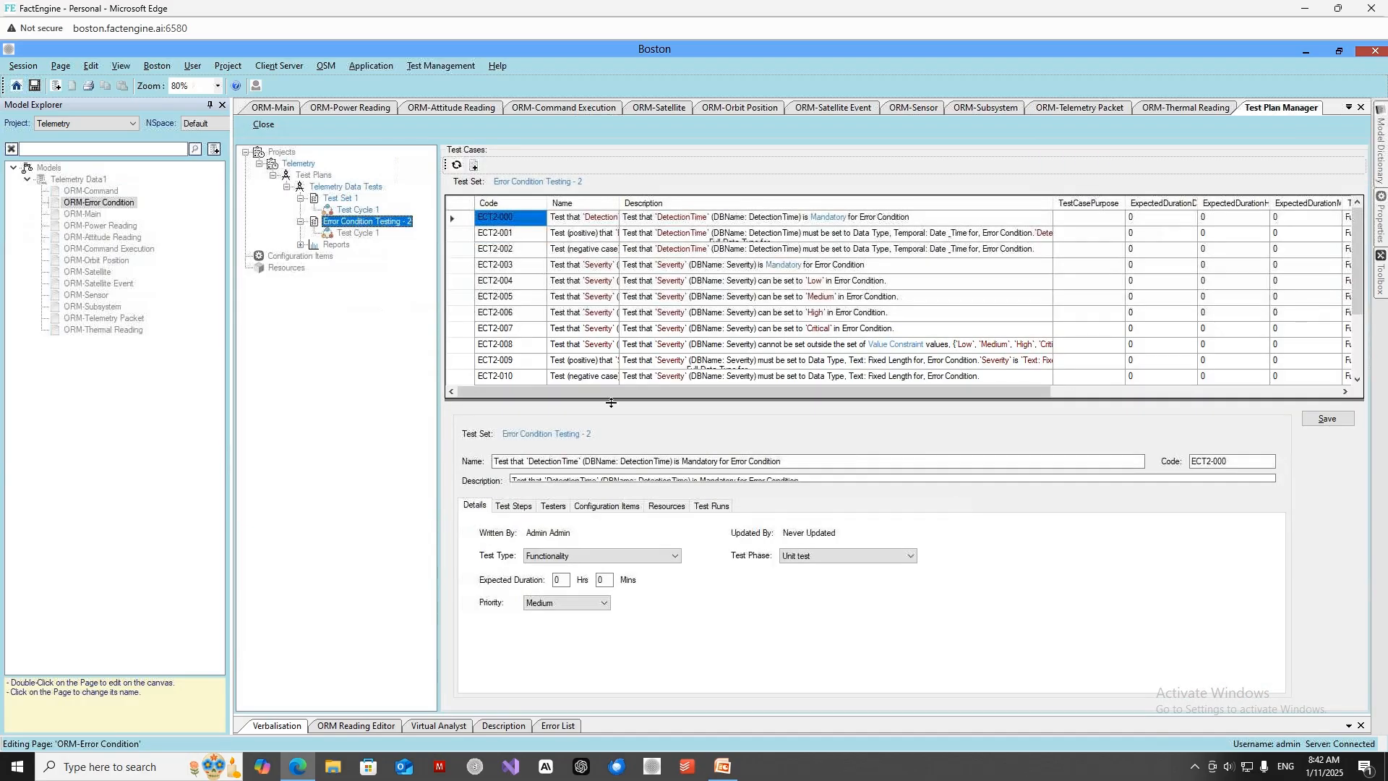
{"action": "left_click_drag", "start_coordinate": [611, 356], "coordinate": [609, 291]}
{"action": "left_click", "coordinate": [527, 427]}
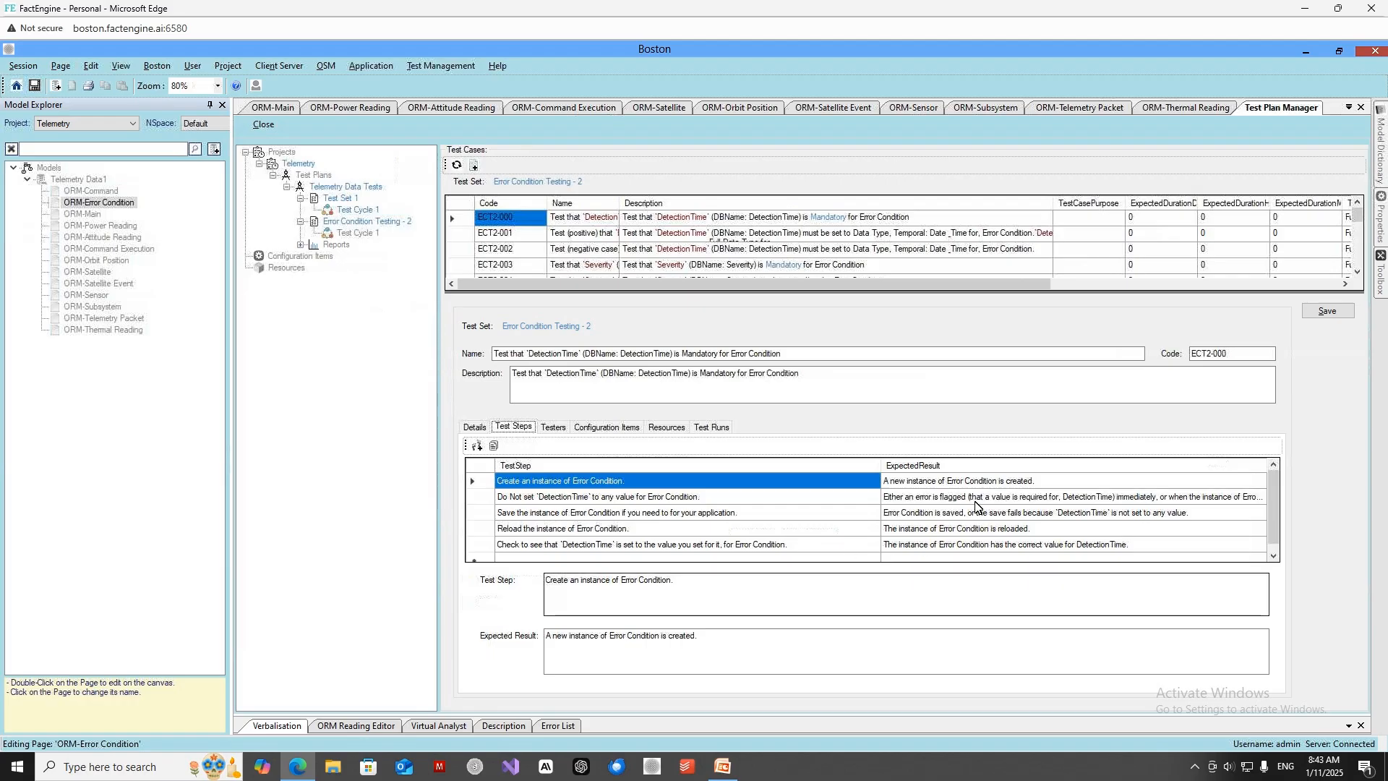
{"action": "left_click", "coordinate": [767, 586]}
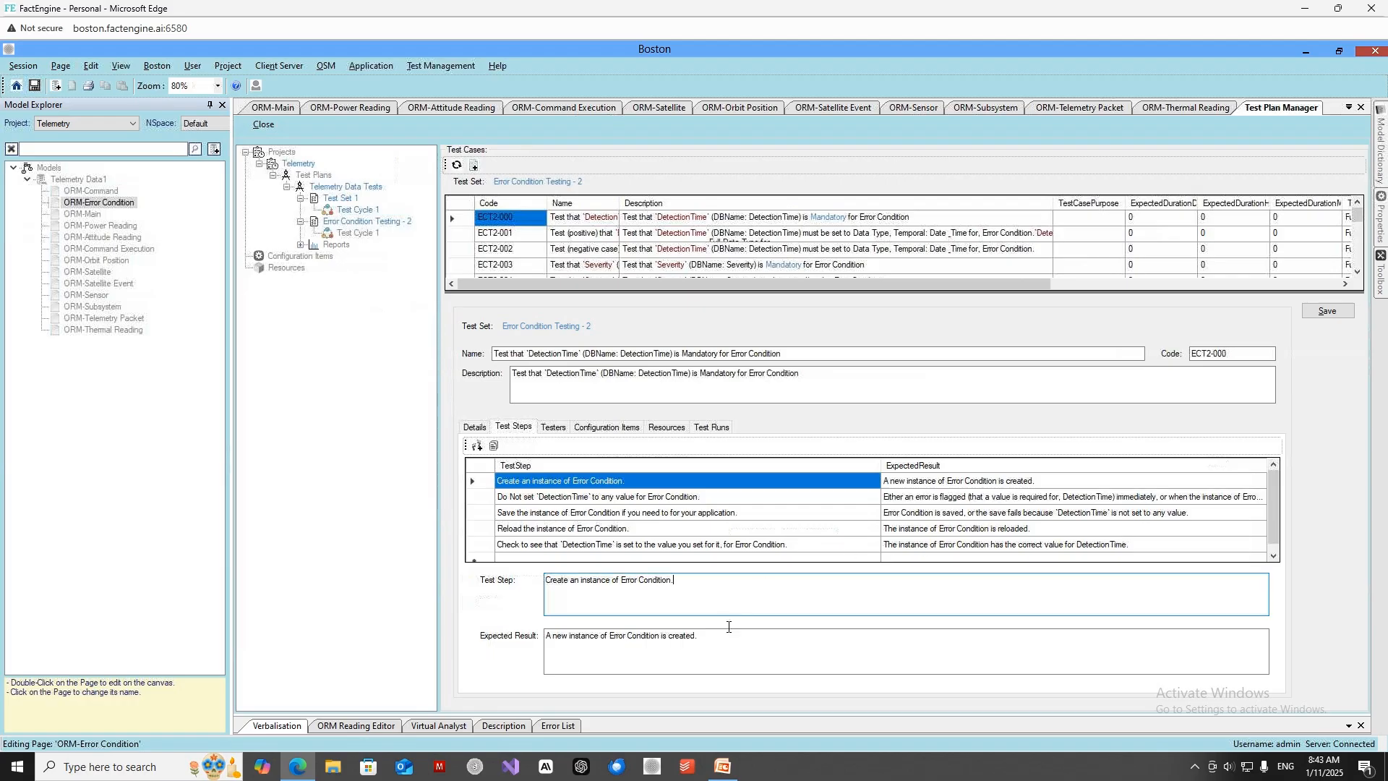